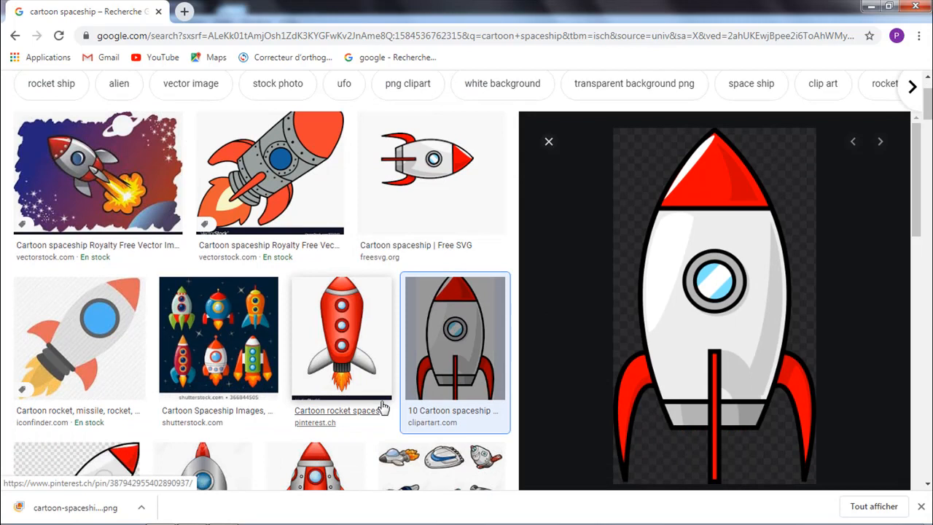
Switch to After Effects and create a project folder named IMG.
click(198, 516)
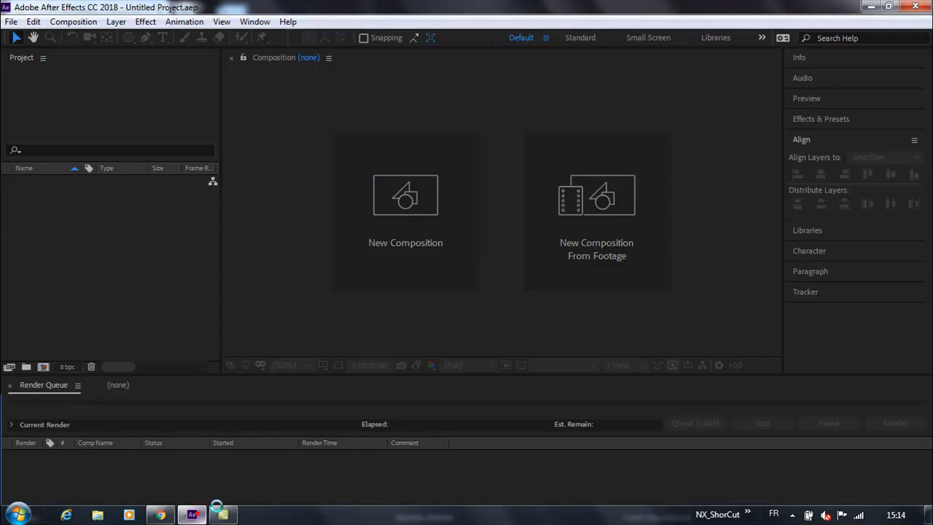
right_click(87, 245)
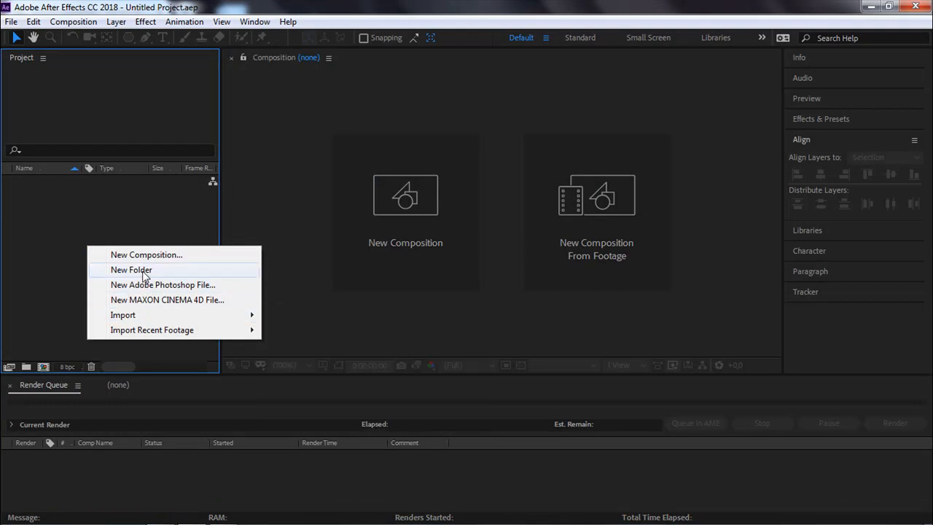
click(143, 272)
text(IM)
Import the SPACESHIP PNG image and move it into the IMG folder.
double_click(130, 289)
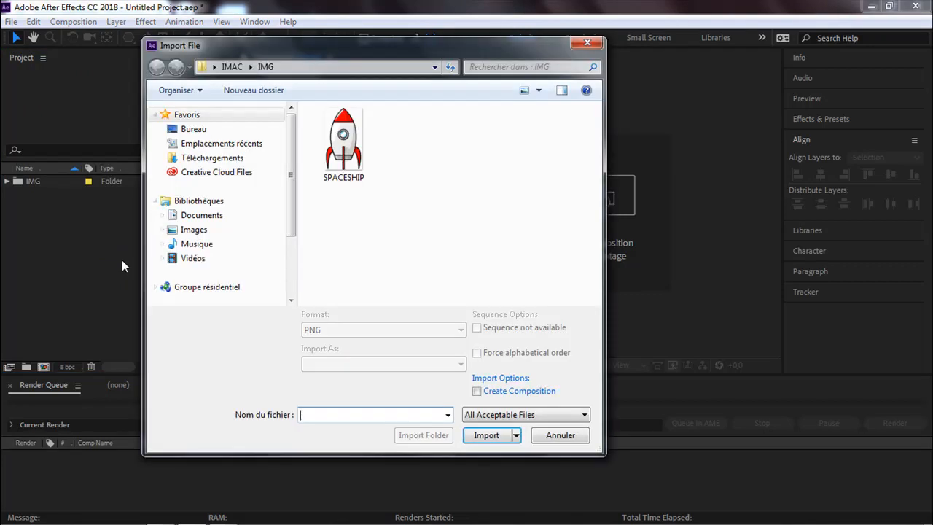
double_click(344, 142)
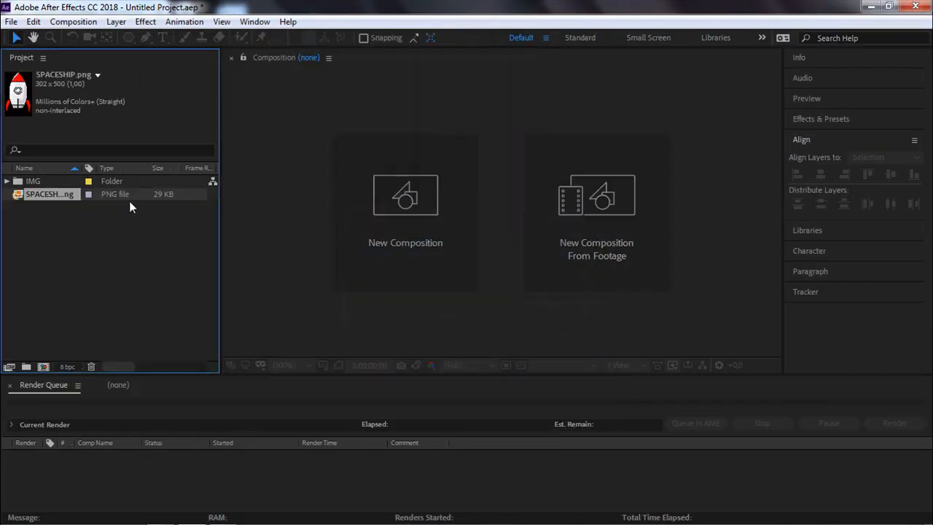
drag(46, 192, 46, 181)
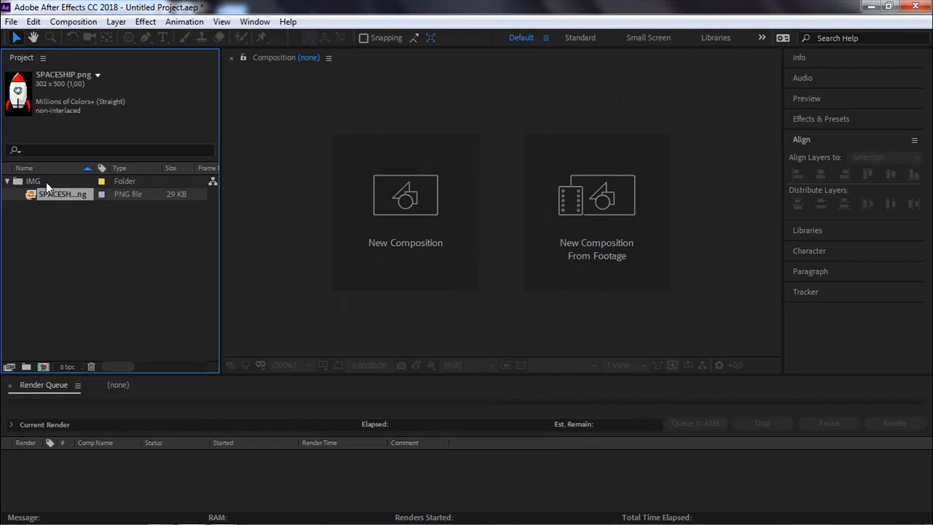
click(41, 240)
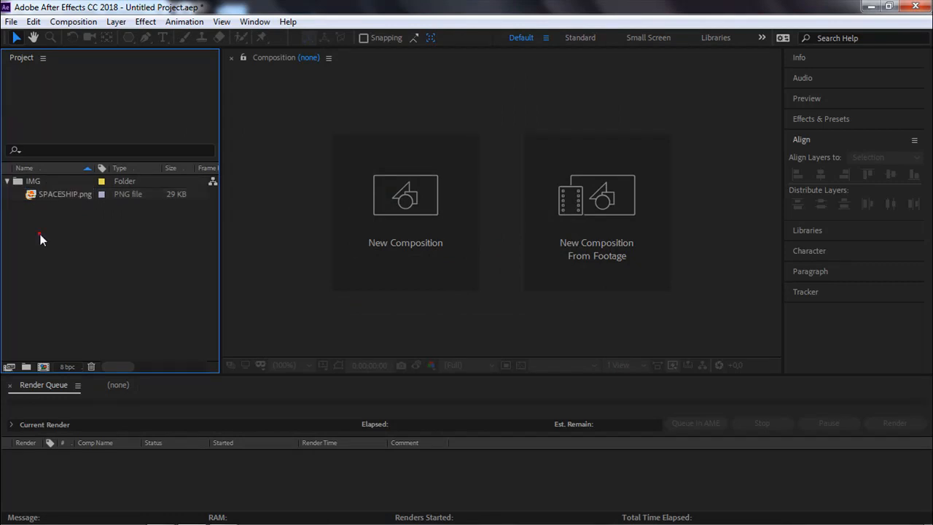
Create a composition named MAIN_COMP with the HDTV 1080 25 preset and a duration of 10 seconds.
right_click(58, 250)
click(99, 261)
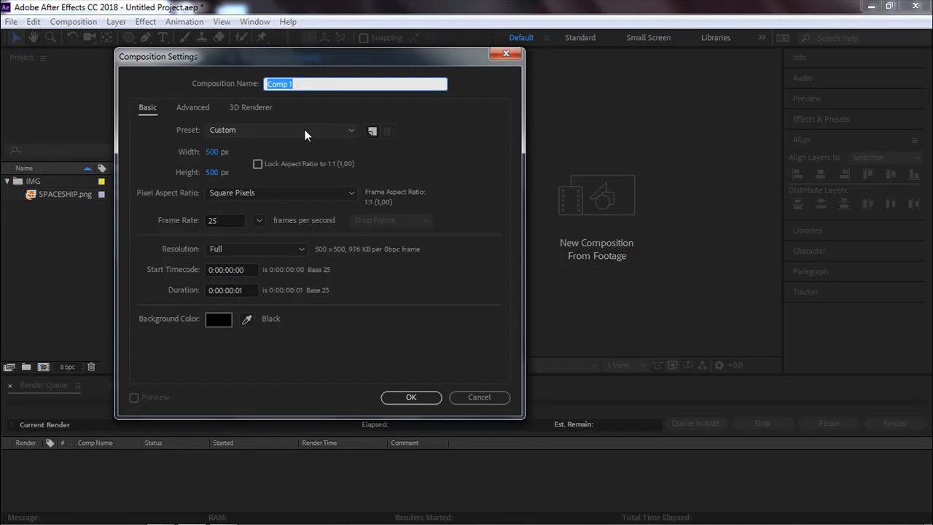
text(MAIN_COMP)
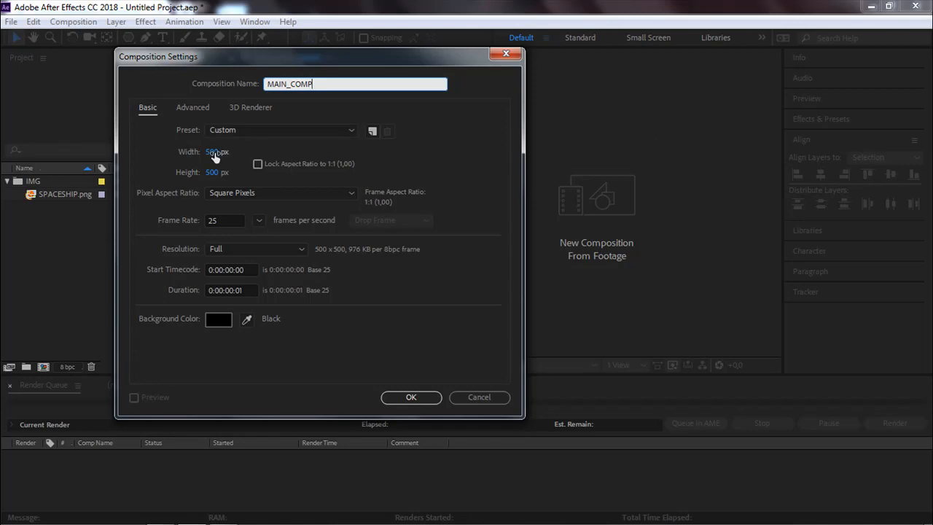
click(262, 129)
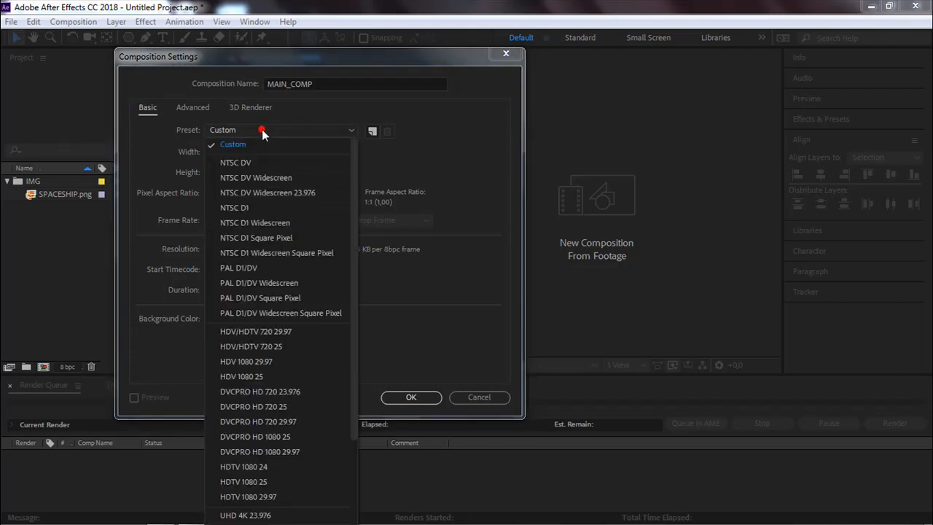
click(235, 480)
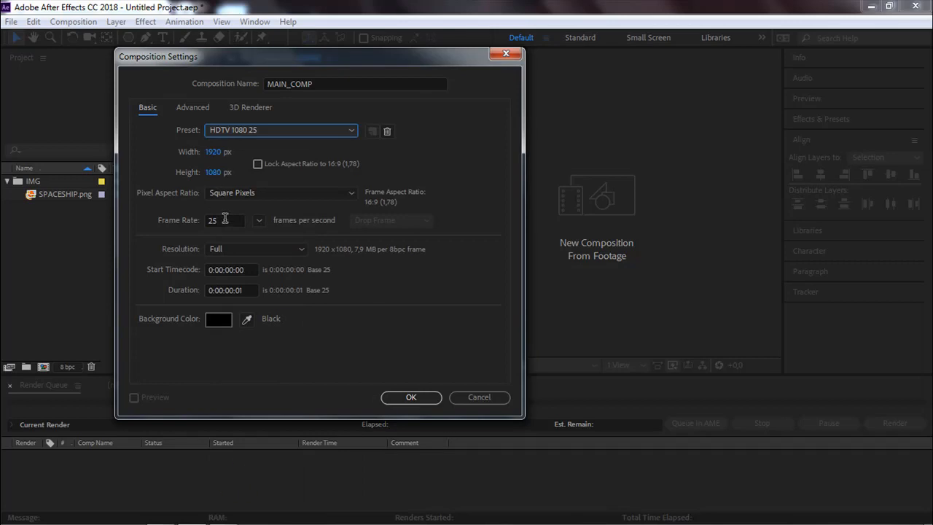
click(245, 289)
text(10)
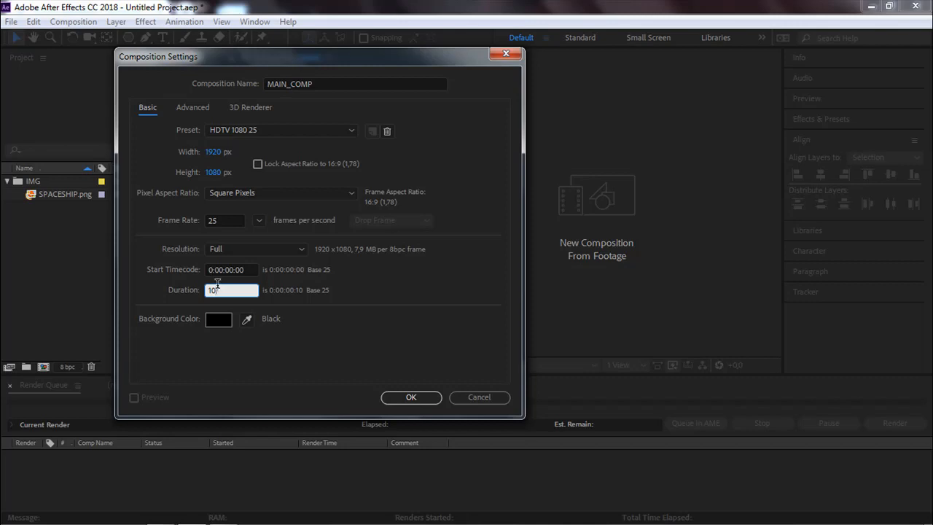
text(:)
key(Return)
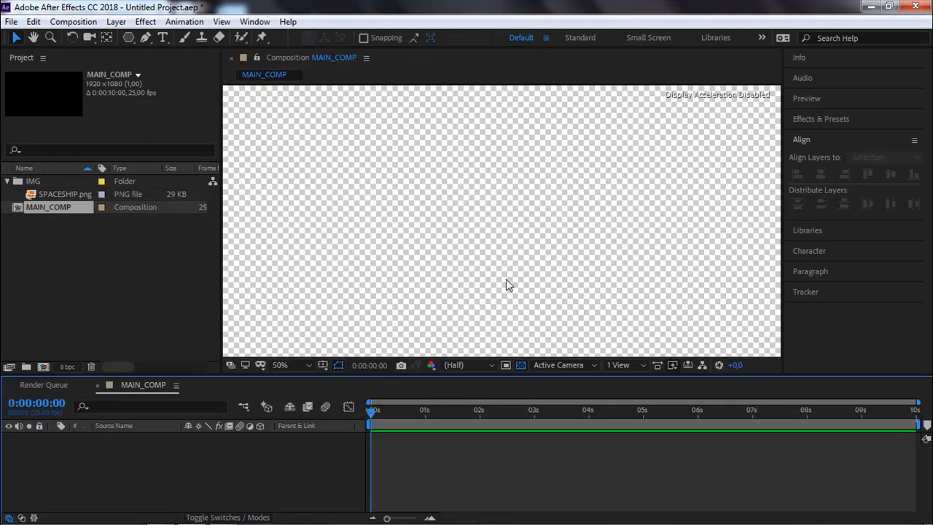
scroll(499, 228, down, 1)
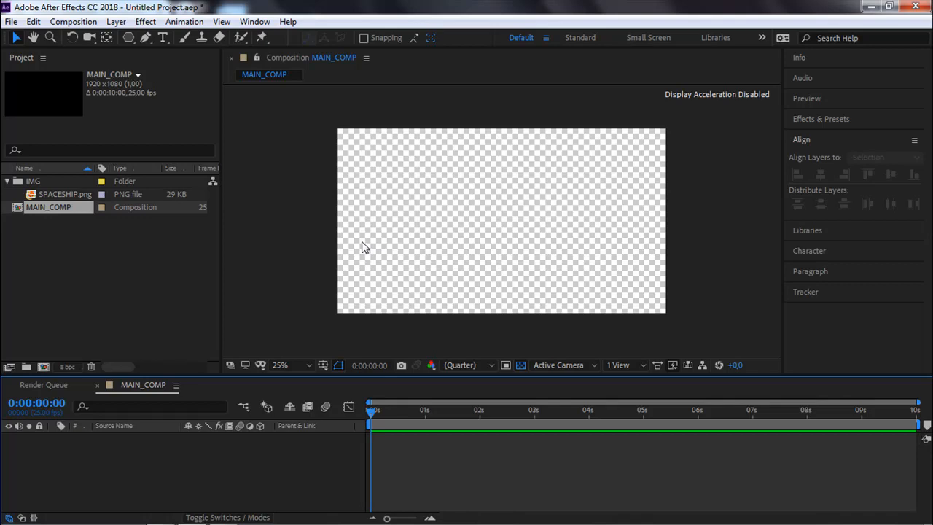
Add a black (000000) solid layer at full composition size, 1920 x 1080 px, to MAIN_COMP.
click(75, 194)
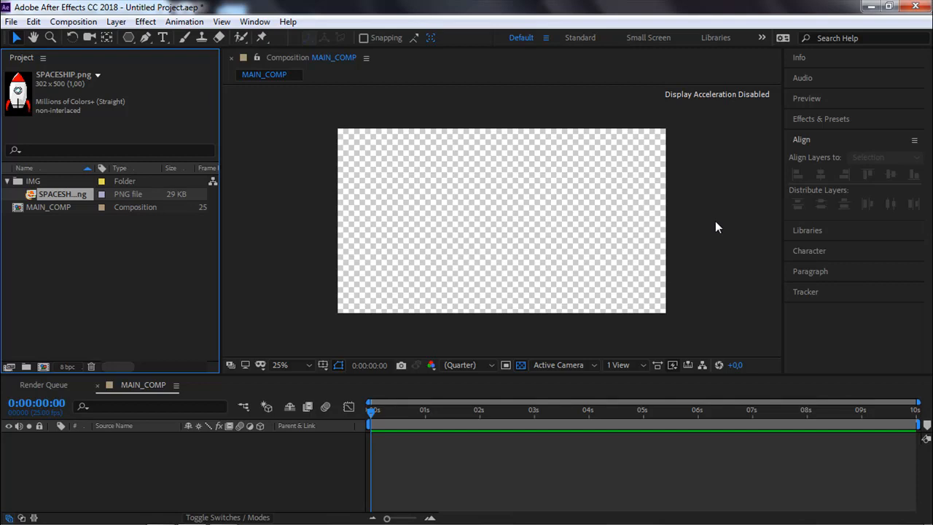
right_click(454, 210)
click(487, 219)
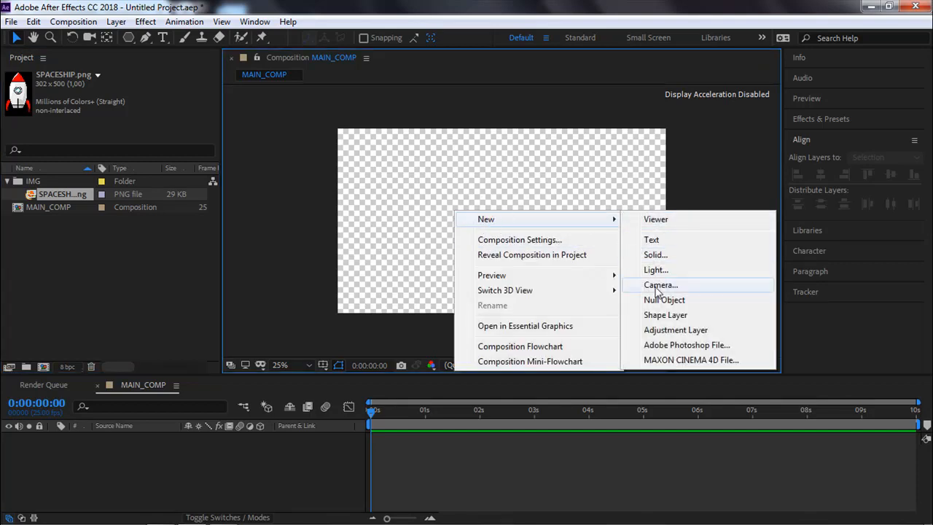
click(656, 255)
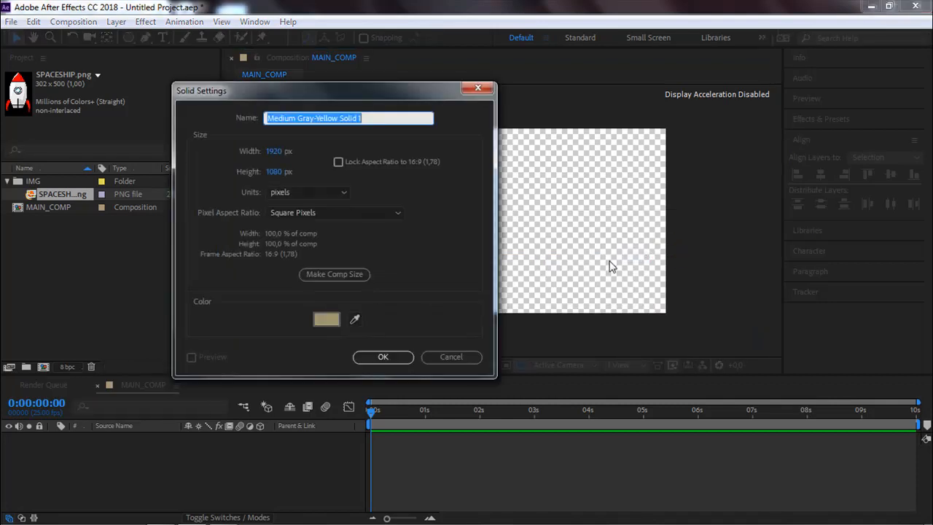
click(322, 316)
text(000000)
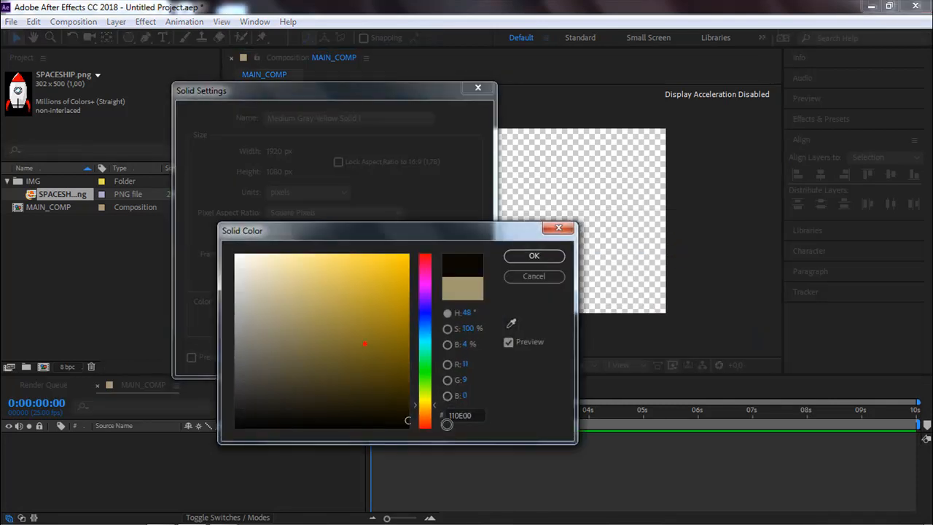
click(542, 258)
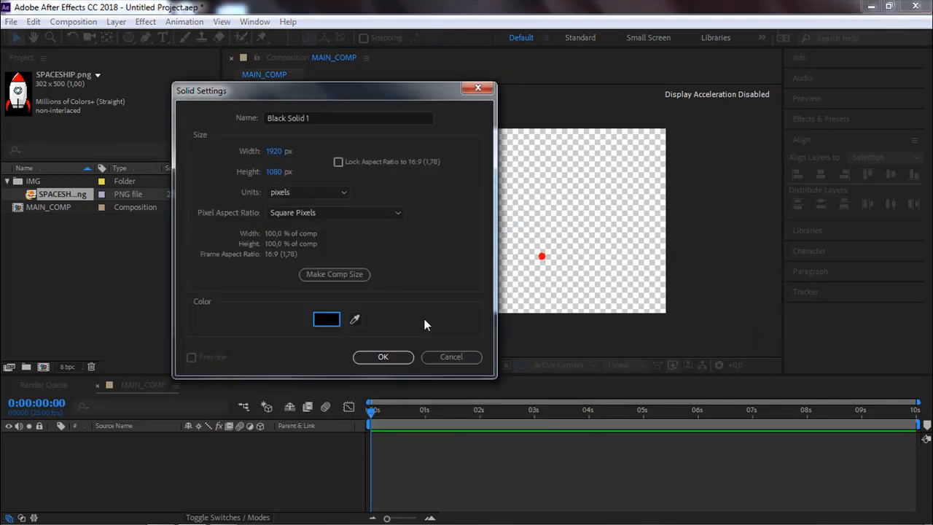
click(395, 361)
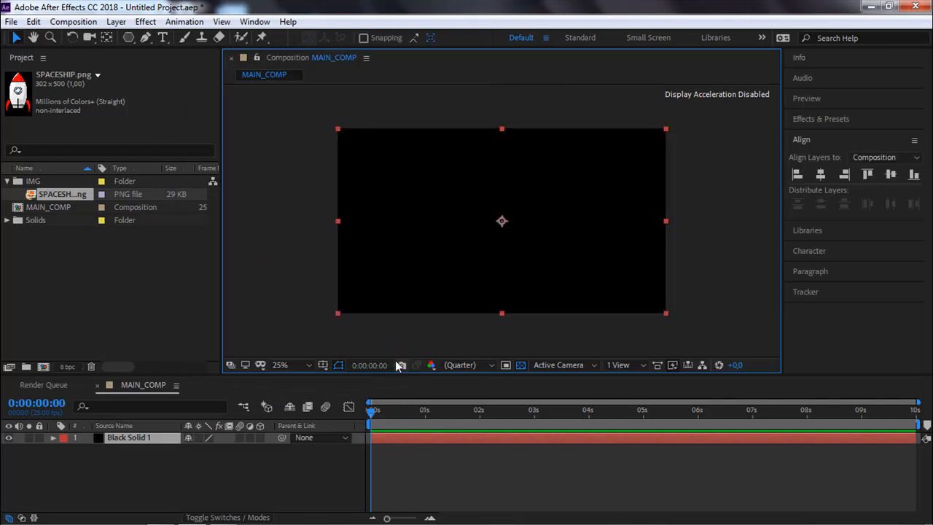
Apply the Fractal Noise effect to the black solid layer.
right_click(414, 210)
mouse_move(452, 333)
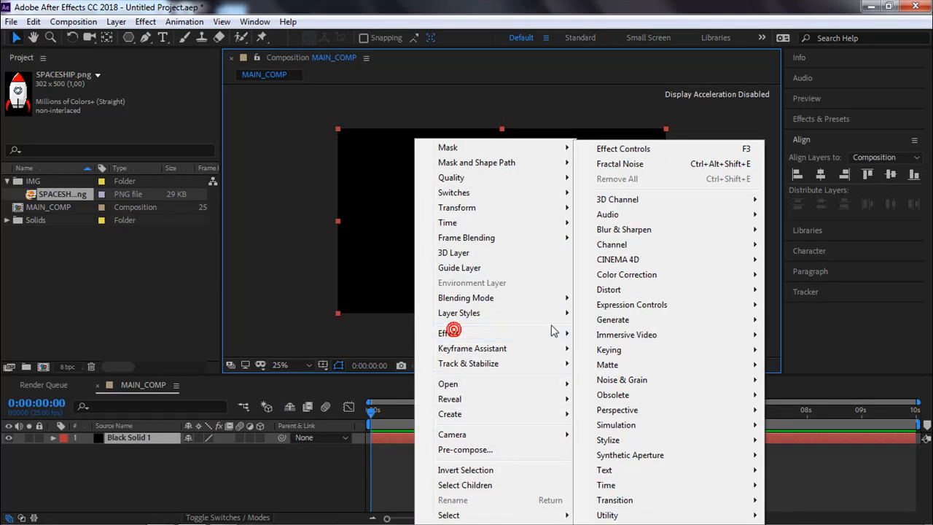
click(640, 375)
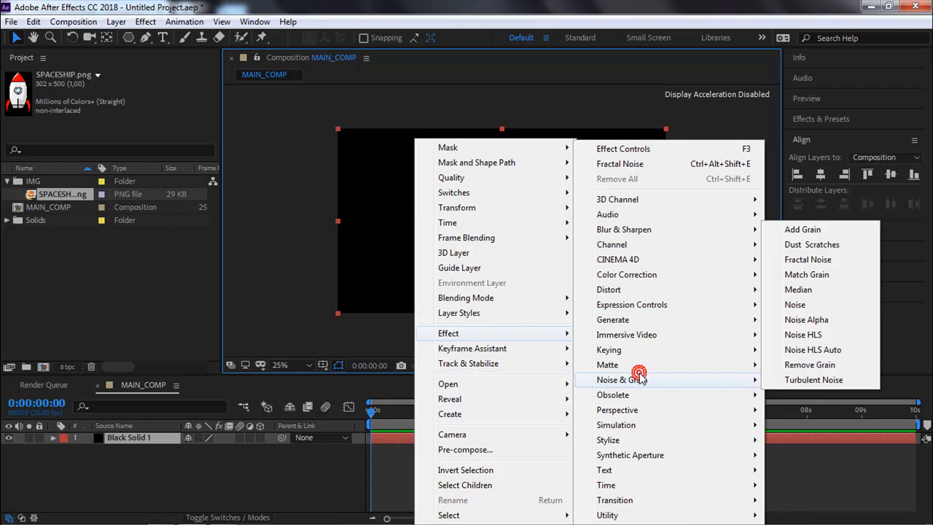
click(808, 259)
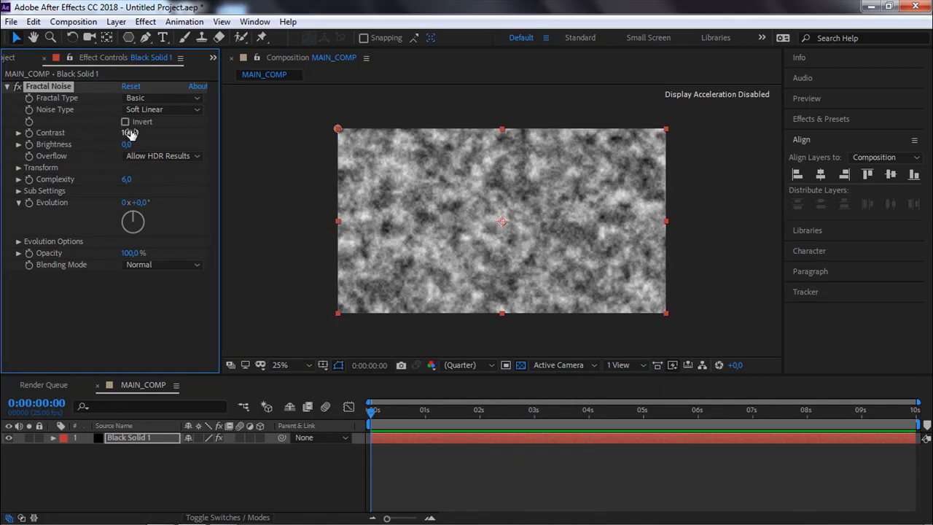
Tune the Fractal Noise into a sparse star field with contrast 559, brightness -208 and scale 15.
drag(131, 132, 390, 178)
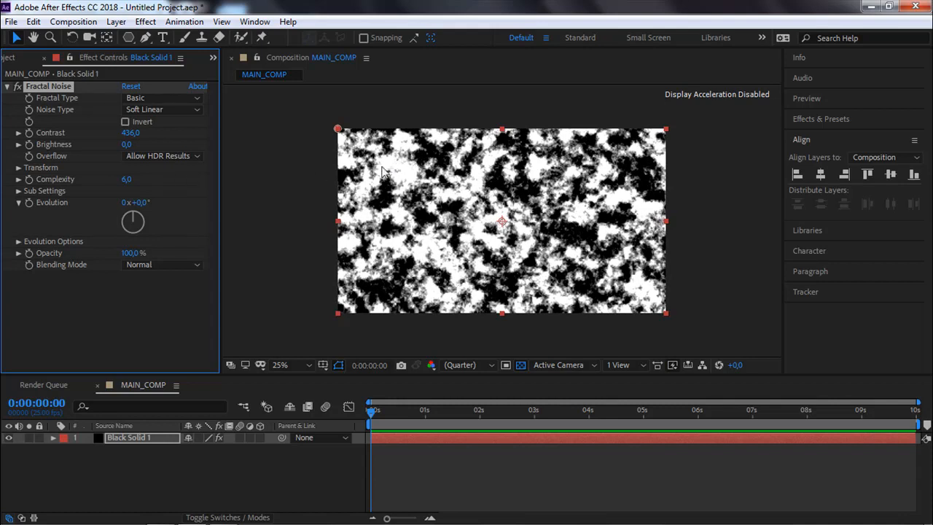
drag(128, 145, 31, 158)
click(121, 133)
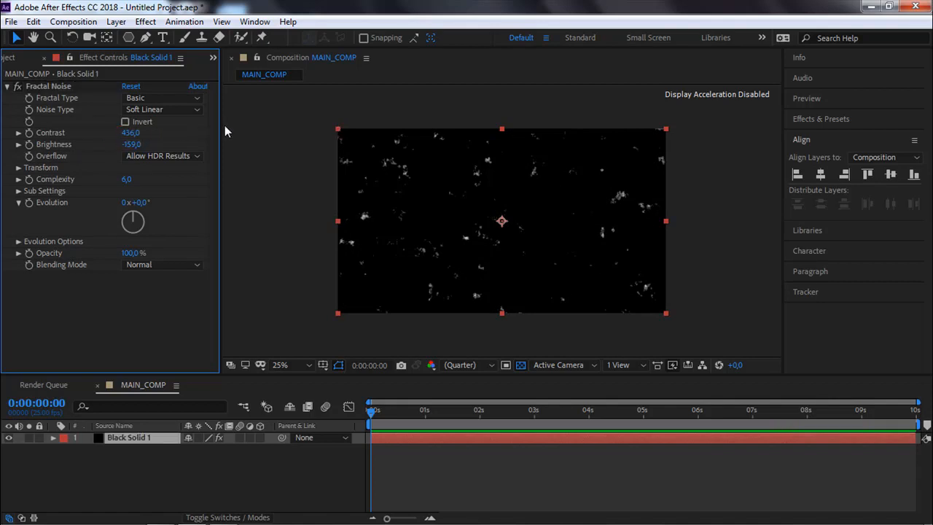
mouse_move(131, 133)
mouse_down()
mouse_move(154, 132)
mouse_move(146, 133)
mouse_up()
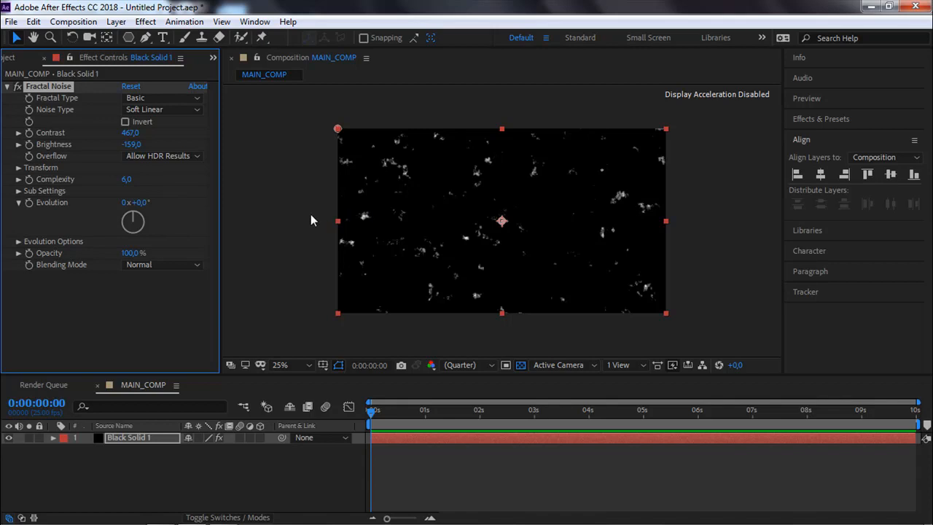
click(18, 169)
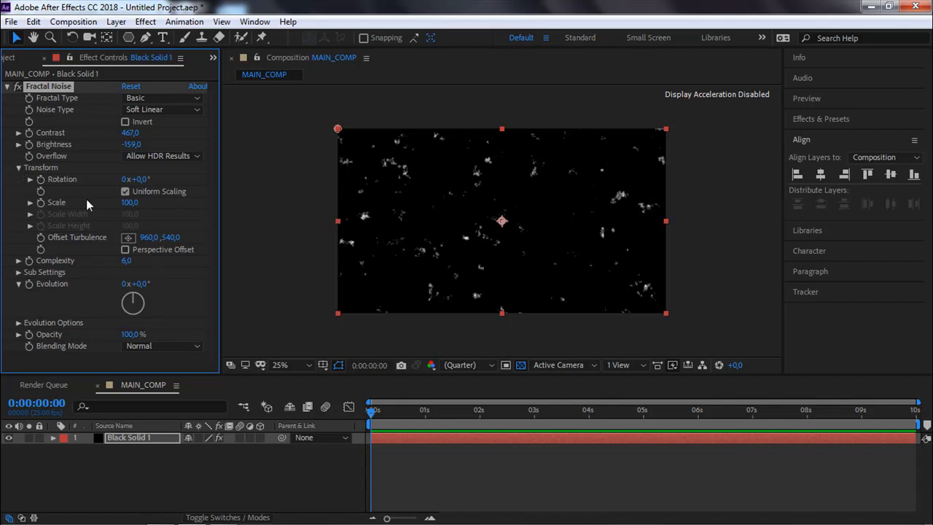
drag(128, 203, 72, 204)
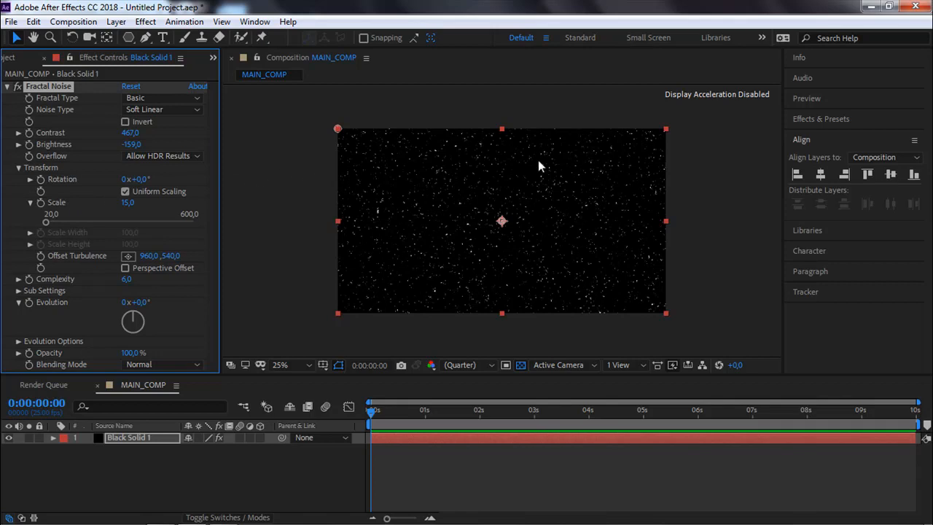
drag(121, 143, 109, 146)
drag(152, 132, 126, 146)
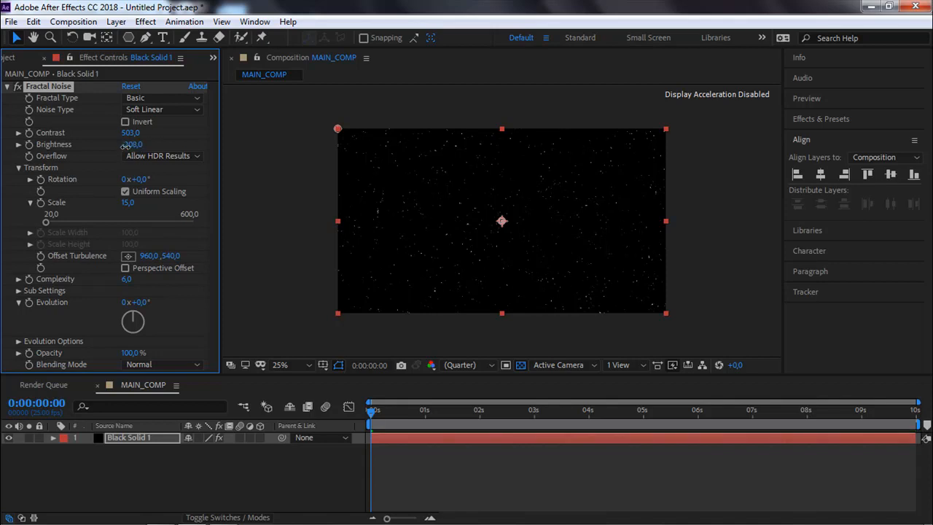
click(716, 223)
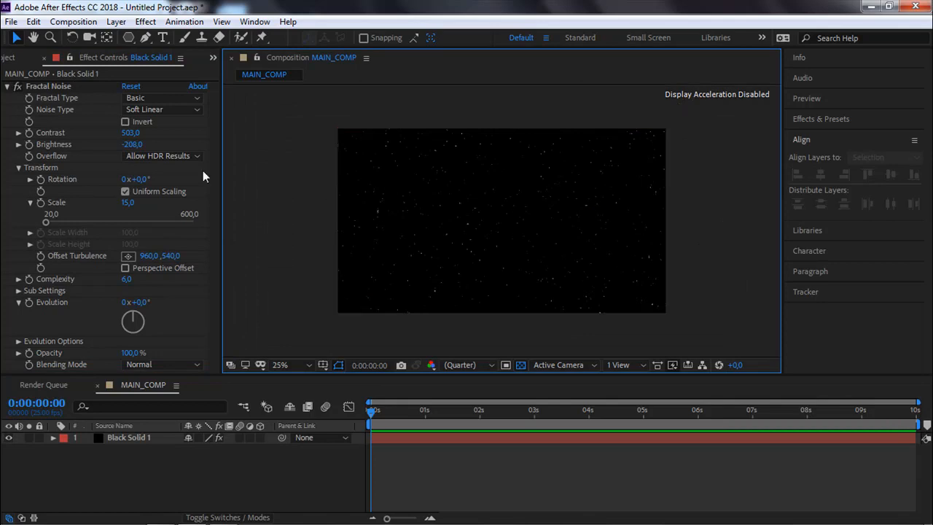
drag(130, 133, 167, 132)
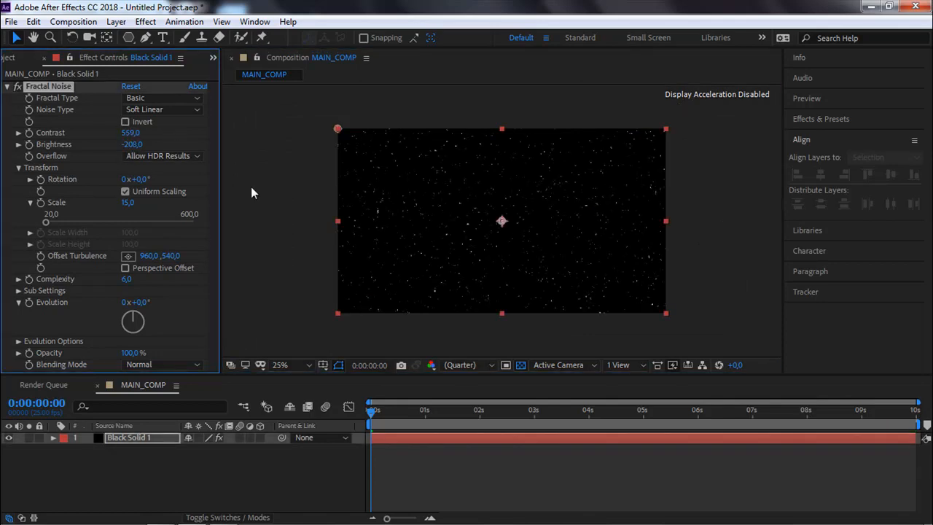
click(243, 182)
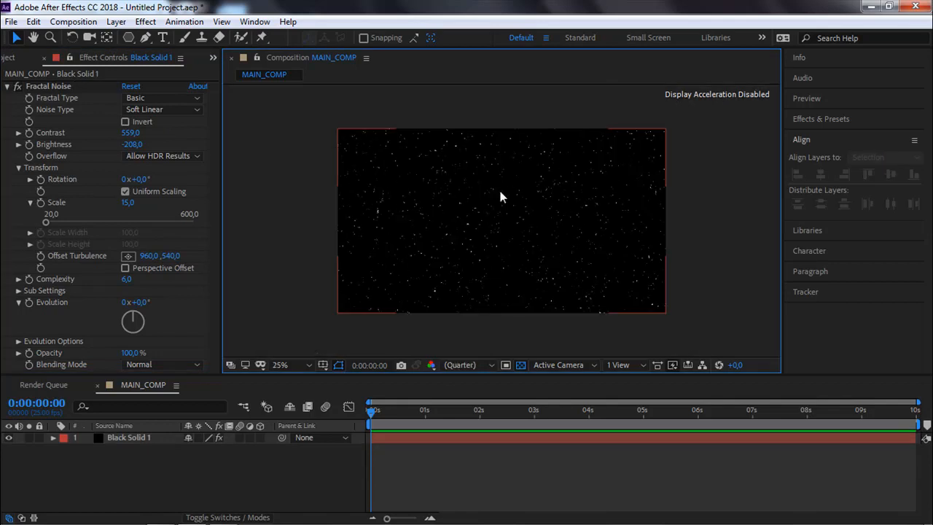
Rename the black solid layer to BG and lock it.
click(113, 442)
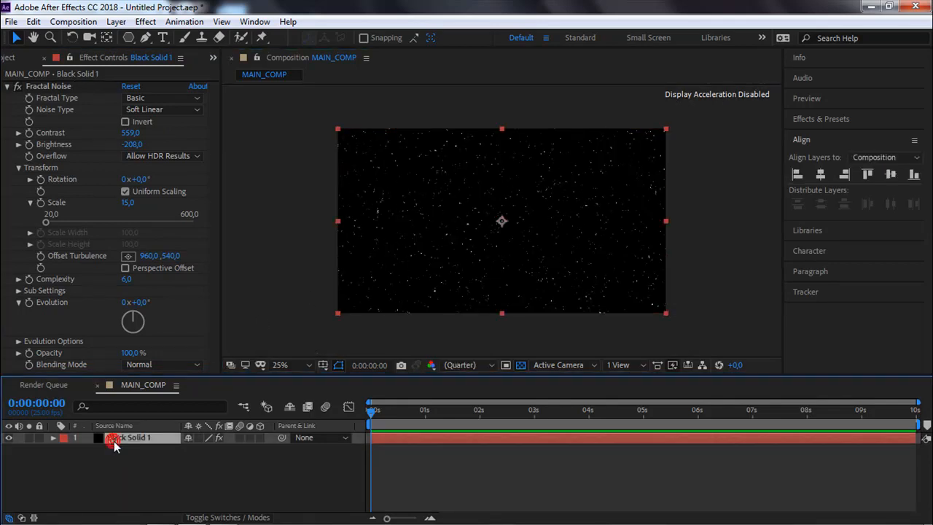
key(Return)
text(BG)
click(87, 451)
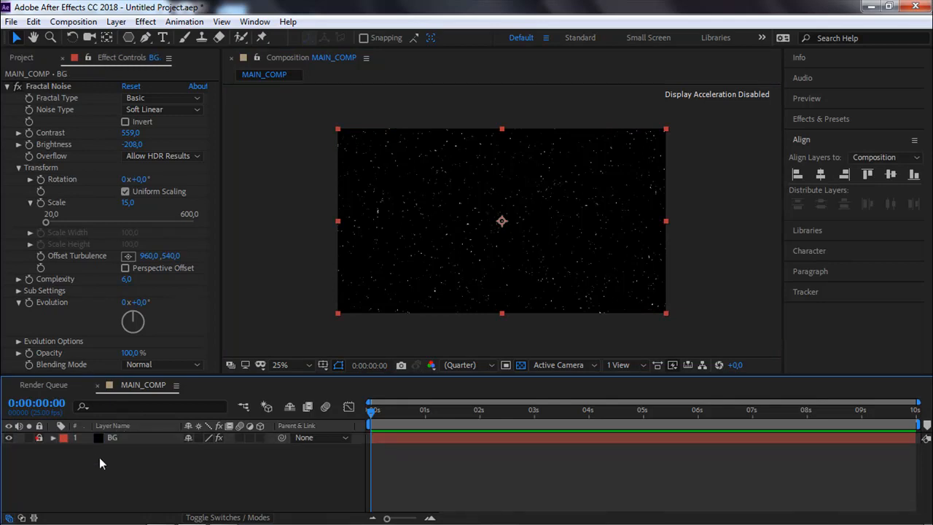
Collapse the Fractal Noise settings of the BG layer and bring back the list of project items.
click(542, 200)
click(7, 87)
click(90, 223)
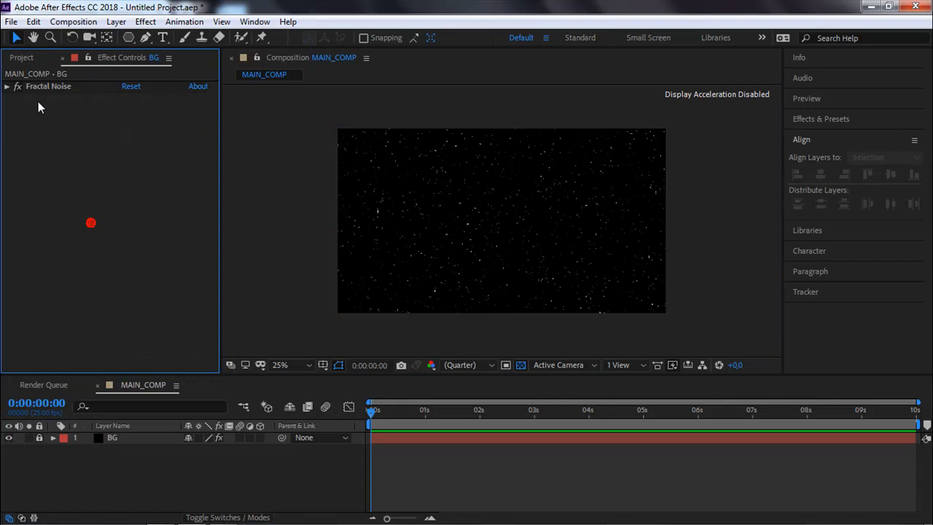
click(26, 62)
click(532, 196)
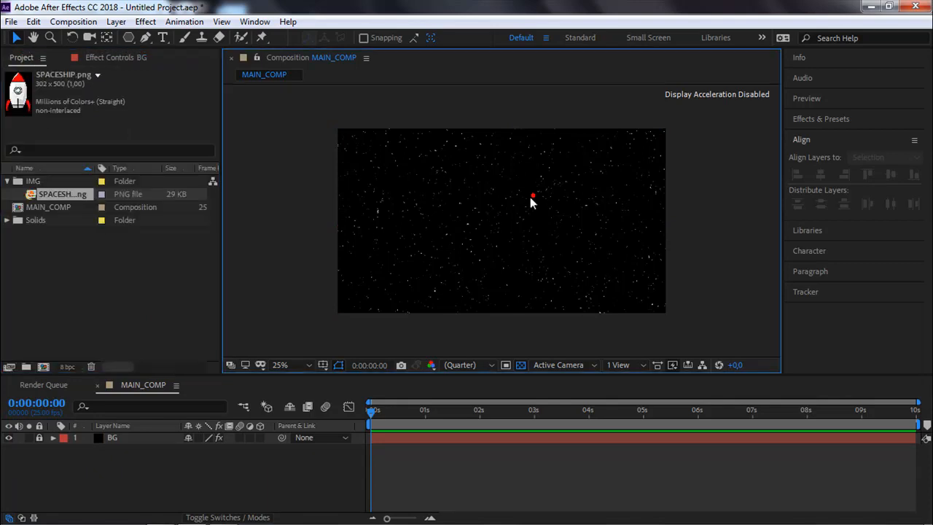
Add a solid layer the size of the composition in a light, desaturated pale gray-yellow with a hue of 45°.
right_click(377, 178)
click(419, 183)
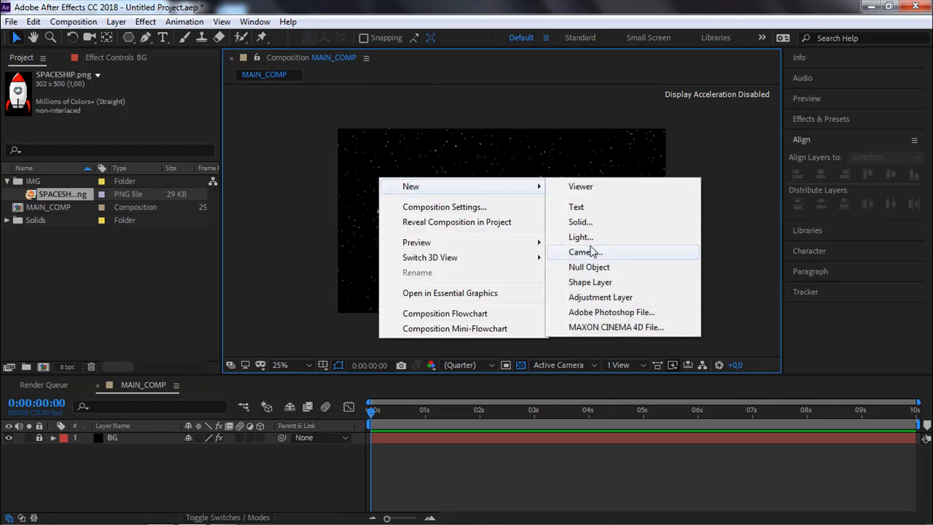
click(583, 222)
click(323, 319)
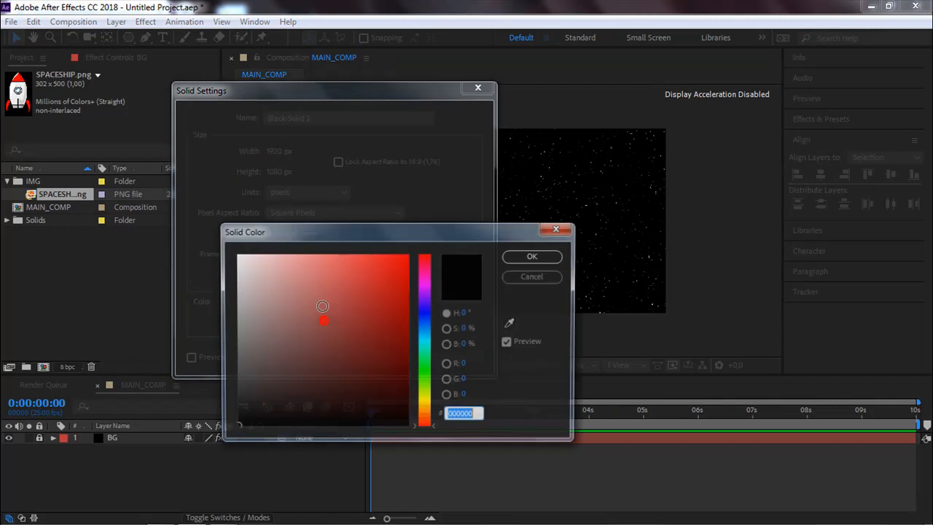
click(428, 406)
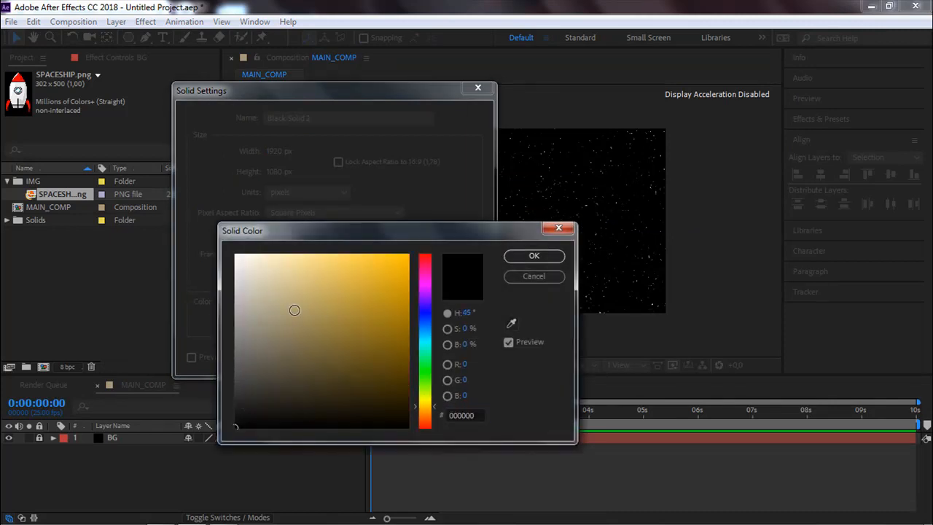
click(264, 314)
click(275, 338)
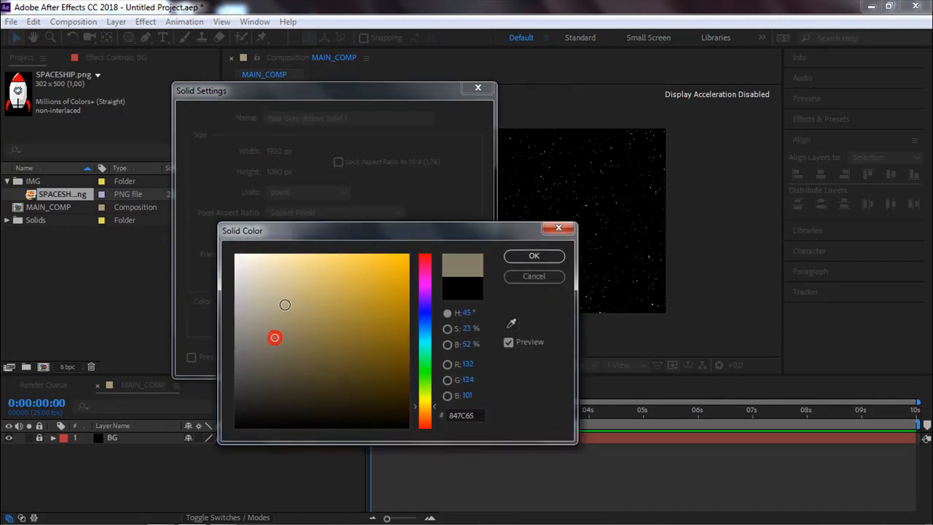
click(266, 312)
click(523, 254)
click(369, 358)
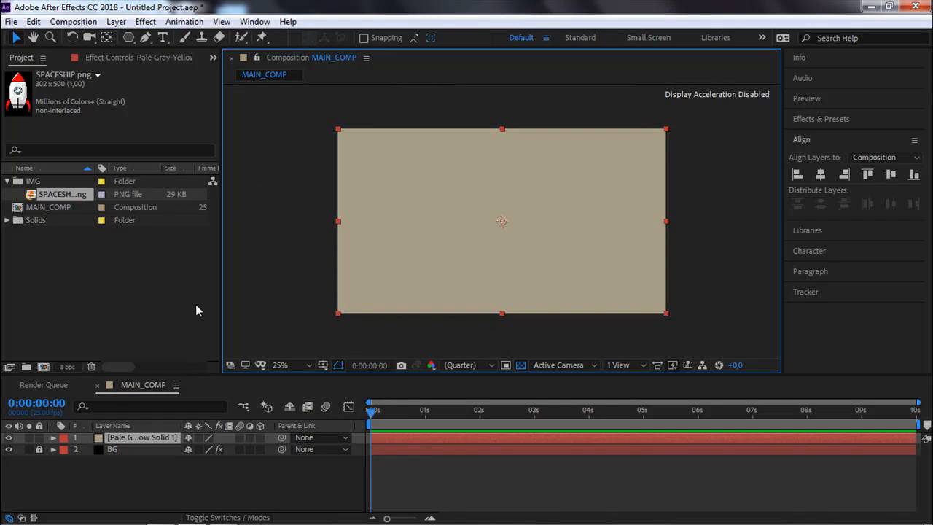
Draw a closed five-point mask on the pale gray-yellow solid with the Pen tool, near the middle of the composition.
click(146, 37)
click(454, 182)
click(420, 228)
click(456, 245)
click(531, 210)
click(476, 183)
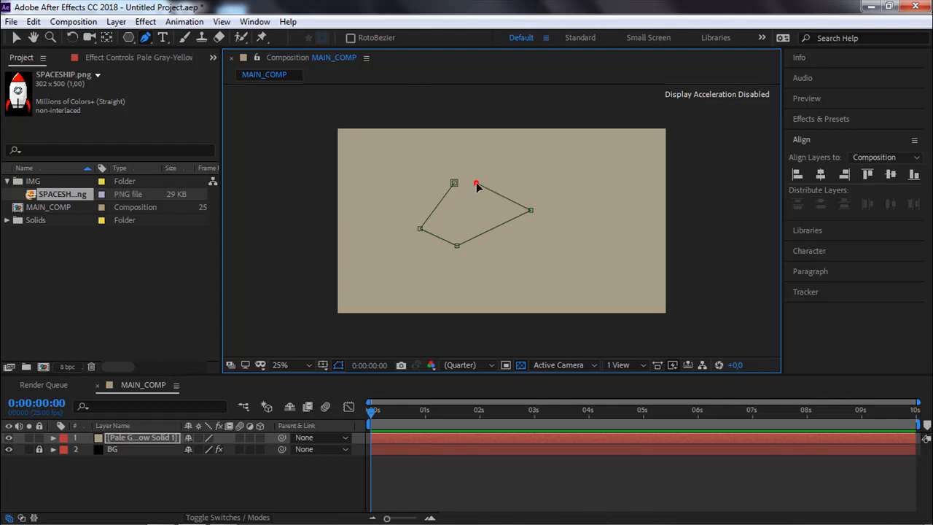
click(455, 183)
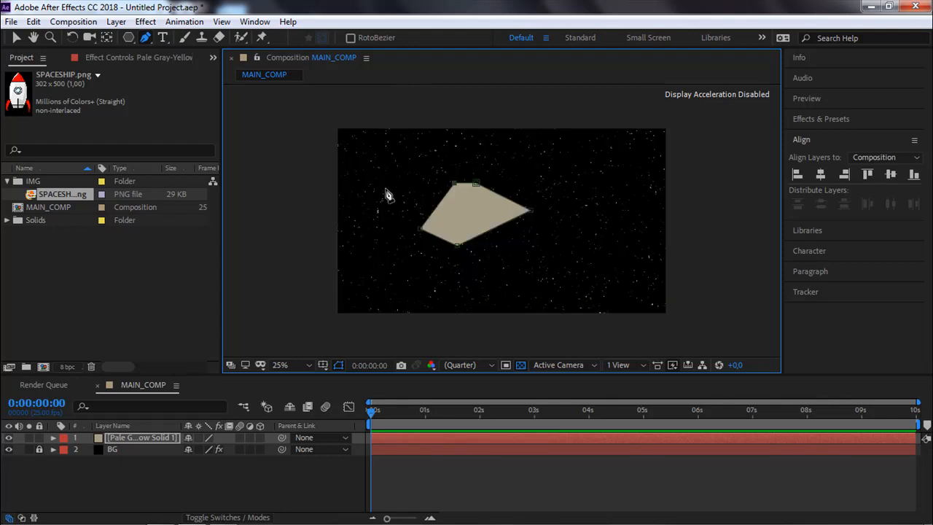
Turn the mask's right and upper-left corners into curved points with the Convert Vertex tool.
click(146, 37)
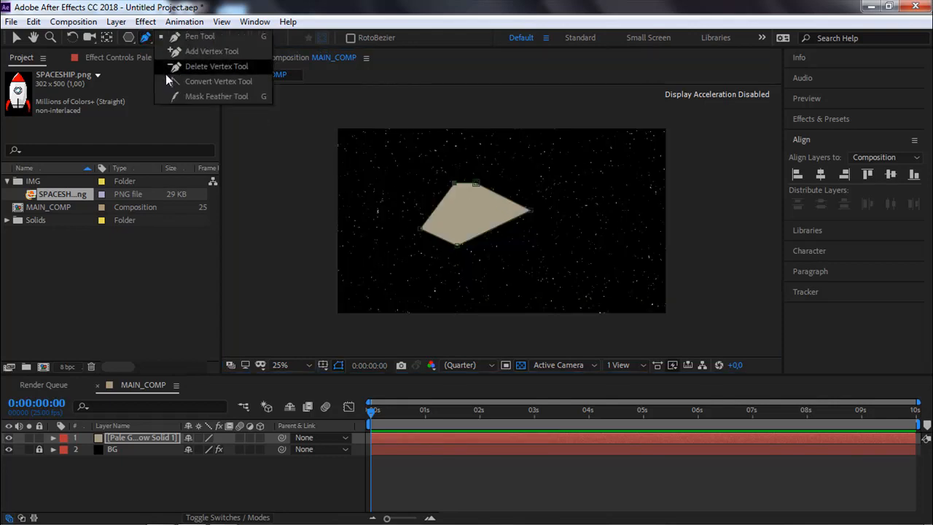
click(169, 81)
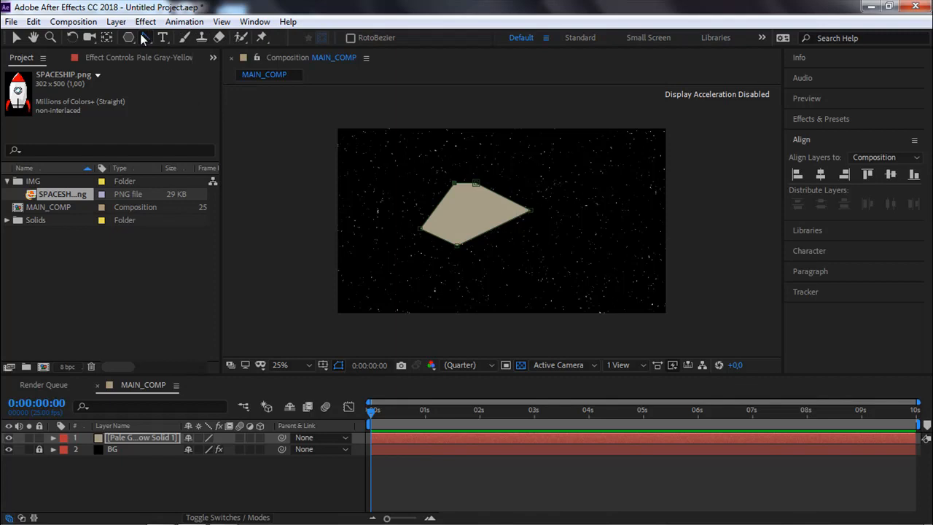
key(slash)
drag(495, 227, 499, 236)
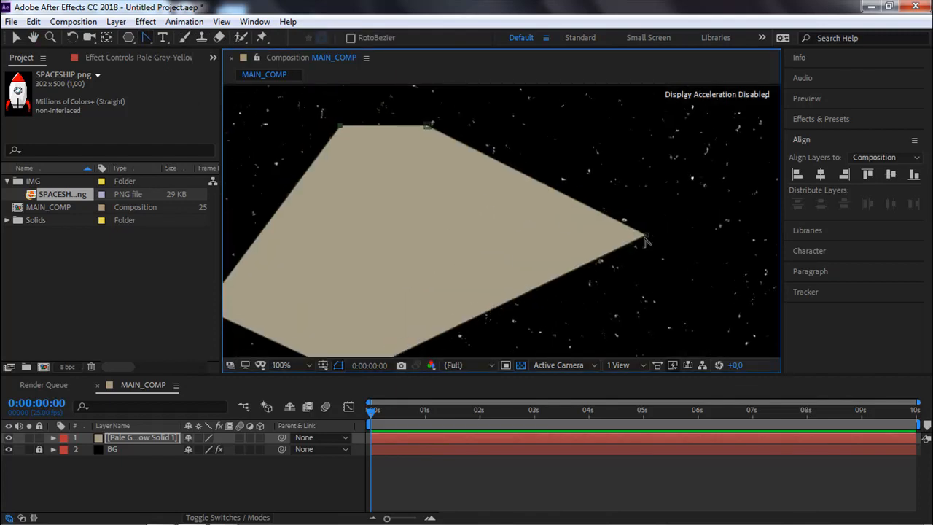
drag(646, 237, 632, 149)
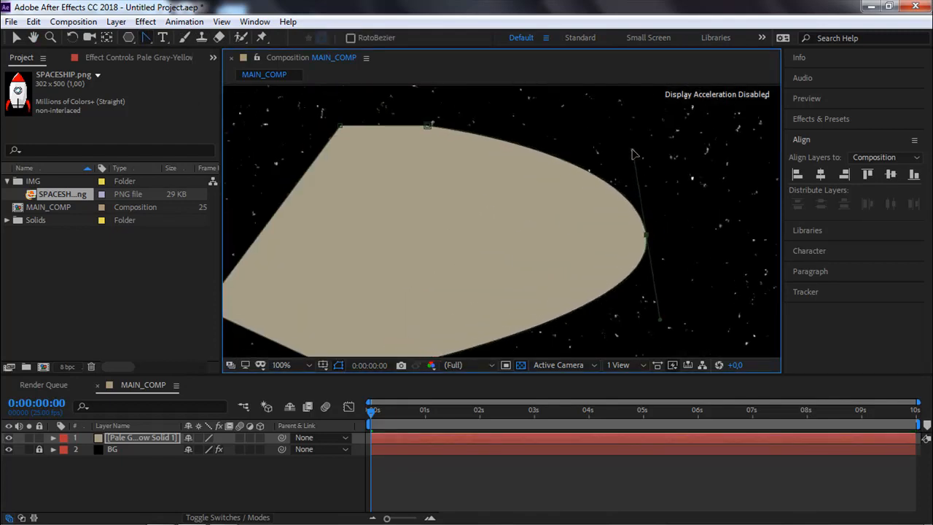
drag(336, 127, 296, 161)
drag(409, 131, 427, 126)
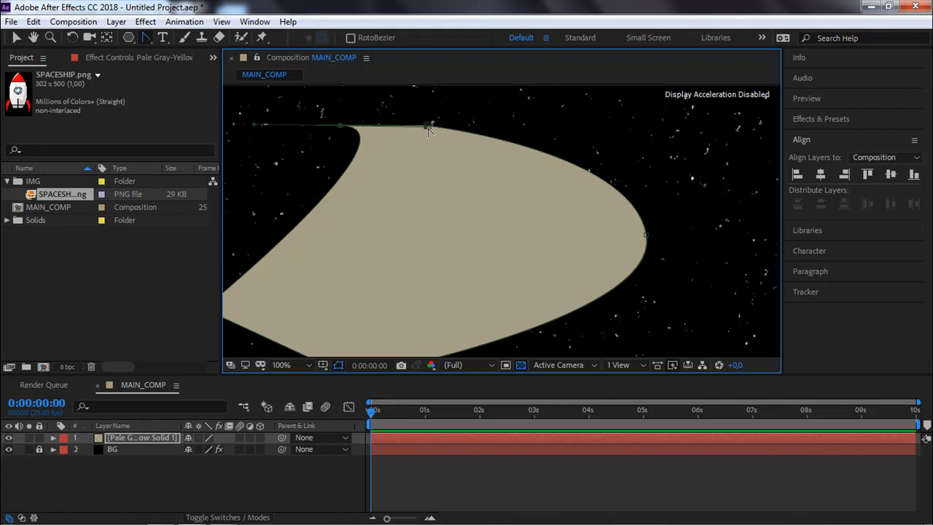
Adjust the direction handles of the mask's upper-left vertex so the neighbouring edges bulge outward.
click(16, 37)
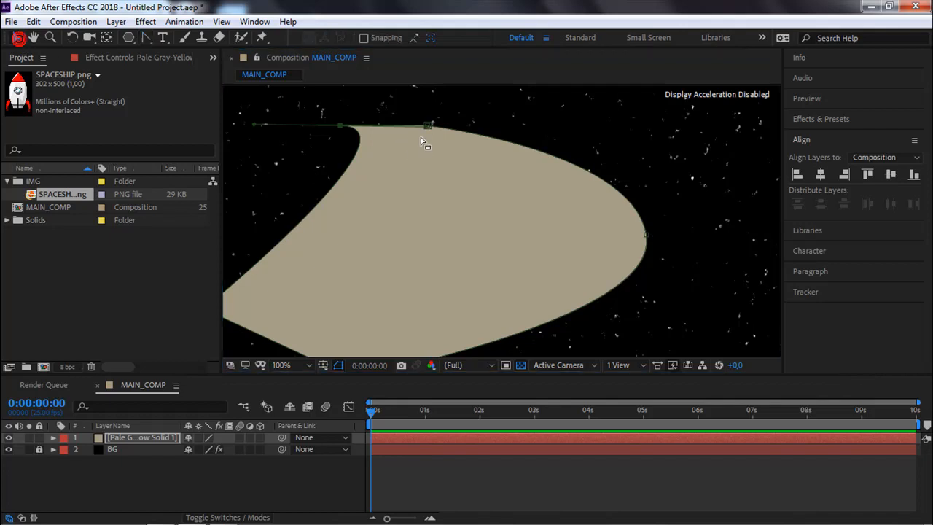
drag(427, 126, 525, 132)
drag(373, 136, 517, 168)
drag(398, 154, 555, 121)
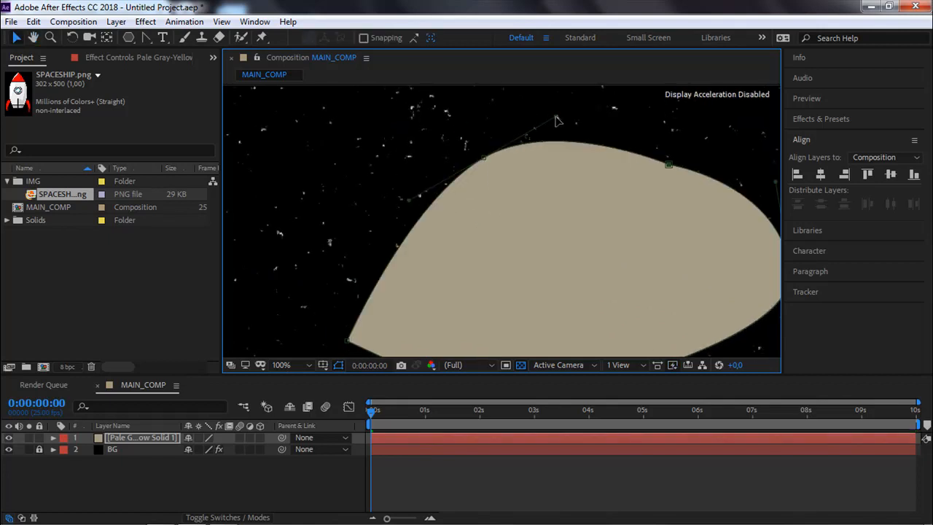
drag(508, 186, 501, 119)
Round the mask's left and bottom corners with the Convert Vertex tool.
click(145, 38)
drag(340, 274, 351, 342)
drag(460, 343, 500, 329)
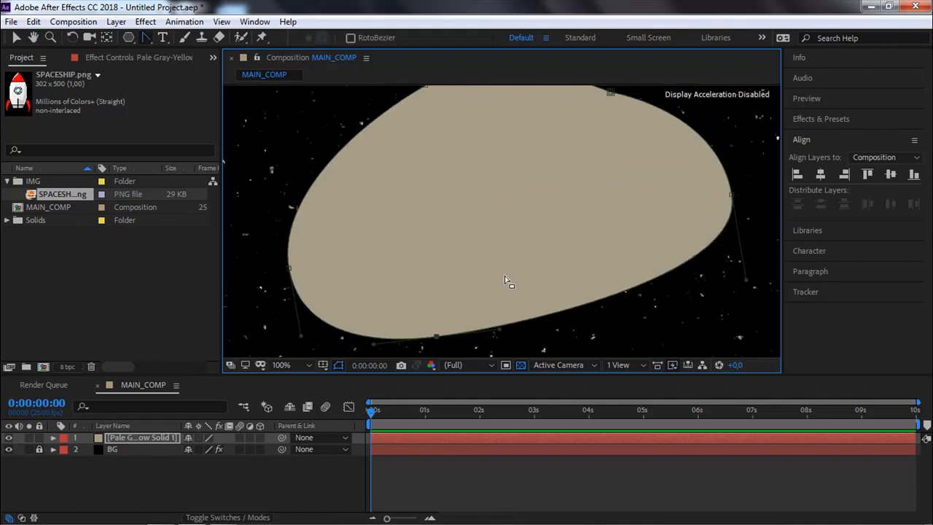
key(comma)
key(comma)
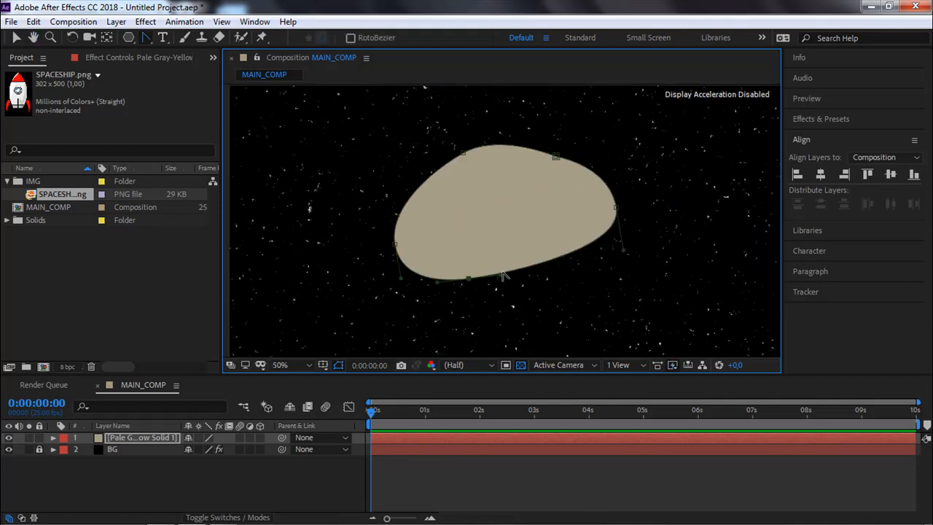
Narrow the mask by moving its upper and right vertices inward, and delete its upper-right vertex.
click(145, 38)
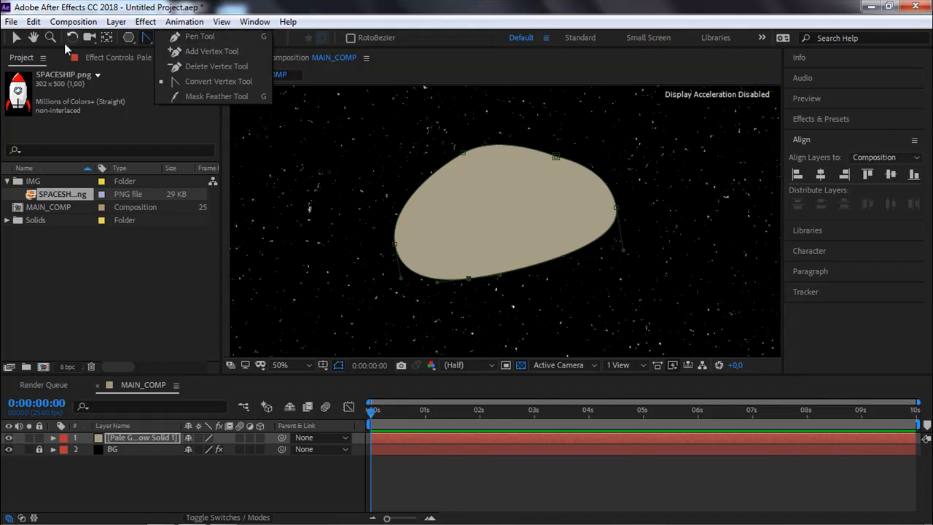
click(15, 38)
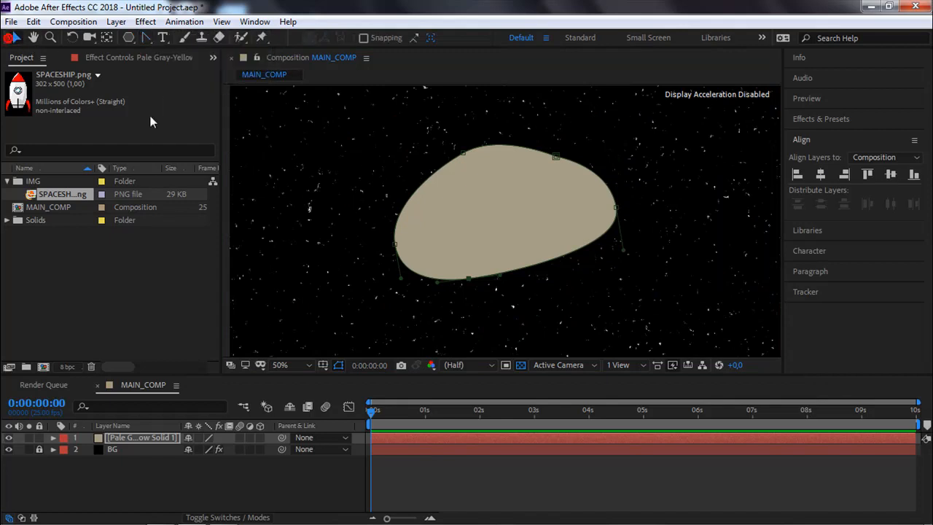
drag(461, 152, 449, 146)
drag(554, 156, 531, 171)
drag(616, 208, 549, 235)
drag(145, 38, 178, 36)
click(531, 171)
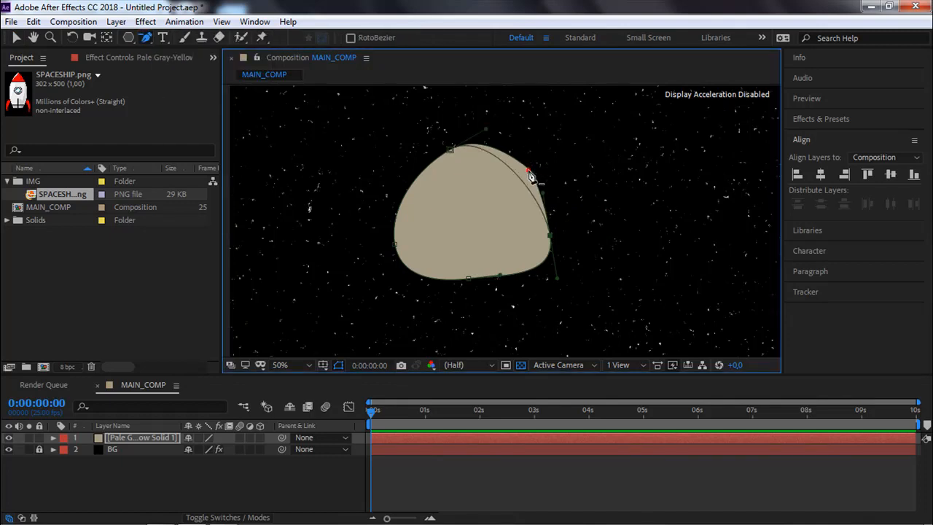
Reshape the mask into a rounder blob by raising the right vertex and moving the bottom and left vertices slightly outward.
click(16, 37)
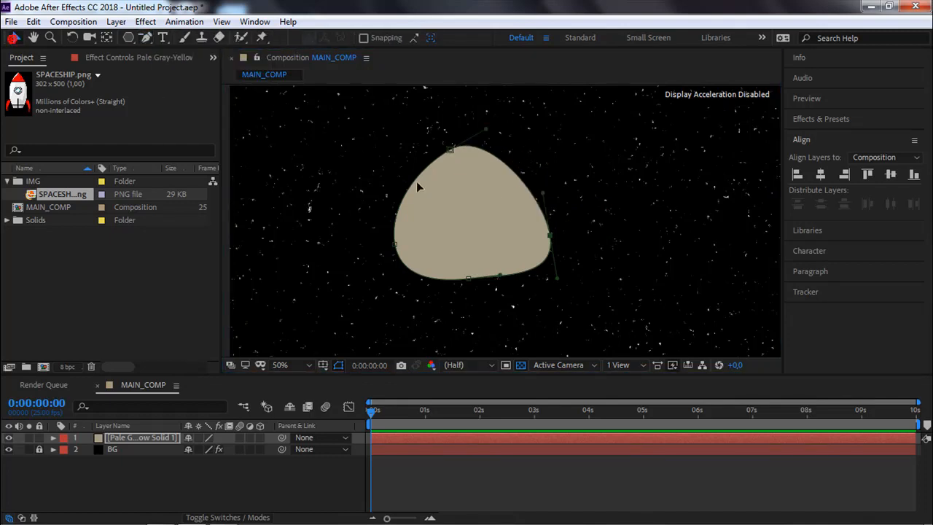
drag(551, 232, 543, 201)
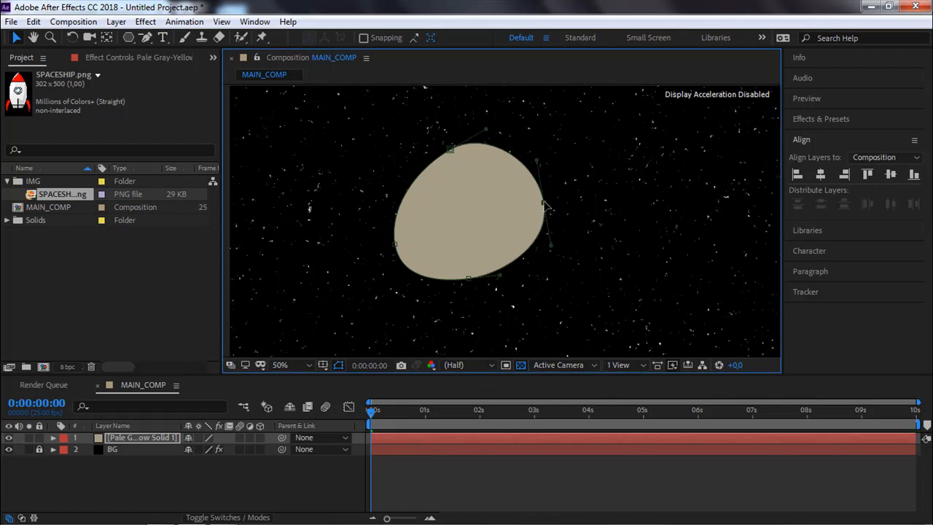
drag(469, 279, 474, 285)
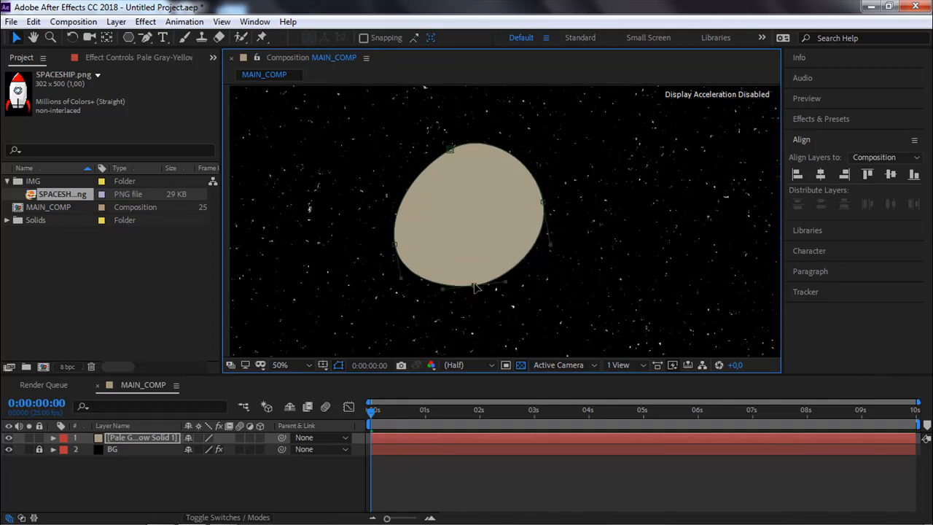
drag(393, 242, 387, 240)
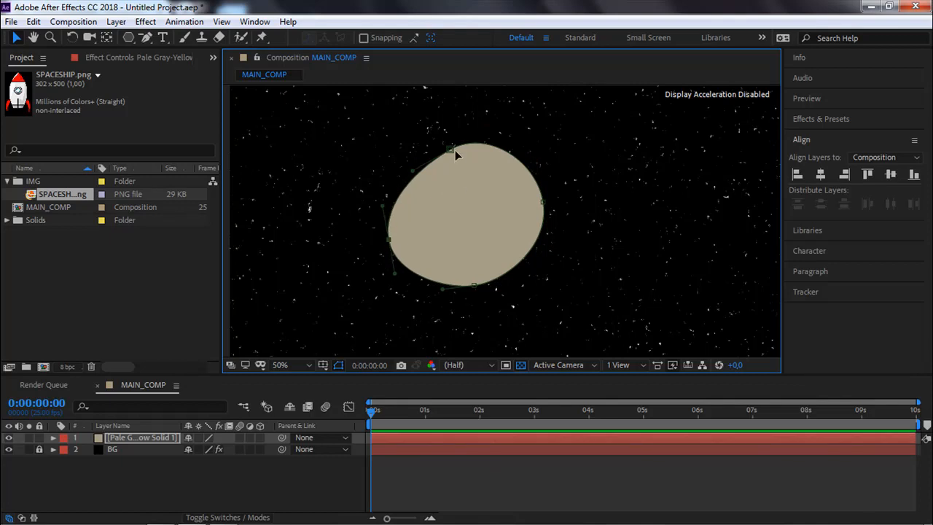
Shorten the direction handles of the mask's left and top vertices to flatten the curves between them.
click(399, 288)
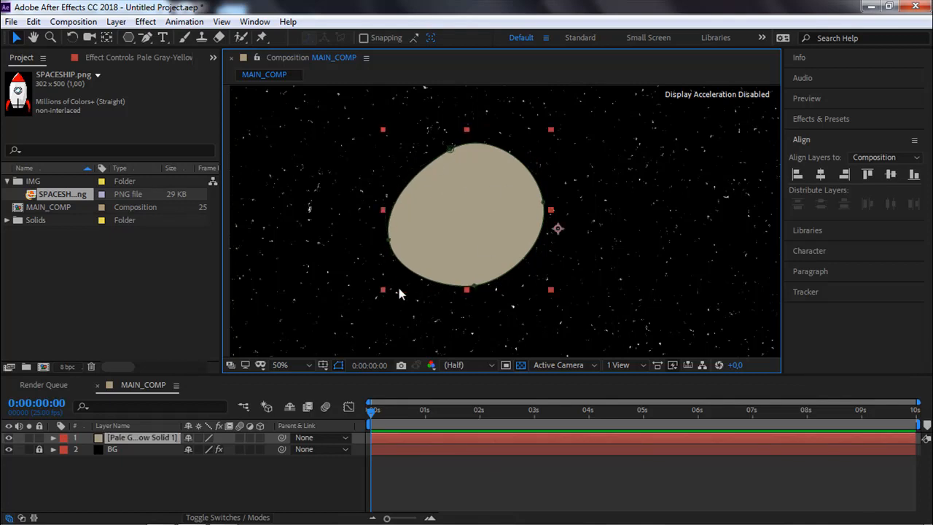
click(387, 241)
drag(383, 207, 383, 226)
click(450, 150)
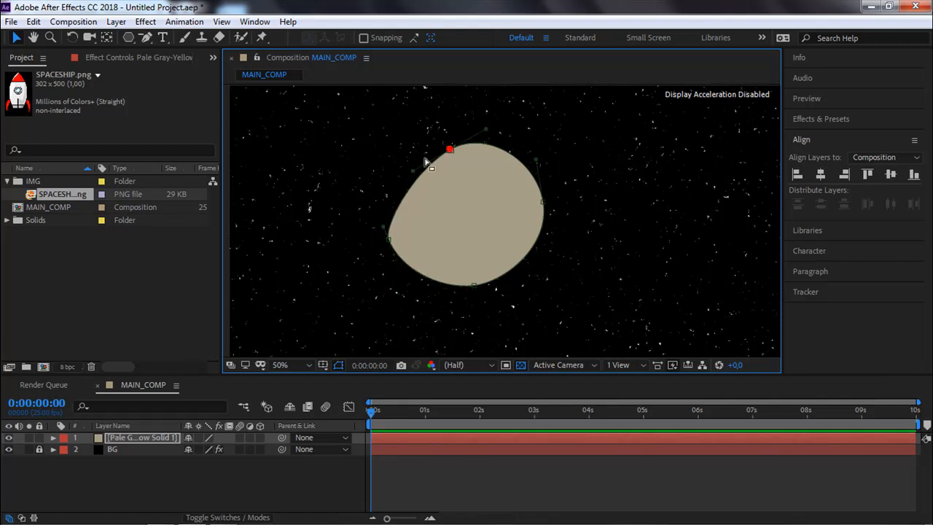
drag(414, 171, 436, 160)
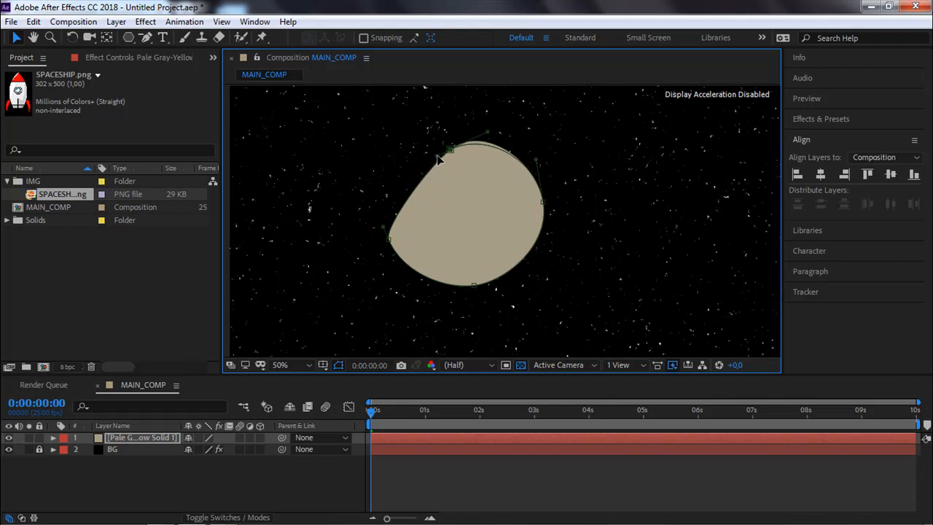
drag(485, 129, 472, 143)
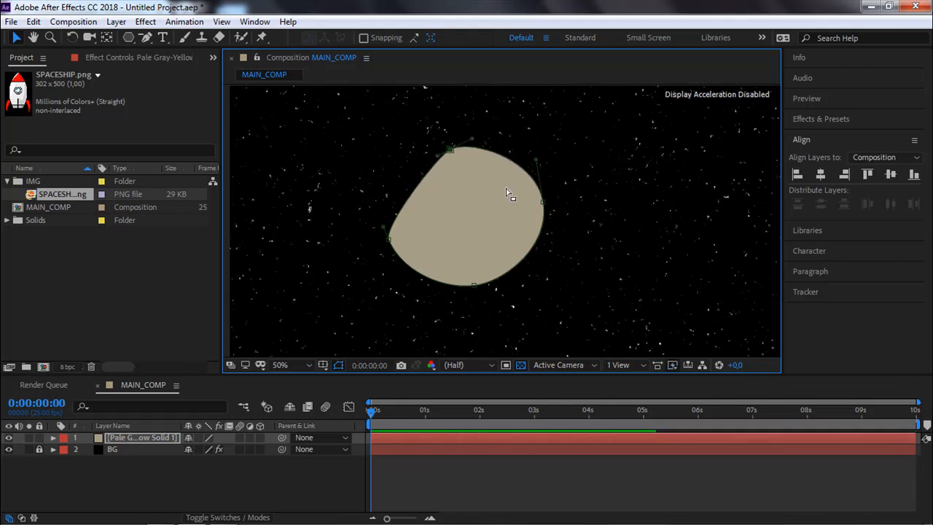
Shorten both direction handles of the mask's right vertex to give it a tighter corner.
drag(536, 159, 537, 179)
click(547, 204)
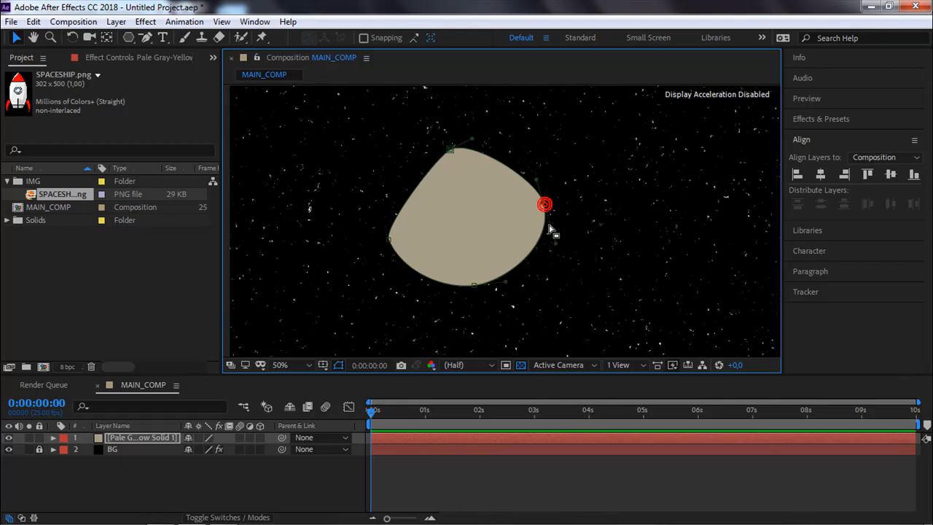
drag(557, 245, 550, 226)
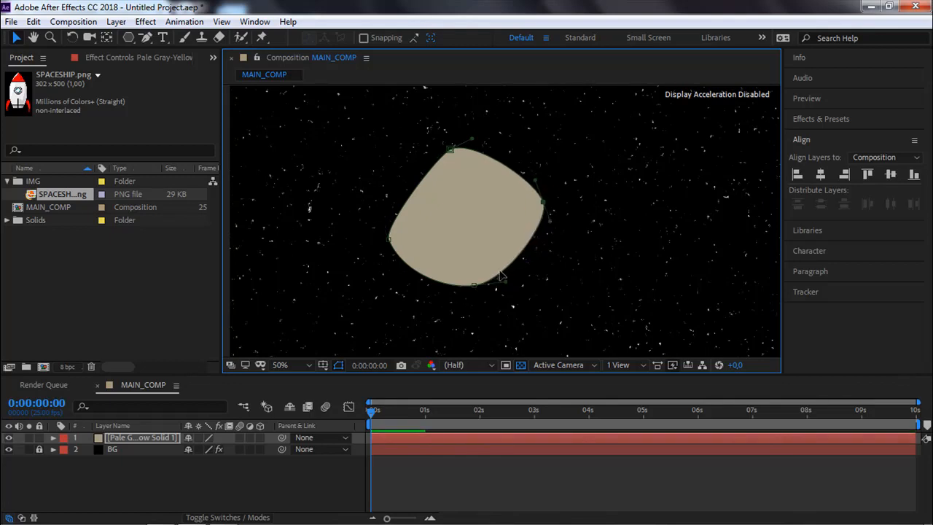
Move the mask's bottom vertex down and to the left, and its left vertex up and inward.
mouse_move(472, 287)
mouse_down()
mouse_move(477, 293)
mouse_move(459, 294)
mouse_up()
drag(389, 241, 398, 222)
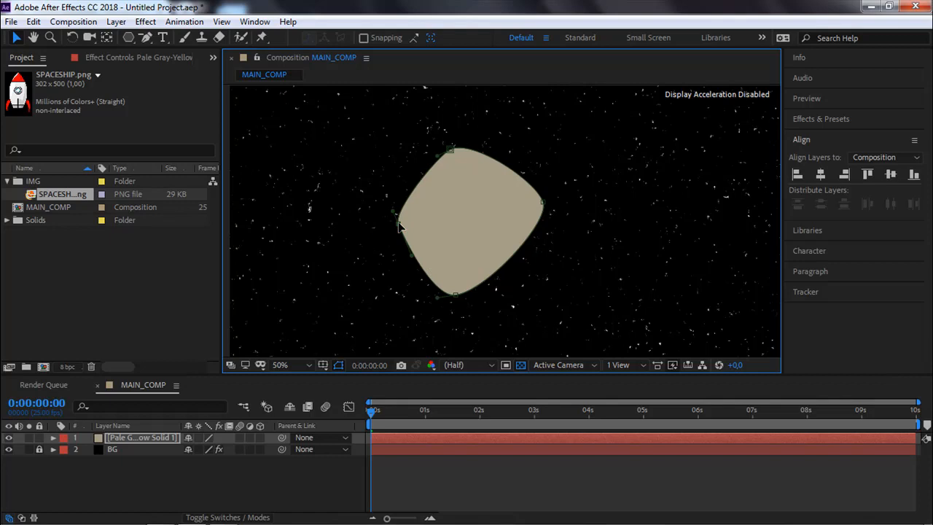
click(594, 166)
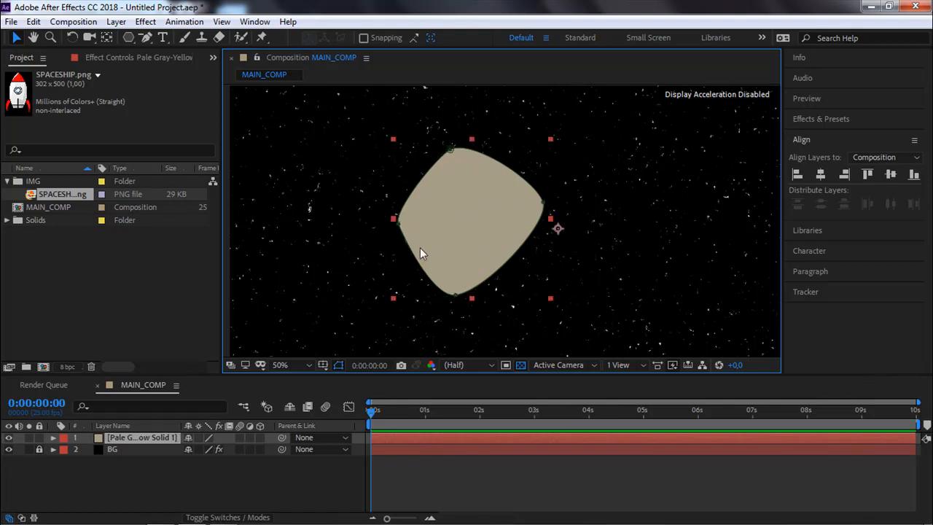
Duplicate the masked Pale Gray-Yellow solid layer.
click(129, 499)
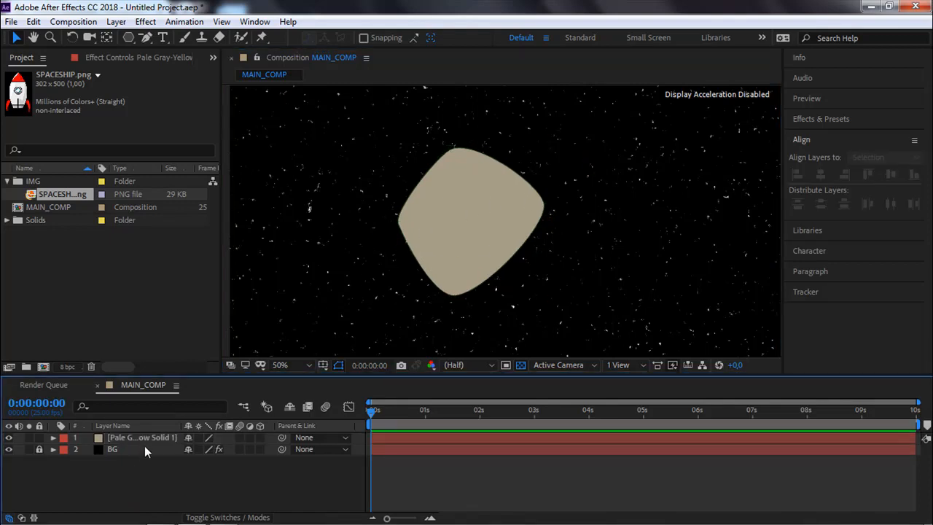
click(149, 438)
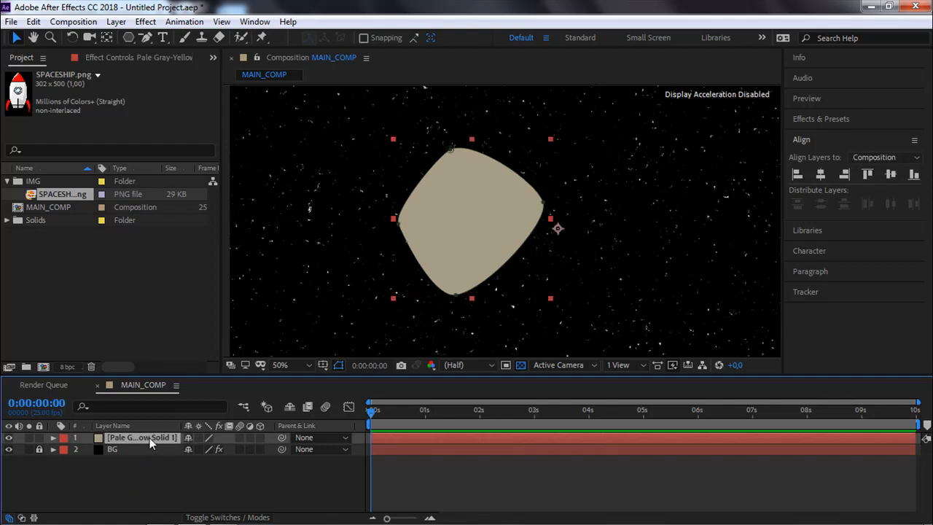
key(ctrl+d)
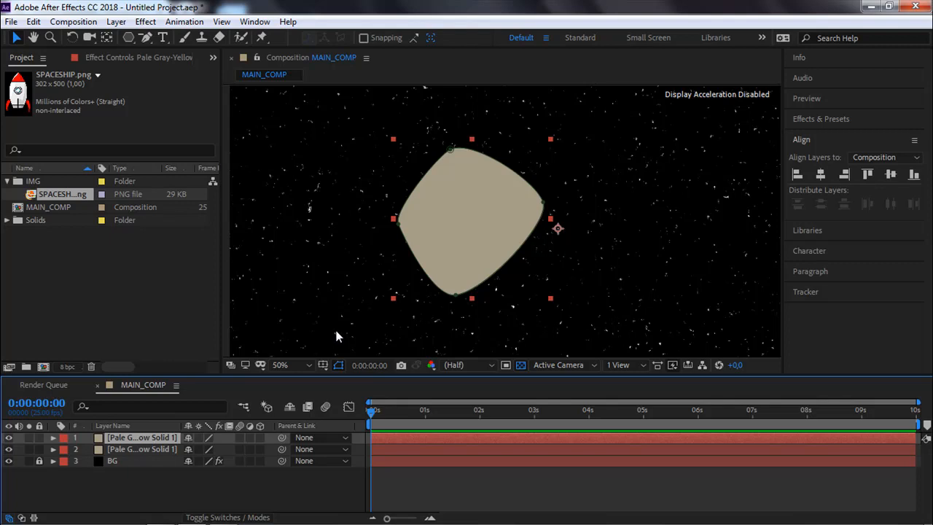
Draw a small pentagon mask on the upper copy of the solid and move it to the upper middle of the asteroid.
click(126, 41)
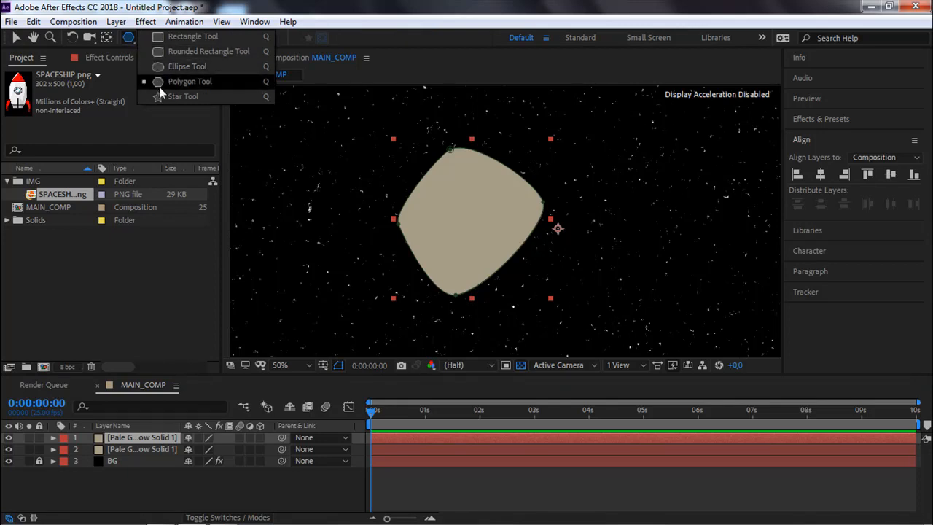
click(160, 85)
drag(419, 211, 428, 223)
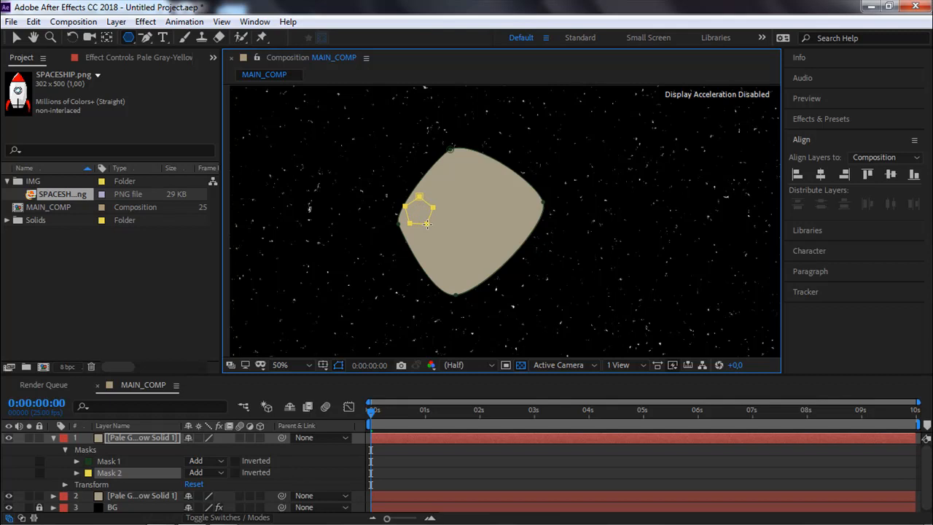
key(v)
double_click(420, 193)
drag(426, 207, 461, 198)
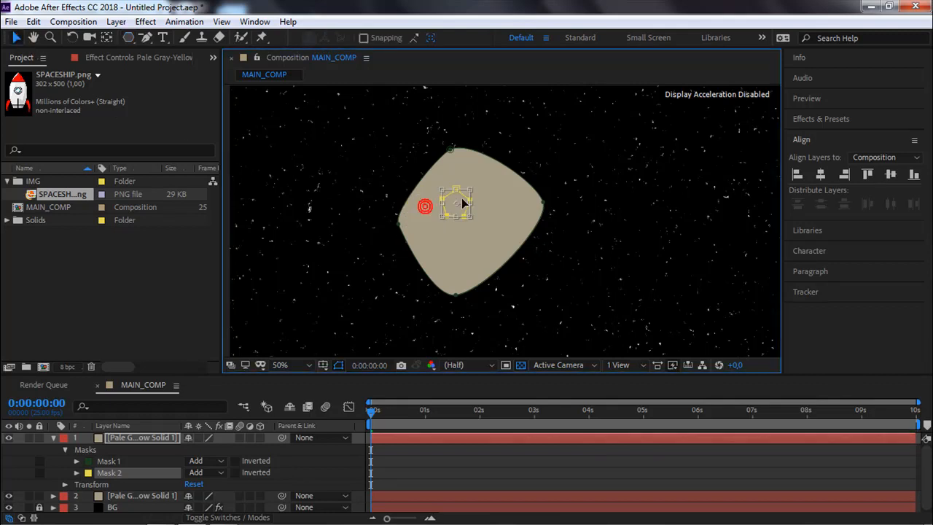
Enlarge the pentagon mask by pulling its bounding box outward from the lower-right corner.
key(period)
key(period)
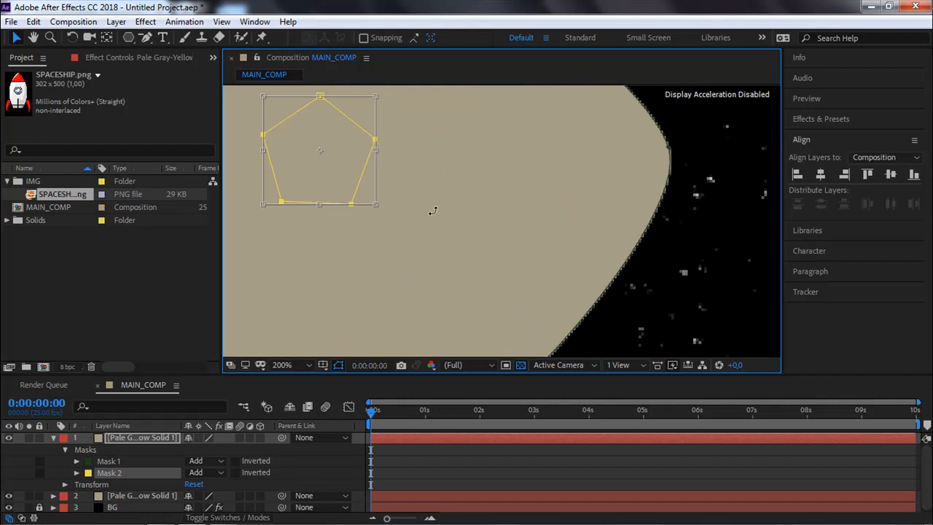
drag(377, 202, 408, 233)
double_click(366, 210)
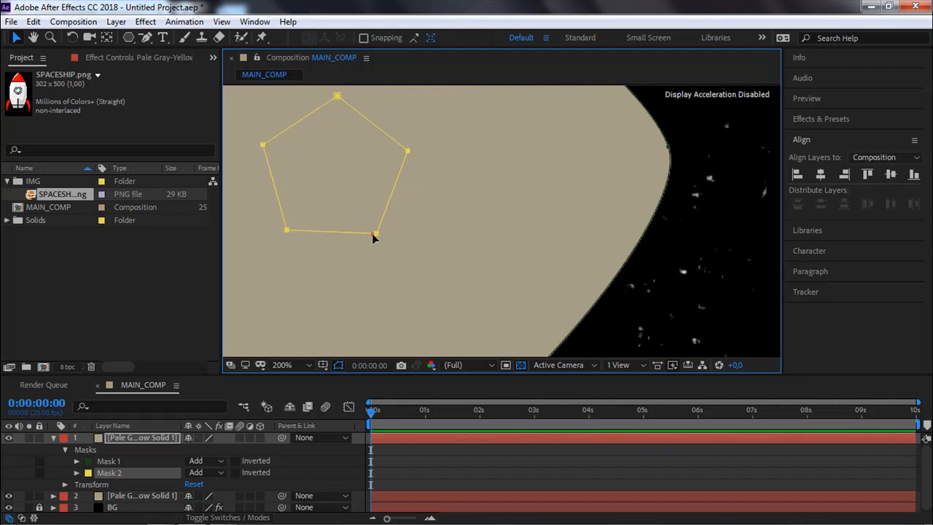
Round the pentagon mask by converting all five corner vertices to smooth points with the Convert Vertex tool.
drag(146, 37, 188, 87)
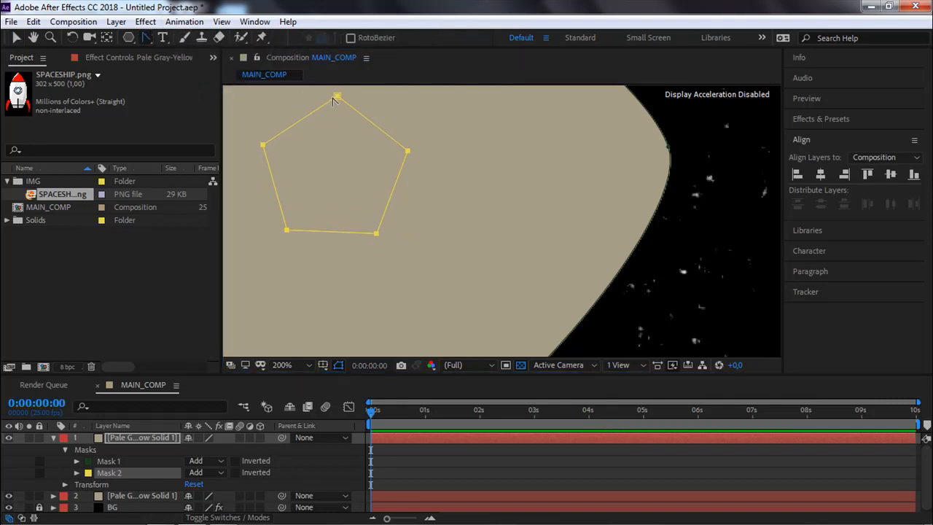
drag(337, 95, 307, 97)
drag(263, 145, 260, 170)
mouse_move(287, 231)
mouse_down()
mouse_move(293, 242)
mouse_move(302, 234)
mouse_up()
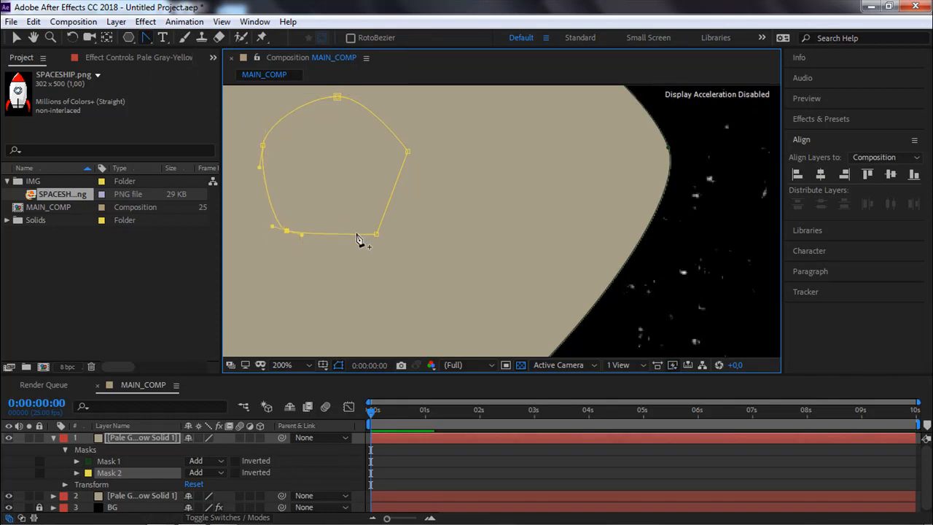
drag(377, 234, 391, 222)
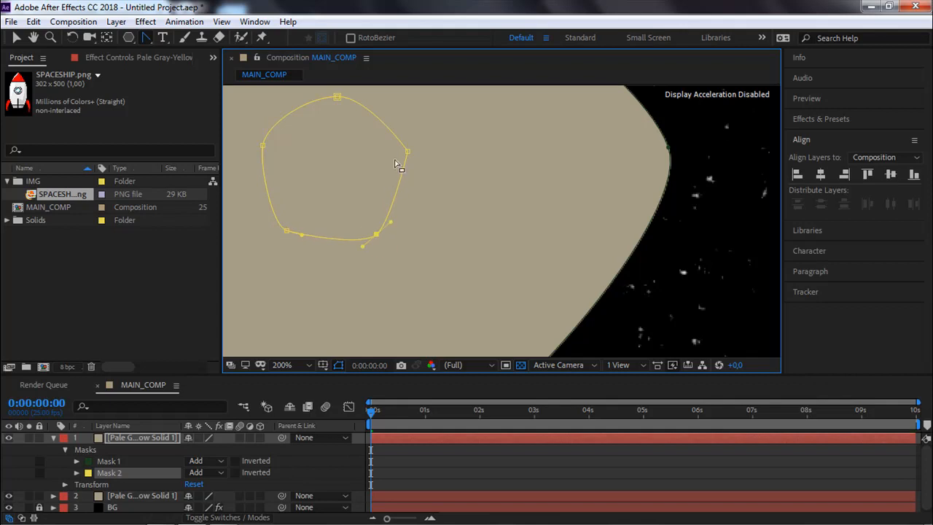
drag(405, 149, 419, 175)
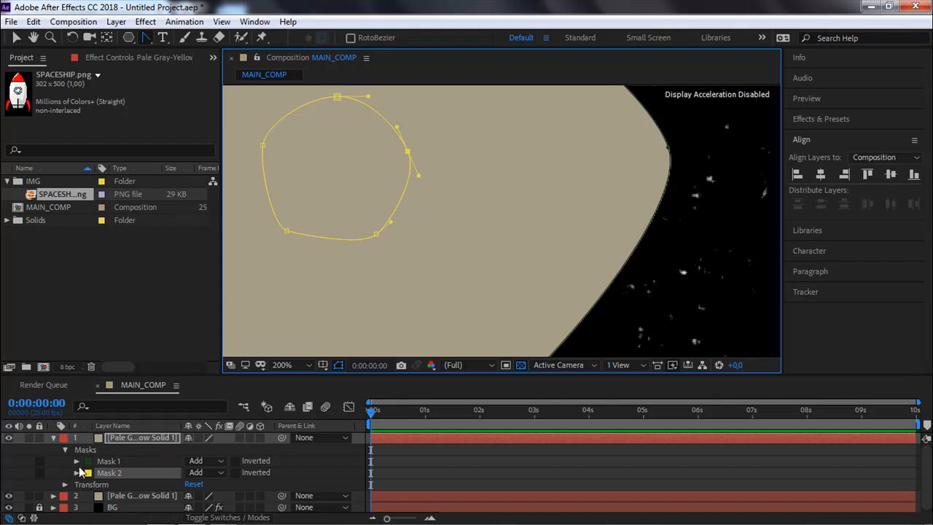
Solo the upper solid layer and delete Mask 1 from it, keeping only the small rounded mask.
click(28, 438)
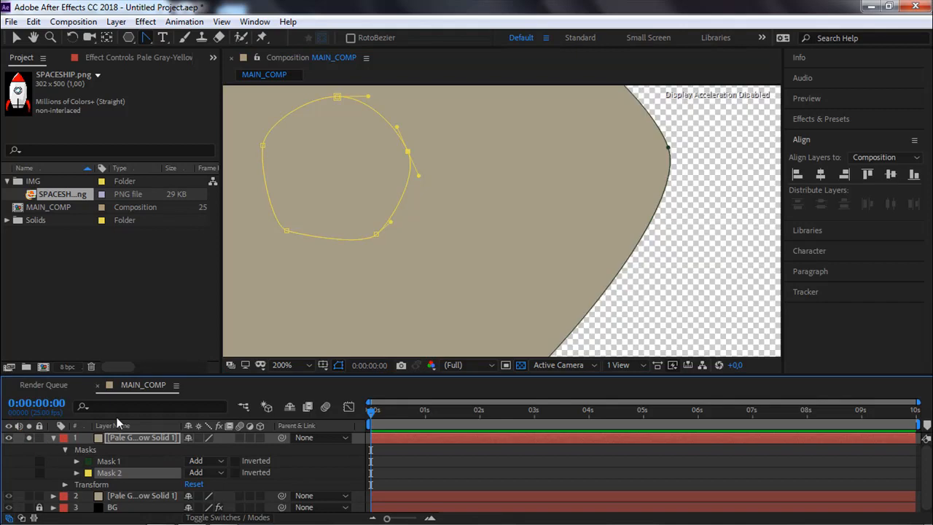
drag(348, 274, 435, 253)
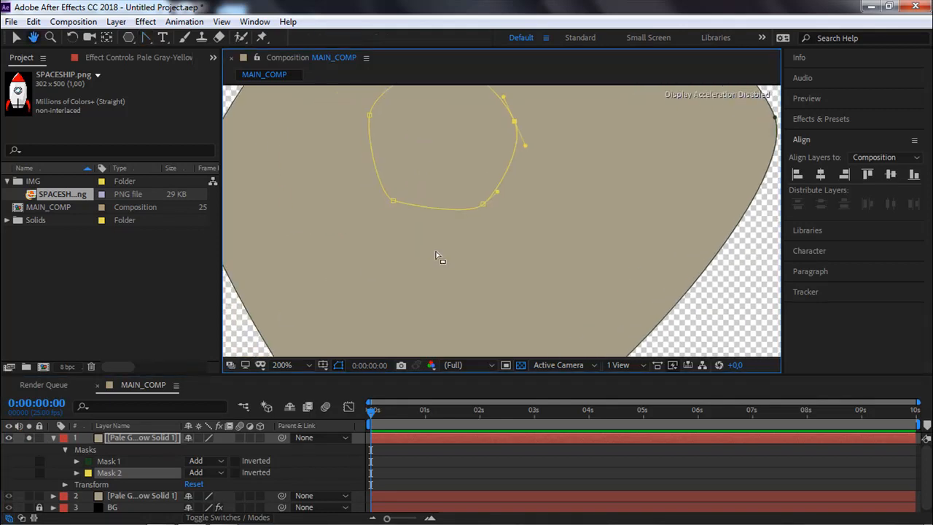
key(comma)
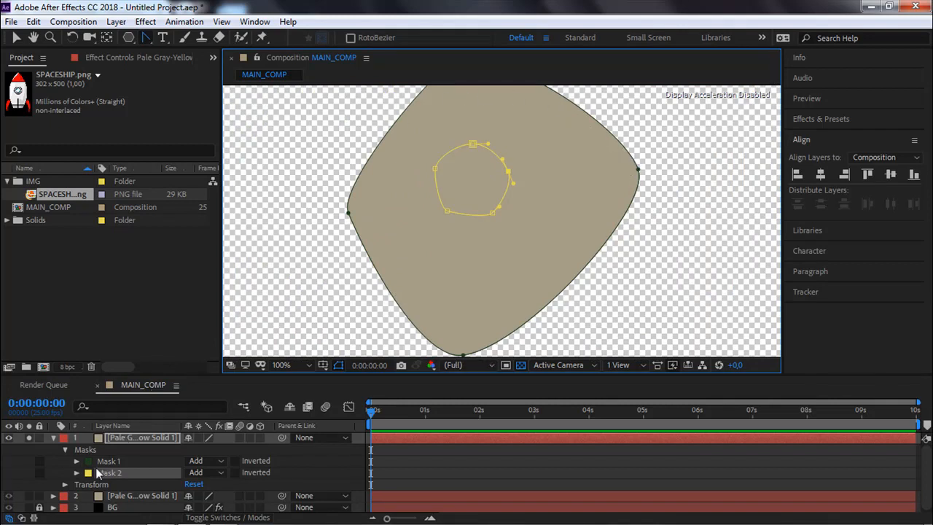
click(117, 459)
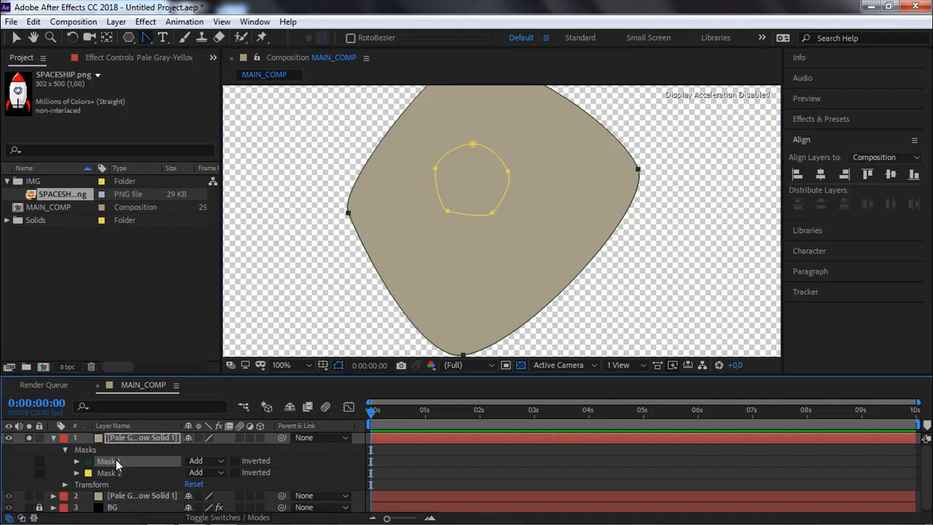
key(Delete)
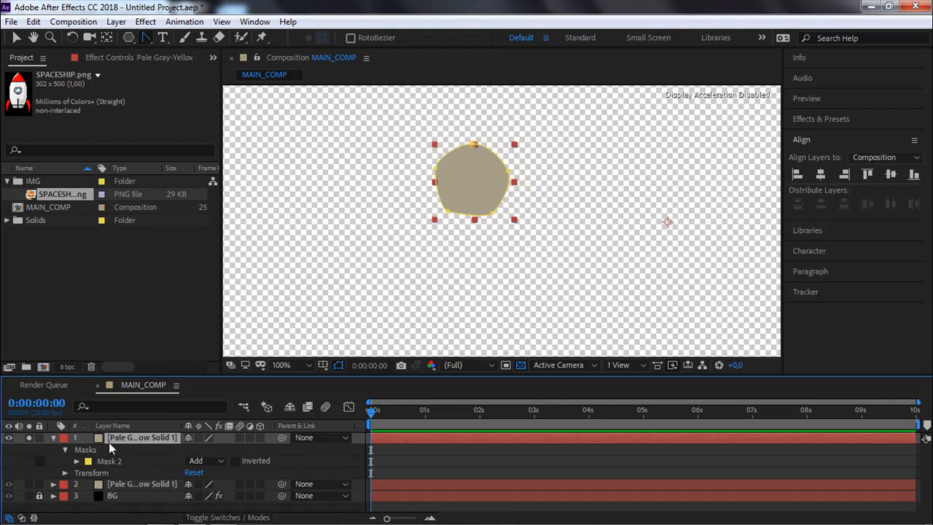
Try an Inner Shadow layer style on the soloed solid and remove it.
right_click(453, 168)
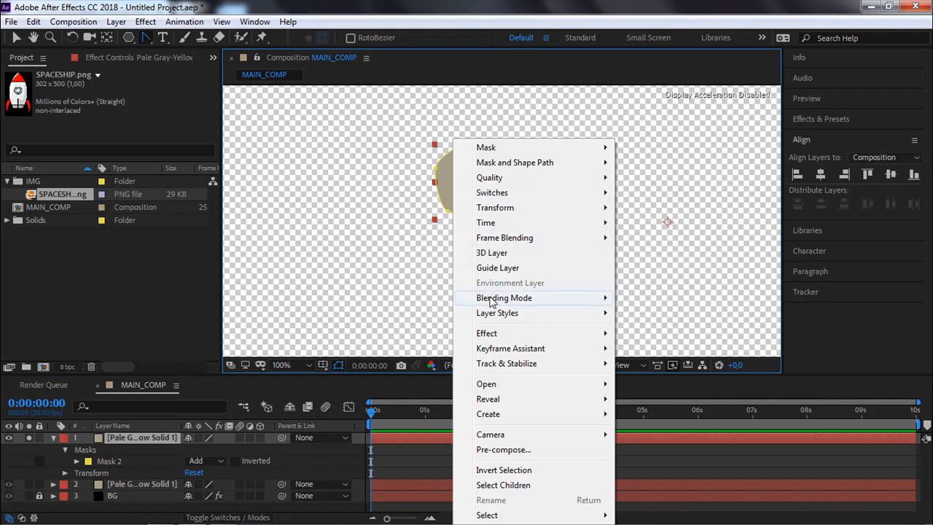
mouse_move(496, 315)
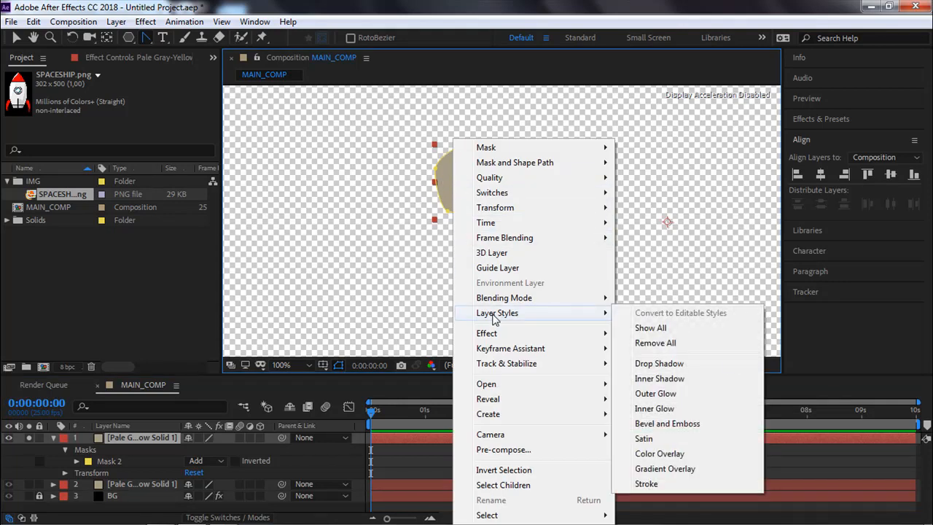
click(689, 379)
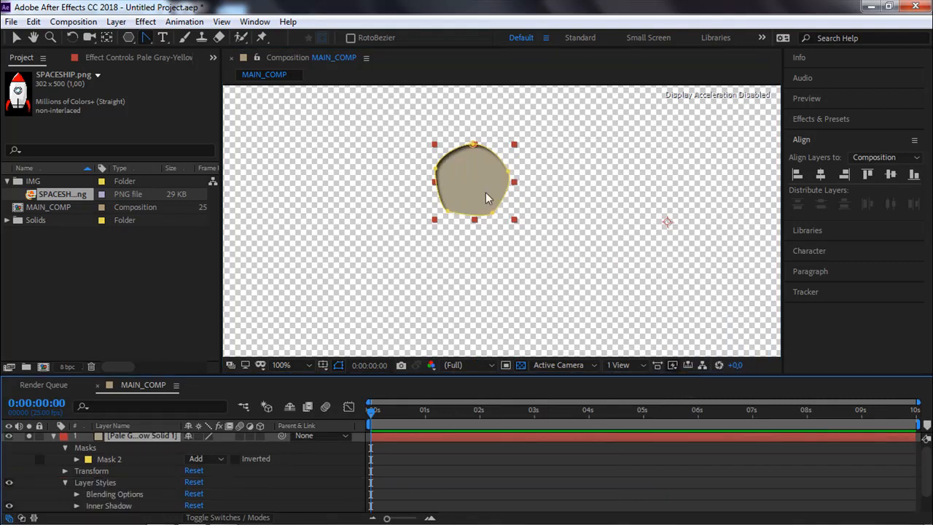
click(103, 507)
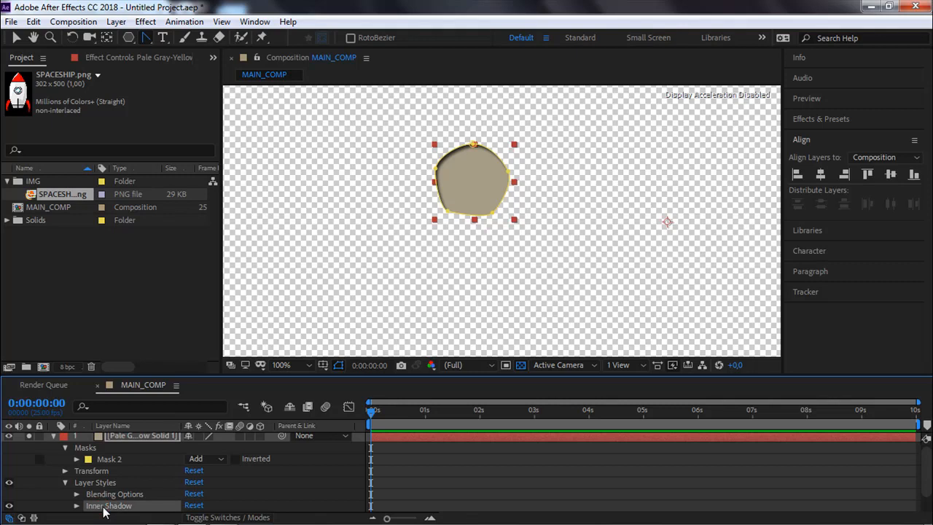
key(Delete)
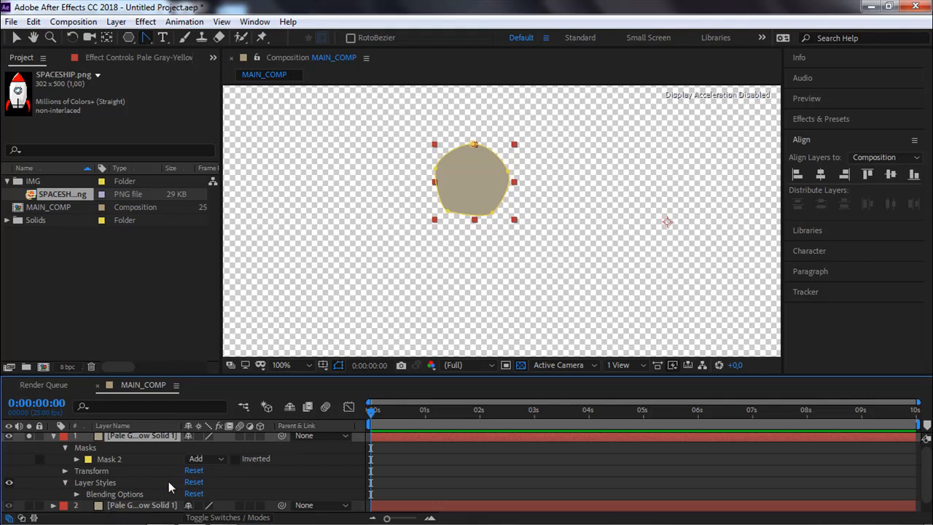
Add an Inner Glow layer style to the soloed solid and turn off the transparency grid.
right_click(475, 190)
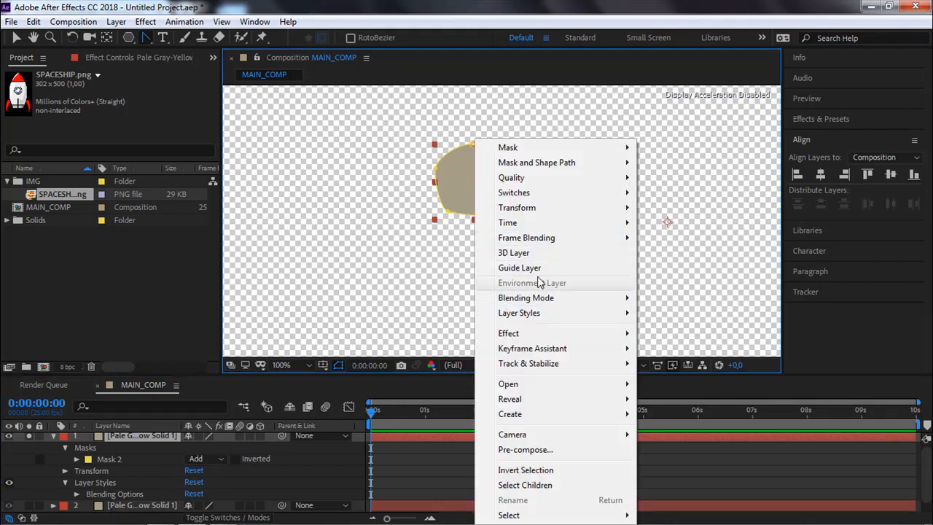
mouse_move(534, 314)
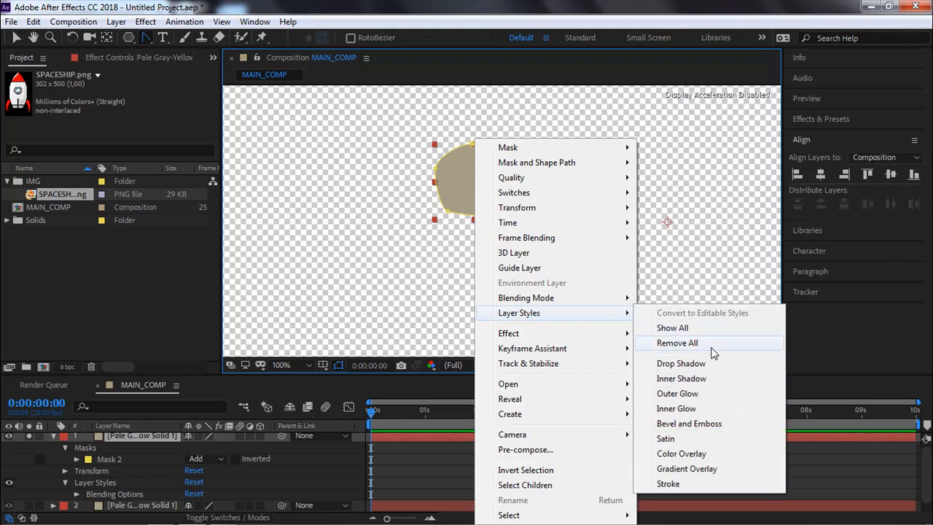
click(676, 409)
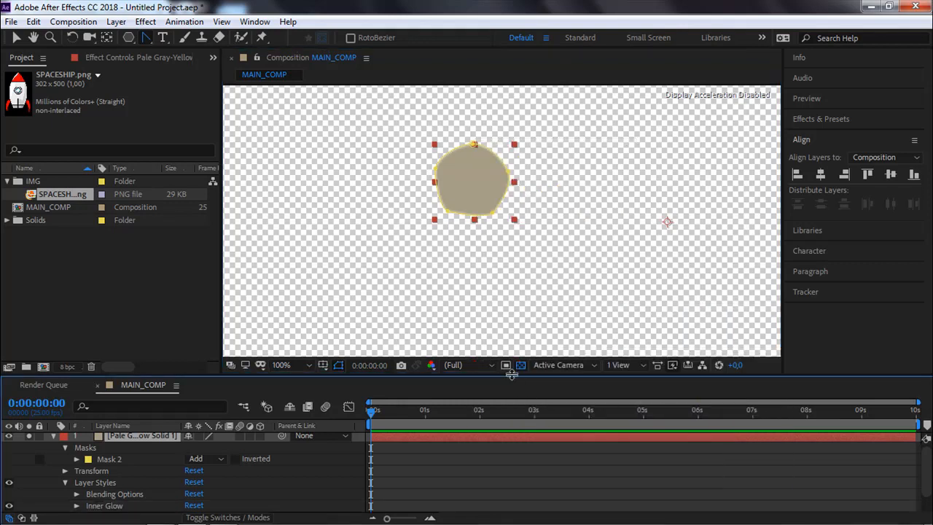
key(period)
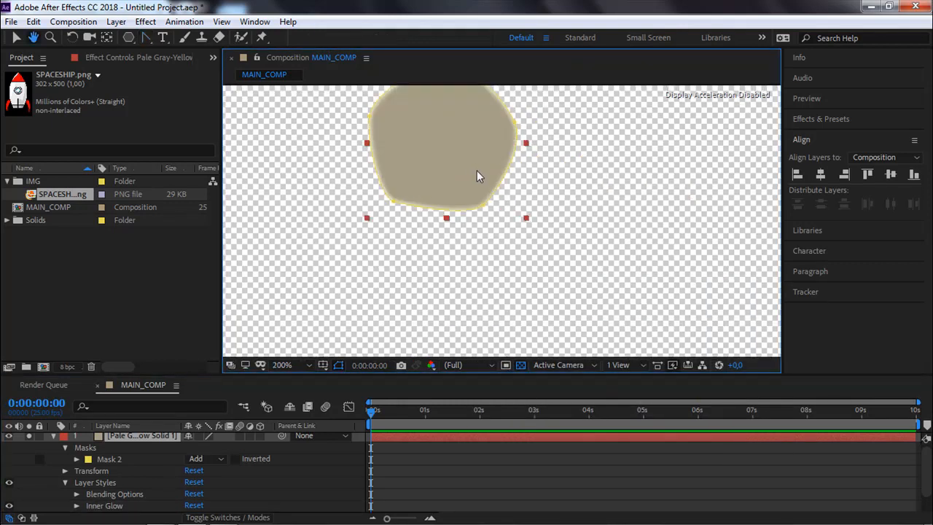
click(520, 365)
scroll(433, 274, up, 5)
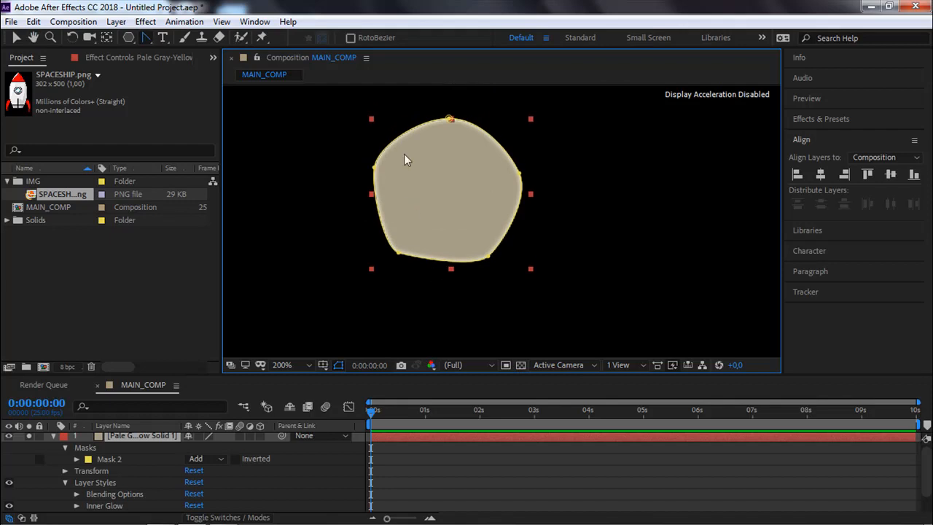
Set the Inner Glow's blend mode to Normal and its color to dark olive 303008.
click(77, 506)
scroll(82, 503, down, 3)
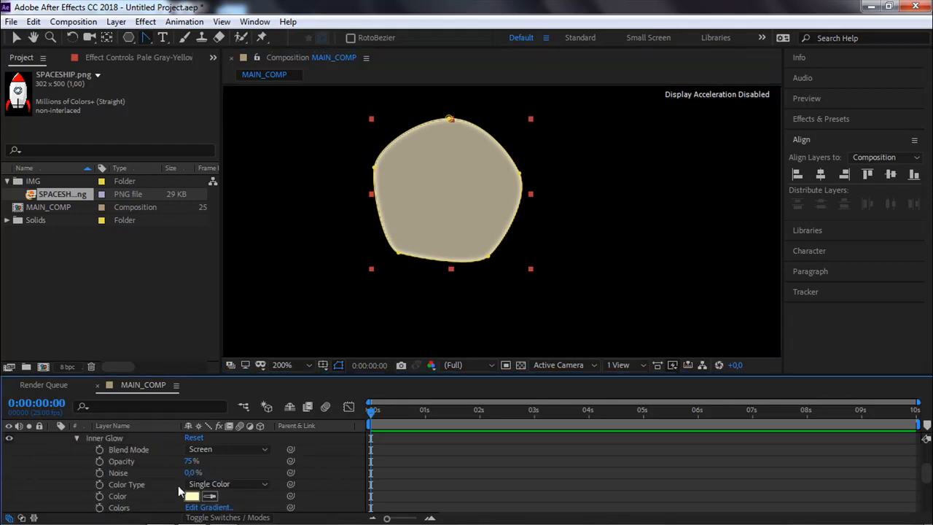
click(226, 452)
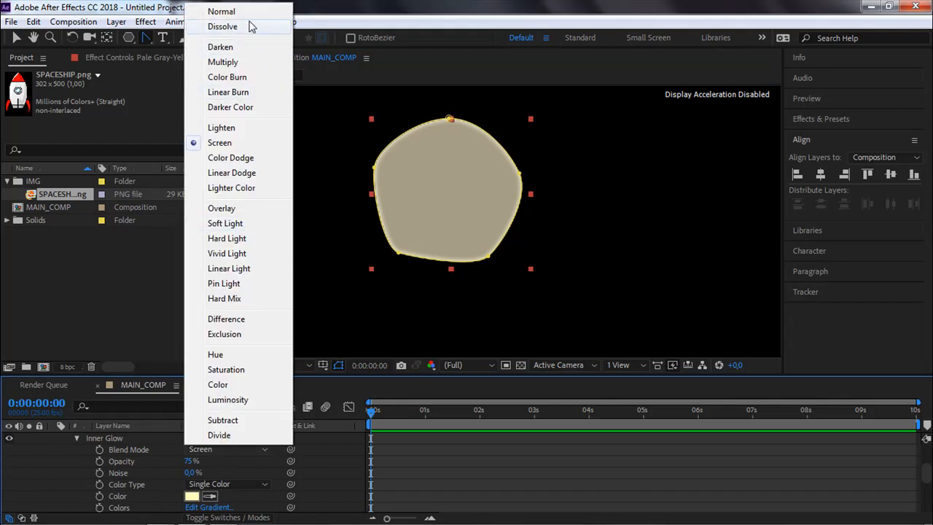
click(243, 11)
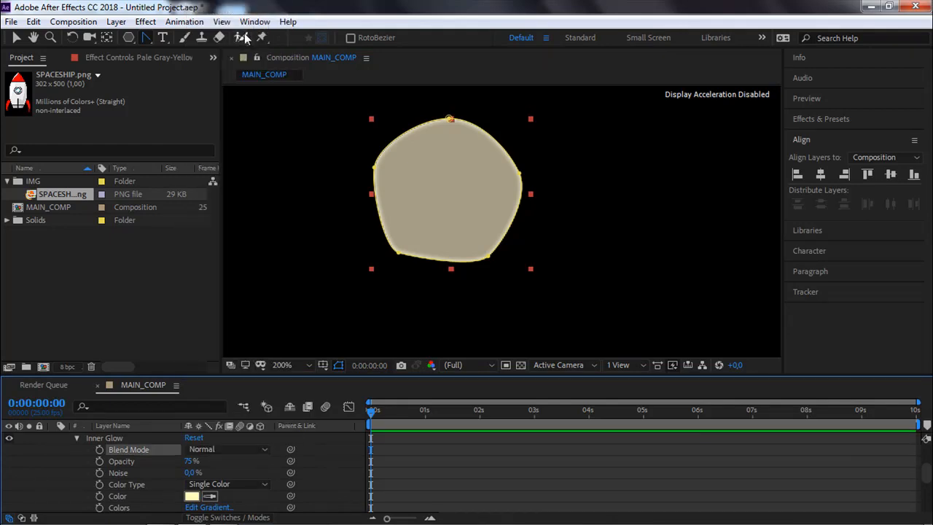
click(192, 496)
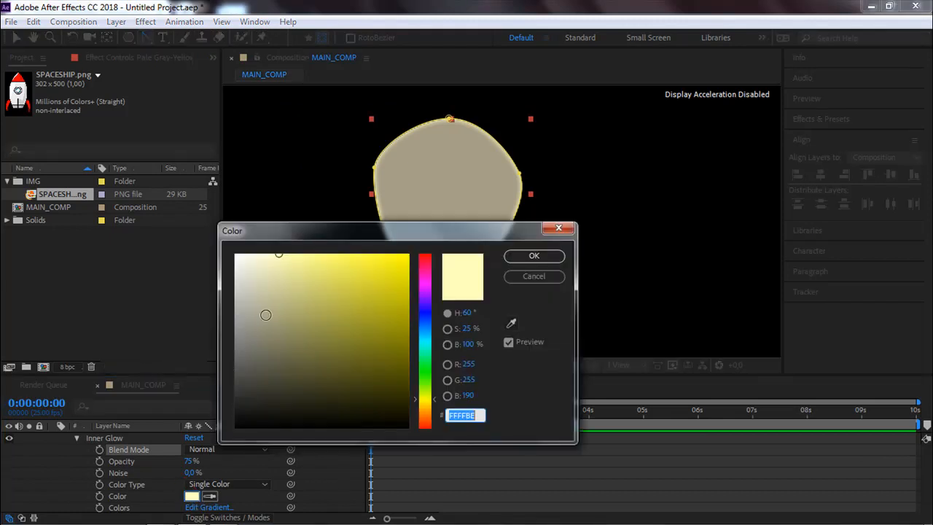
click(273, 322)
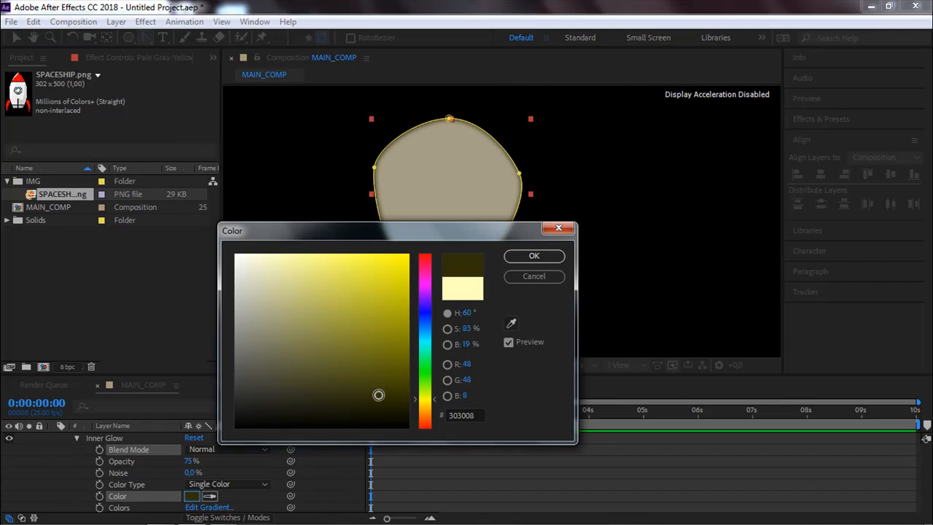
click(531, 254)
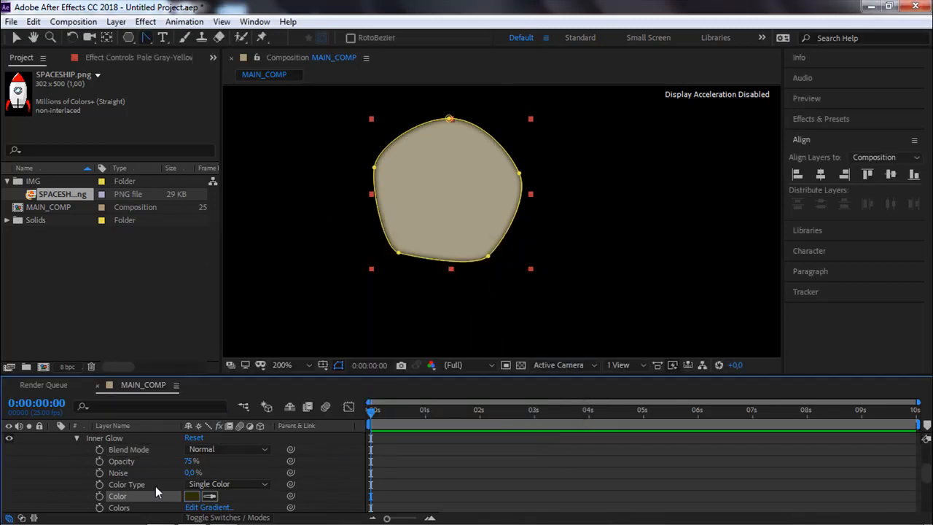
Increase the Inner Glow's size to 38.
scroll(155, 487, down, 3)
scroll(156, 487, down, 1)
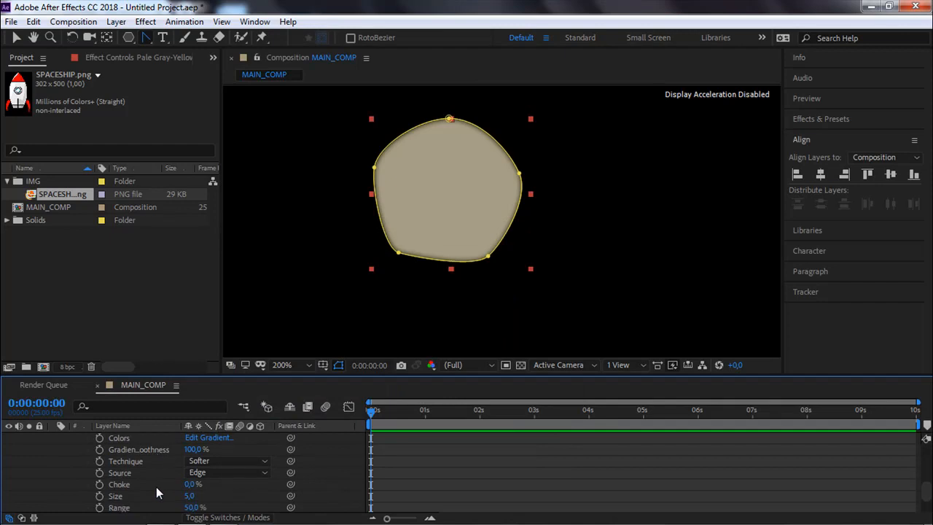
drag(188, 495, 215, 495)
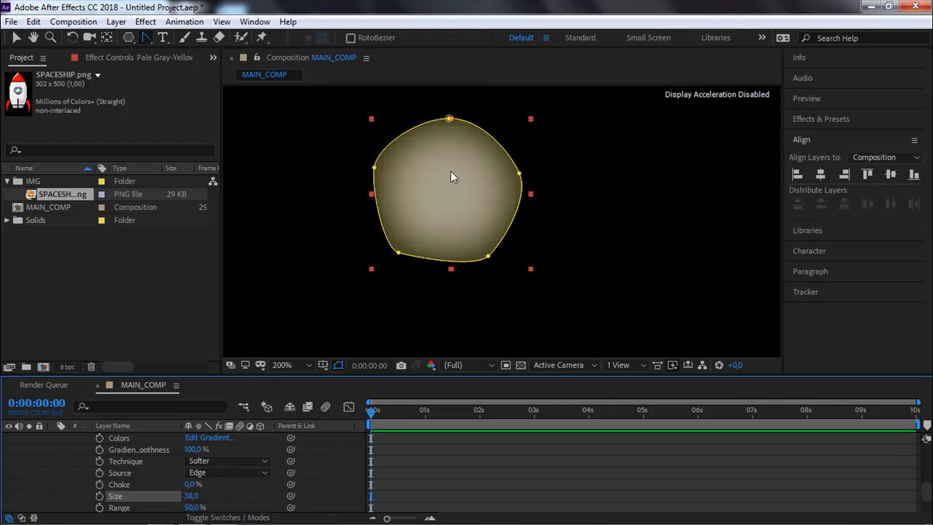
Unsolo the crater solid and lower its Inner Glow opacity to 36%.
scroll(61, 450, up, 11)
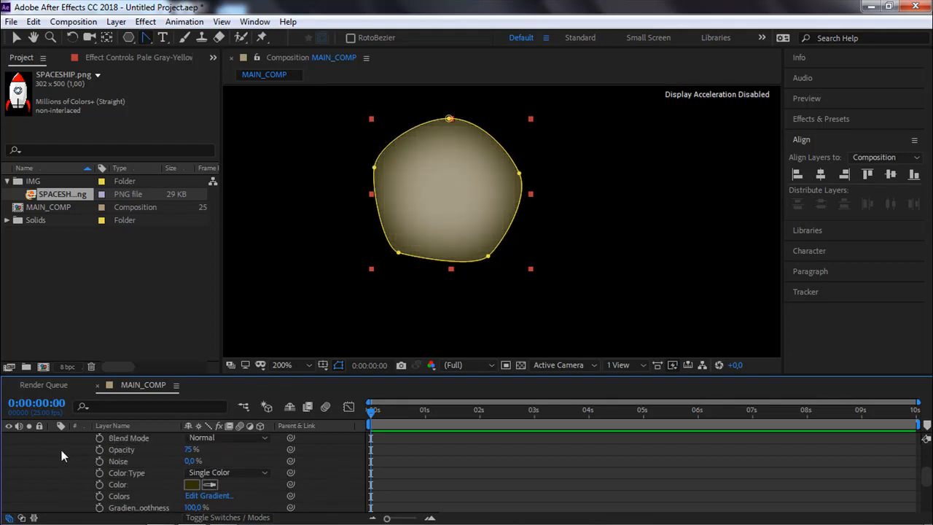
scroll(63, 454, up, 1)
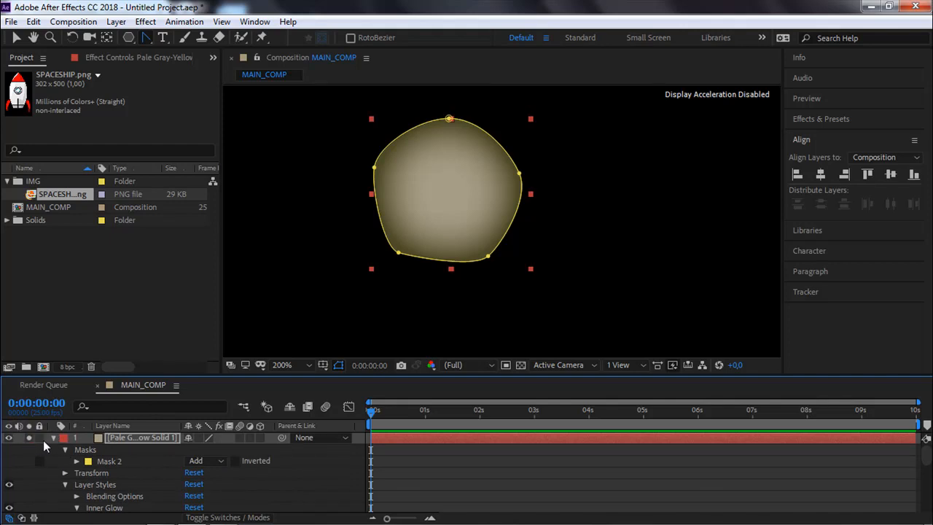
click(29, 437)
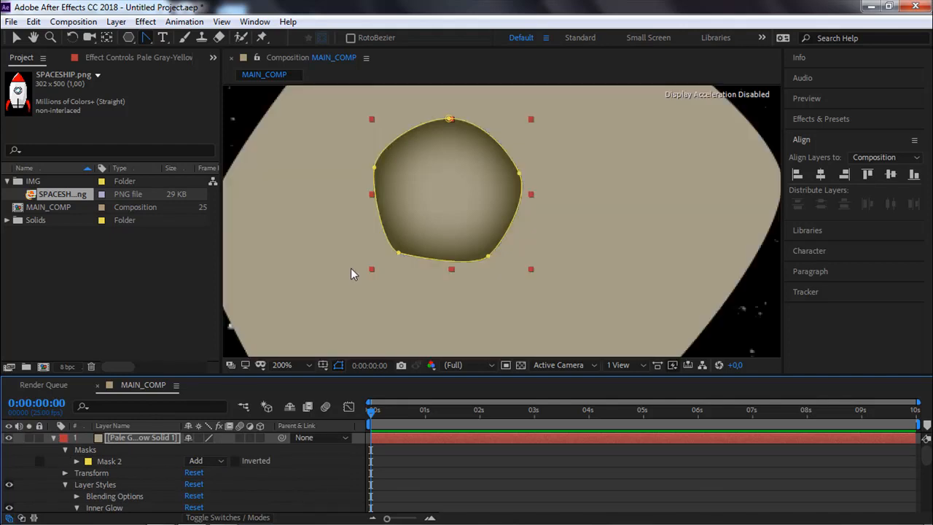
key(comma)
key(comma)
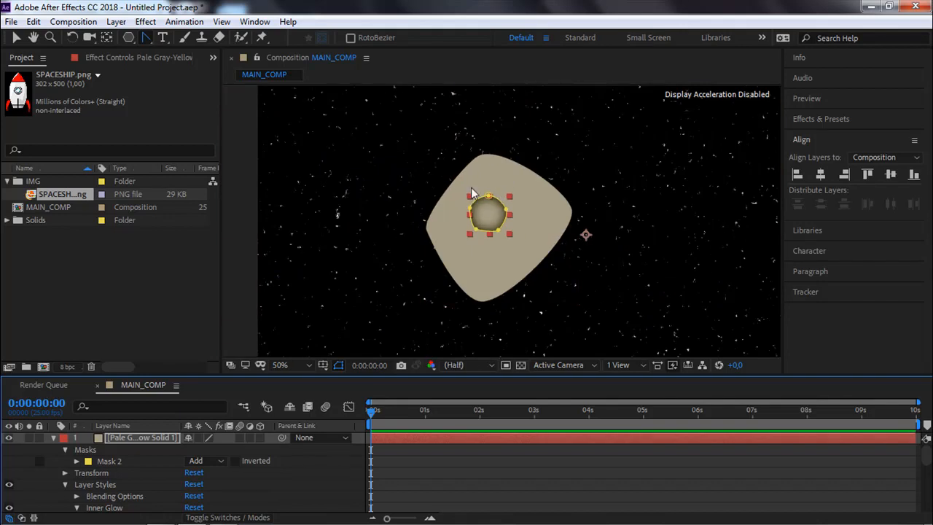
key(period)
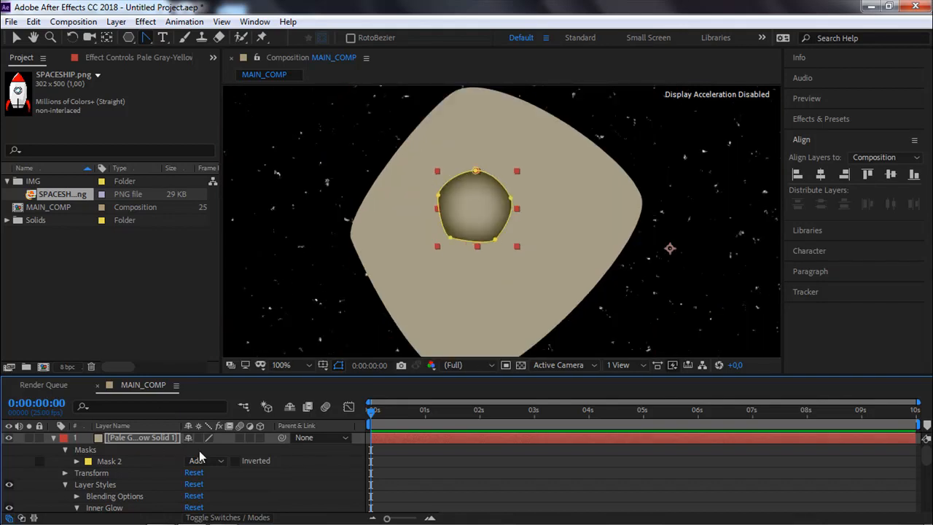
scroll(143, 483, down, 5)
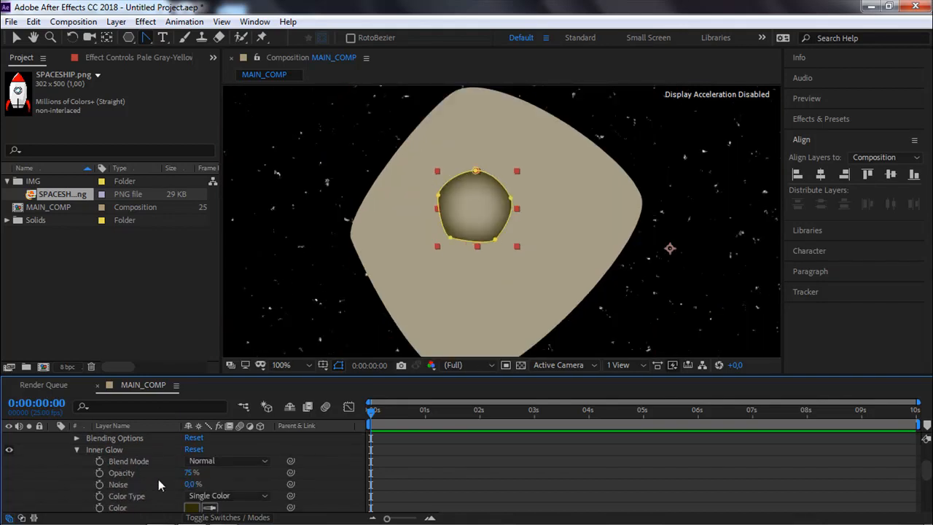
drag(187, 471, 161, 473)
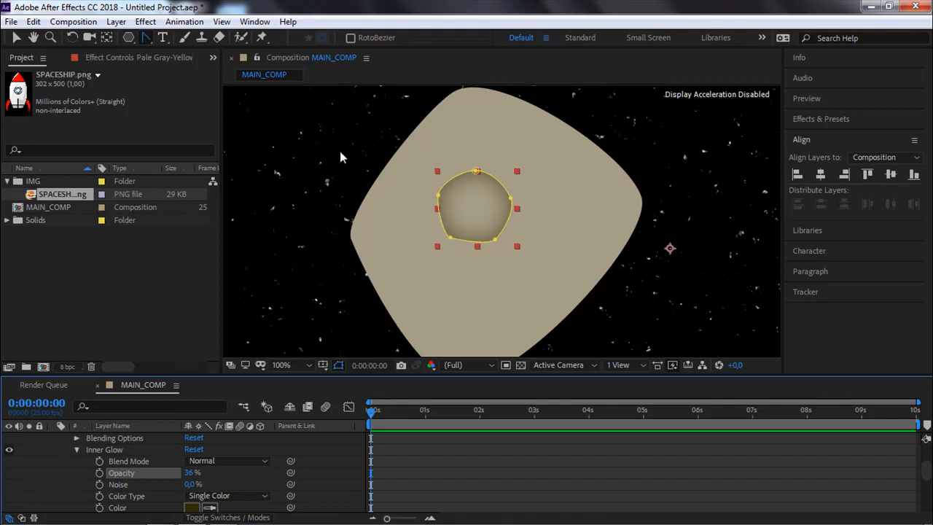
Activate the Selection tool, hide the mask paths and check how the crater looks on the whole asteroid.
click(16, 38)
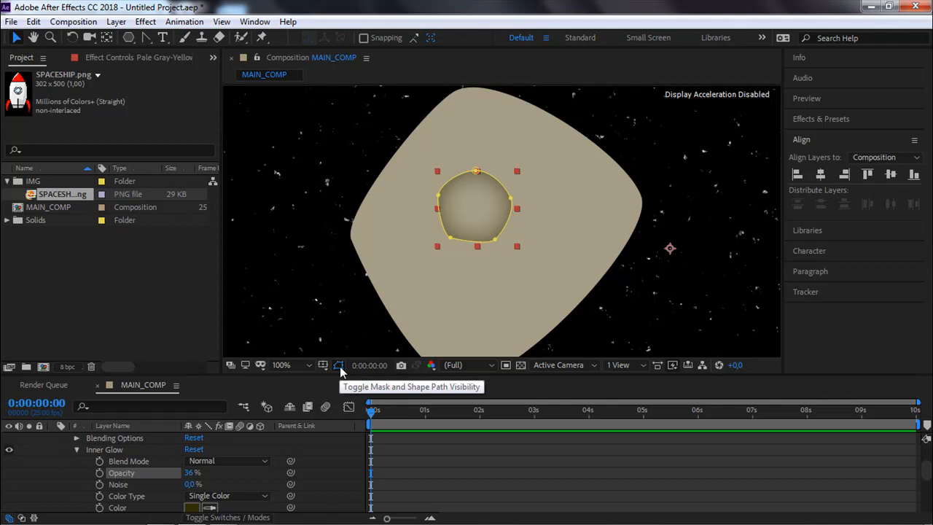
click(340, 365)
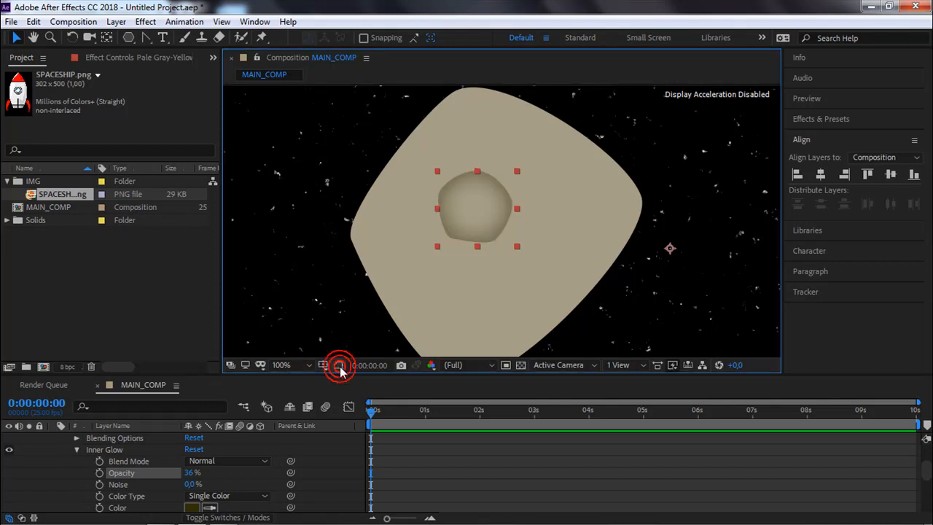
click(432, 263)
scroll(480, 225, down, 4)
scroll(480, 217, up, 2)
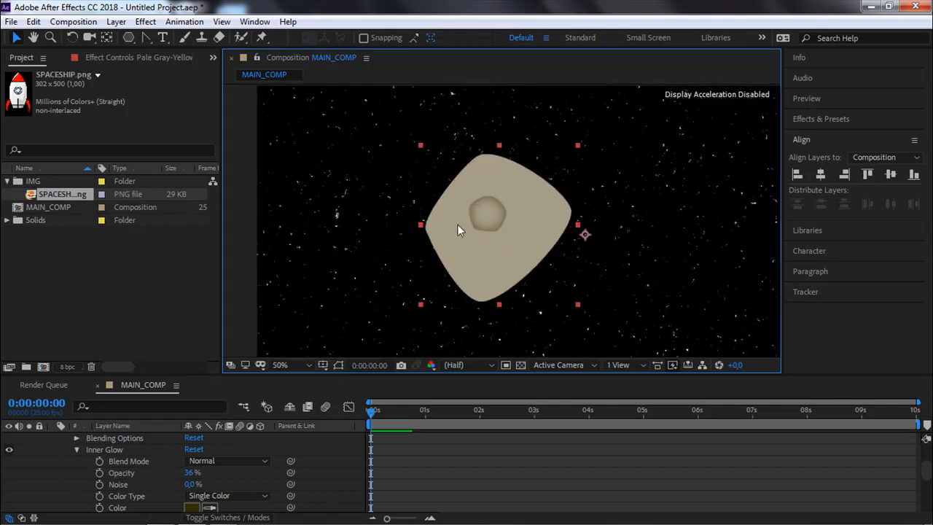
click(485, 227)
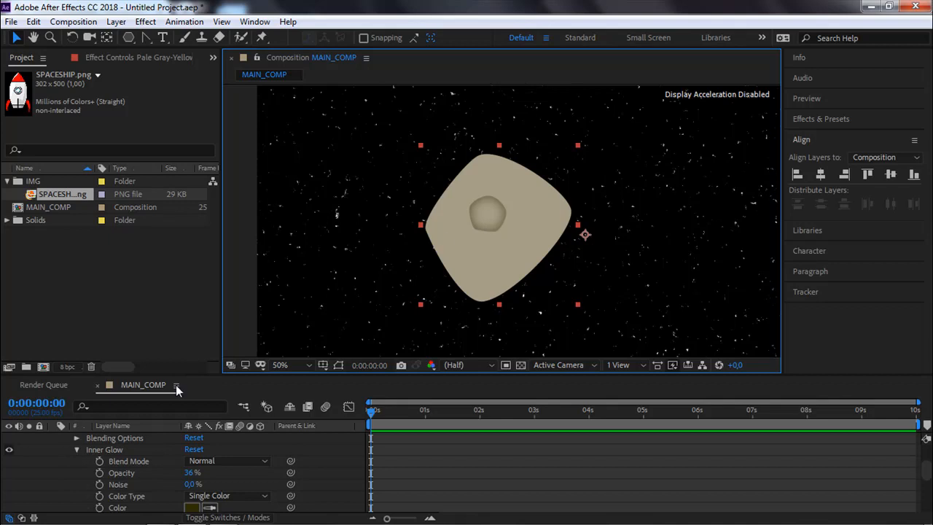
Duplicate Mask 2 on the crater solid and make the mask paths visible again.
scroll(110, 453, up, 2)
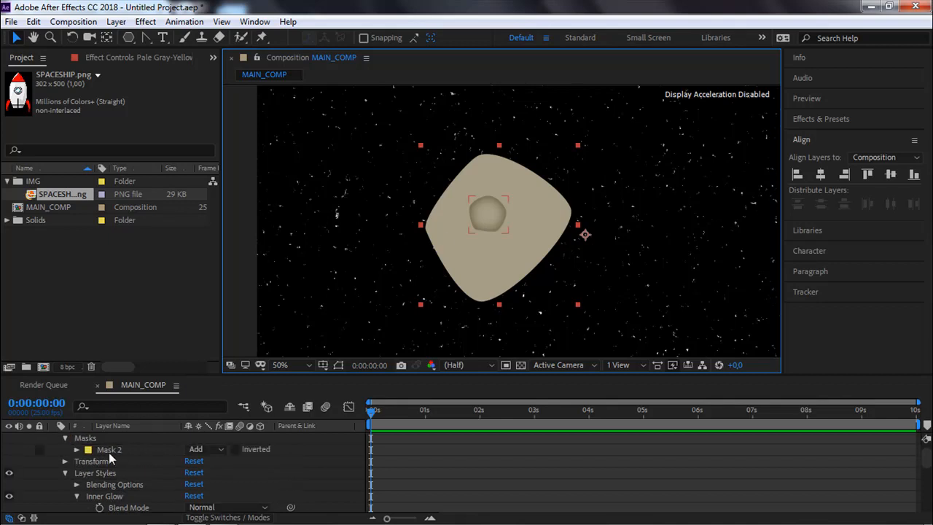
click(78, 496)
click(64, 473)
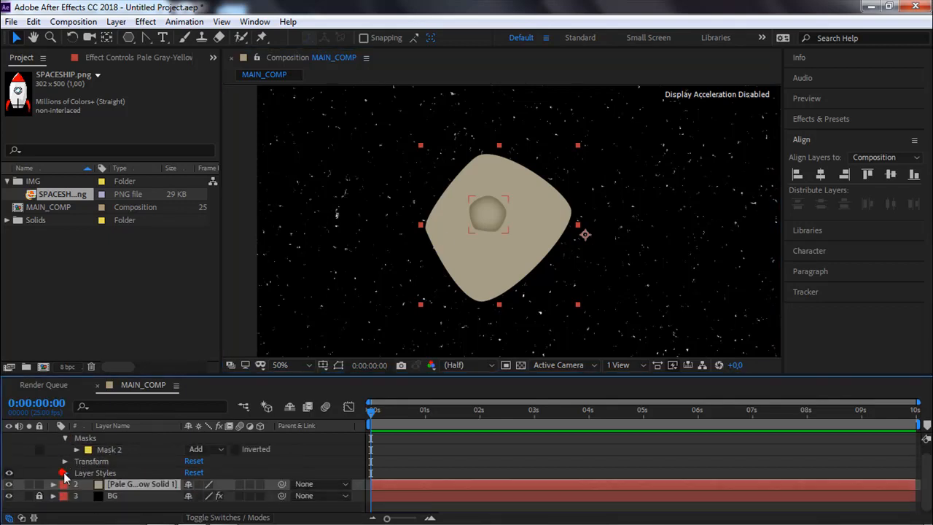
click(110, 461)
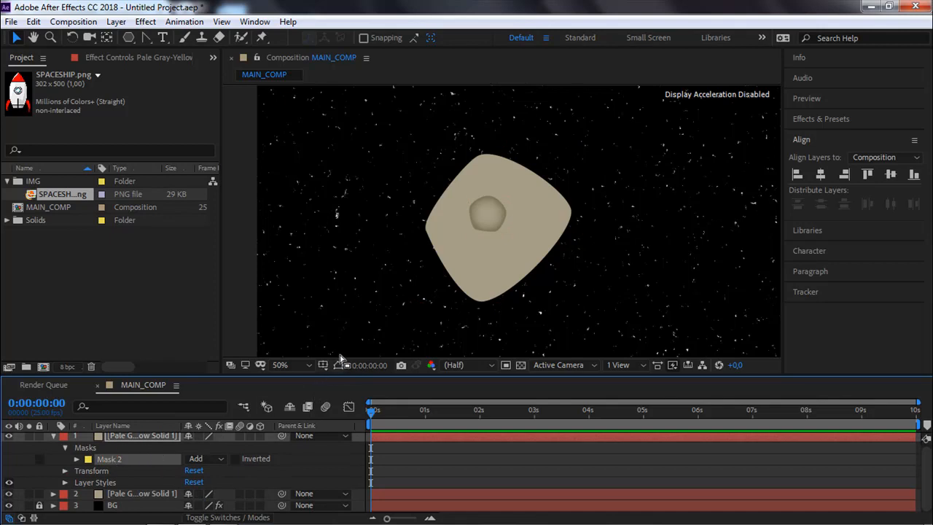
key(ctrl+d)
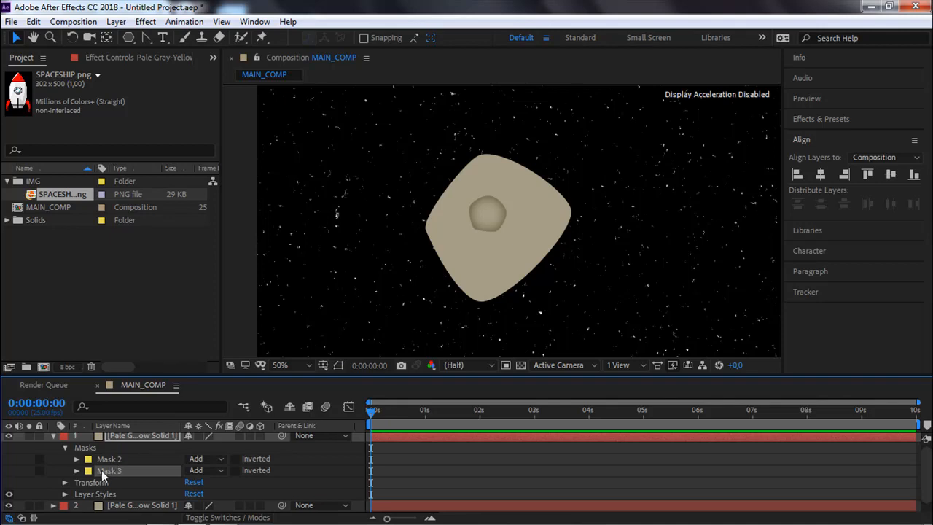
click(340, 366)
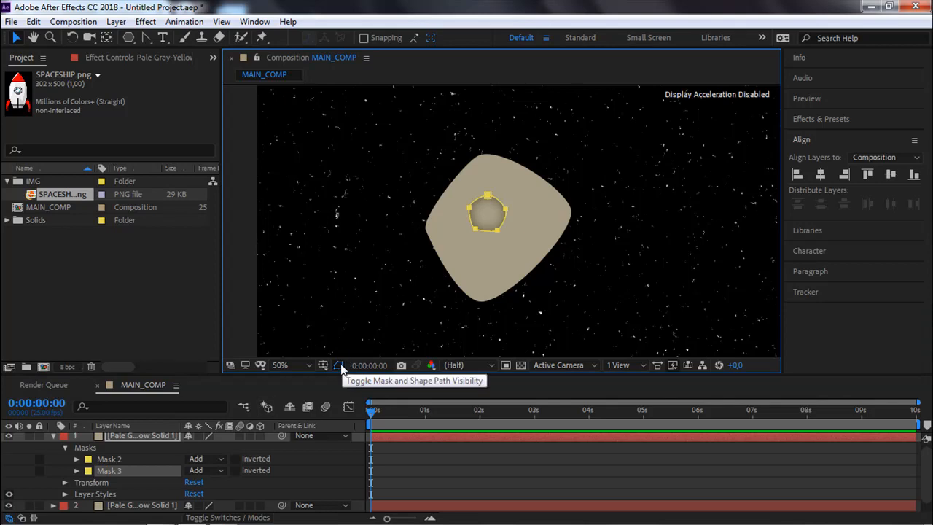
Move the duplicated crater mask to the asteroid's lower tip, shrinking and rotating it to look different from the original.
double_click(475, 231)
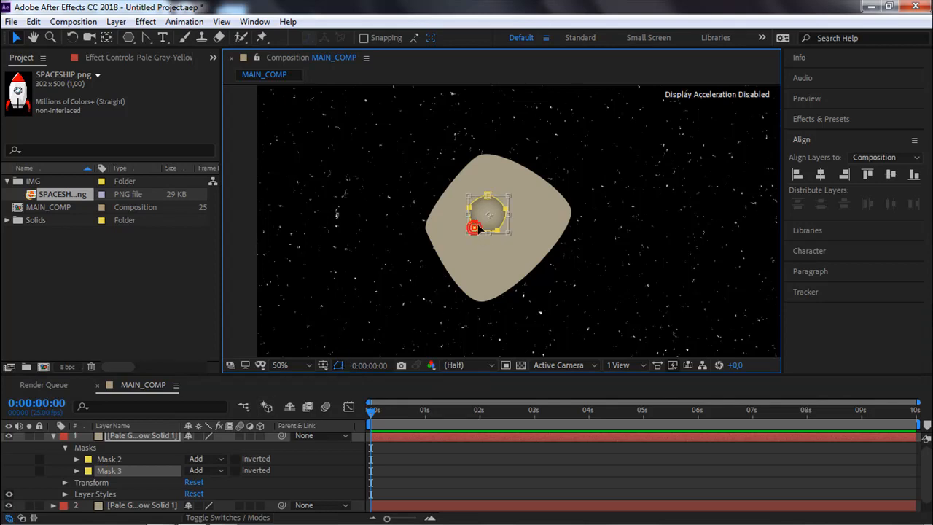
drag(475, 226, 471, 265)
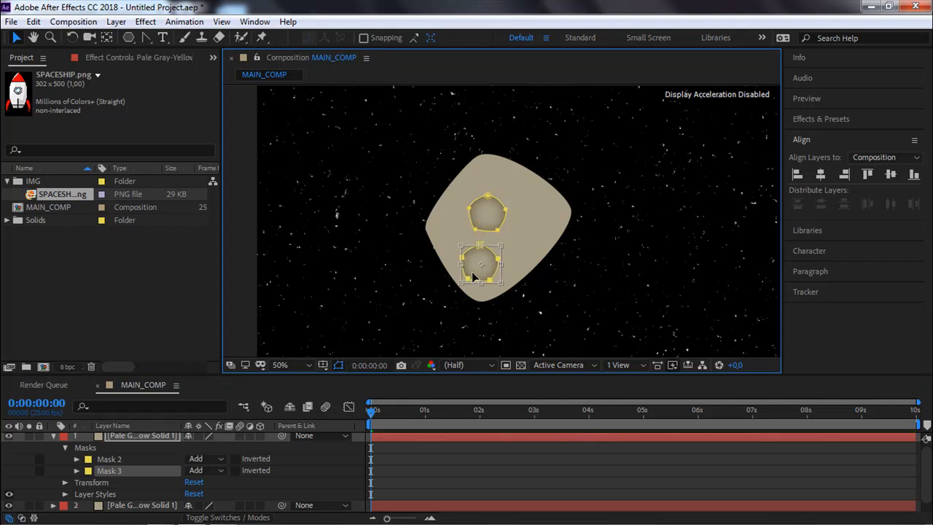
drag(500, 280, 448, 299)
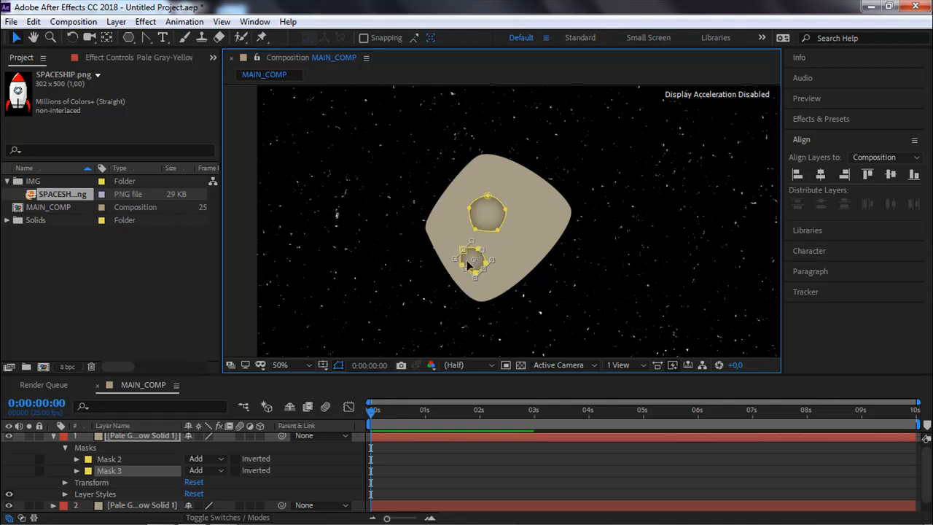
drag(463, 259, 473, 275)
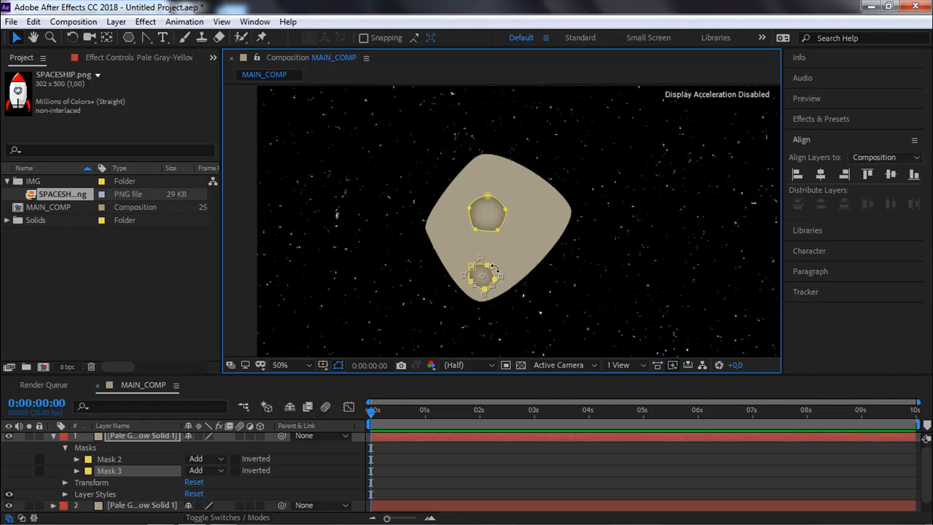
Duplicate Mask 2 again and place the copy to the right of the original crater.
click(117, 461)
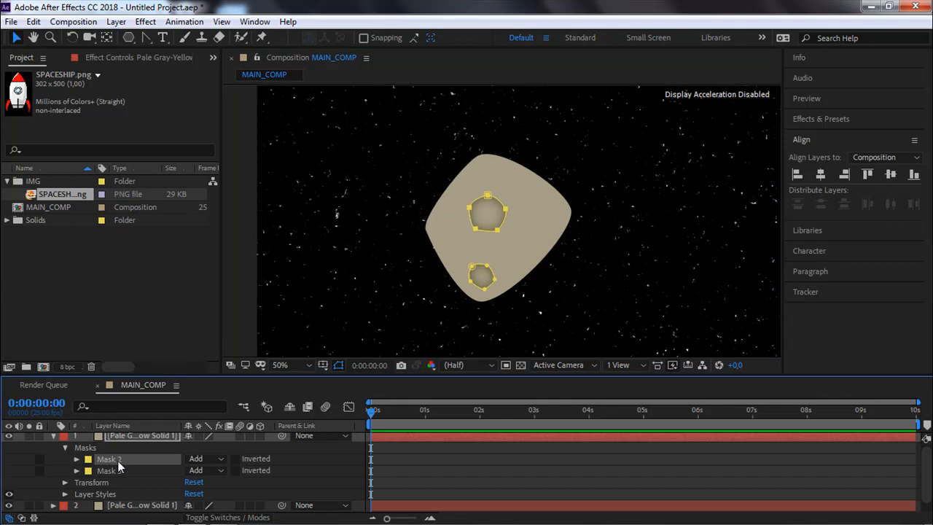
key(ctrl+d)
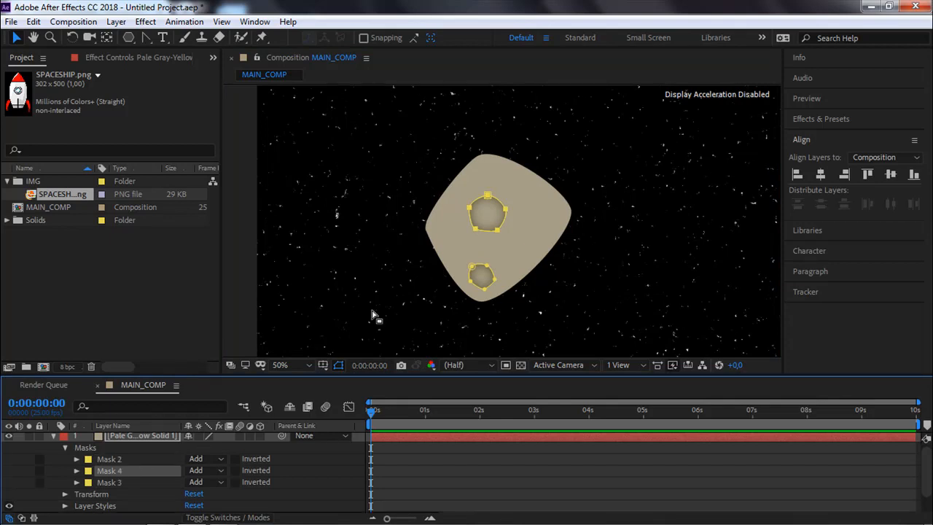
double_click(485, 198)
drag(490, 206, 527, 204)
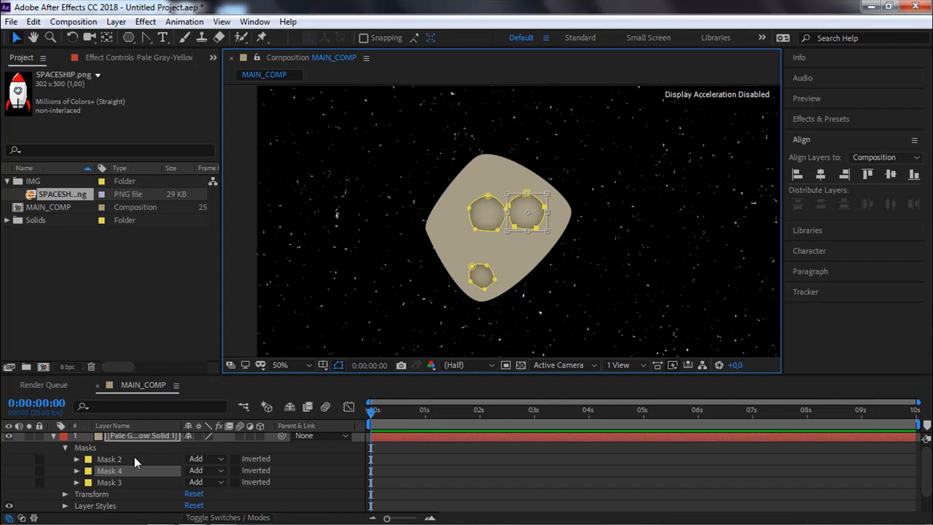
Move the original crater, Mask 2, to the asteroid's left edge and enlarge it.
click(111, 459)
double_click(486, 196)
drag(475, 213, 452, 225)
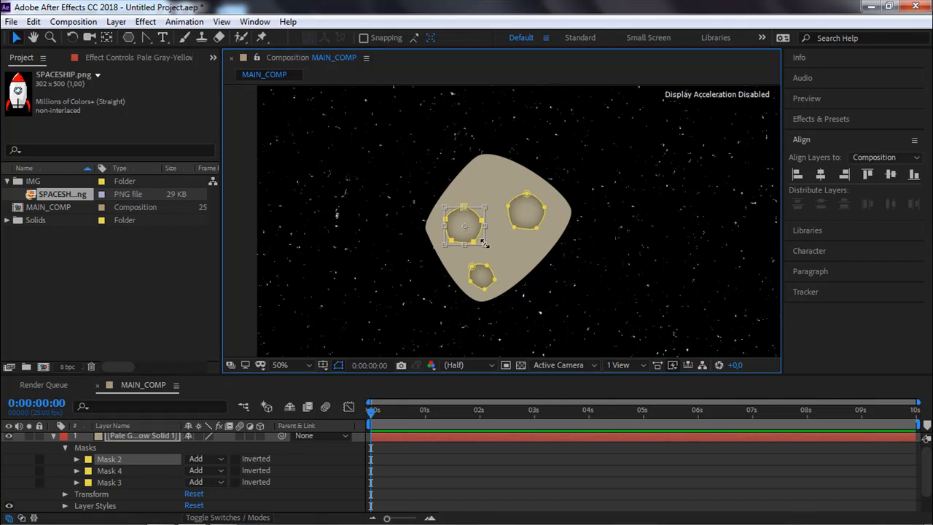
mouse_move(485, 244)
mouse_down()
mouse_move(502, 256)
mouse_move(475, 229)
mouse_up()
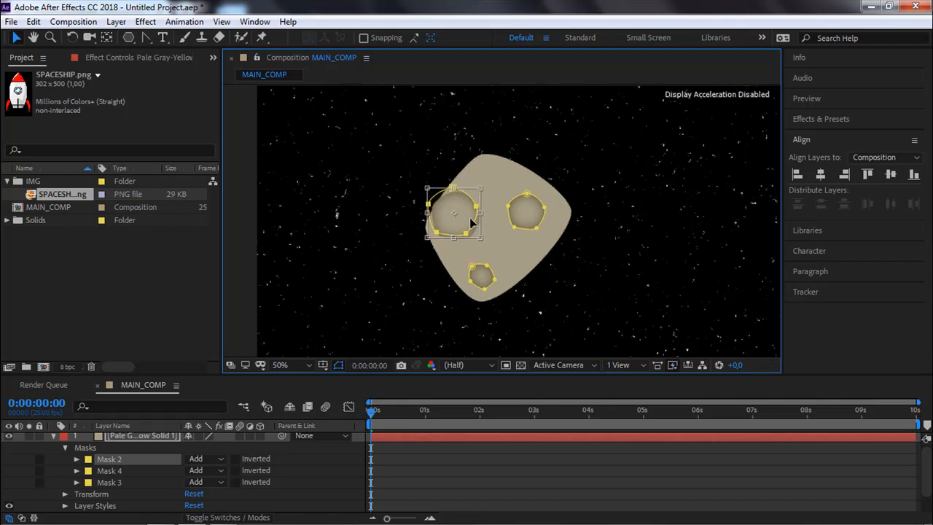
double_click(514, 216)
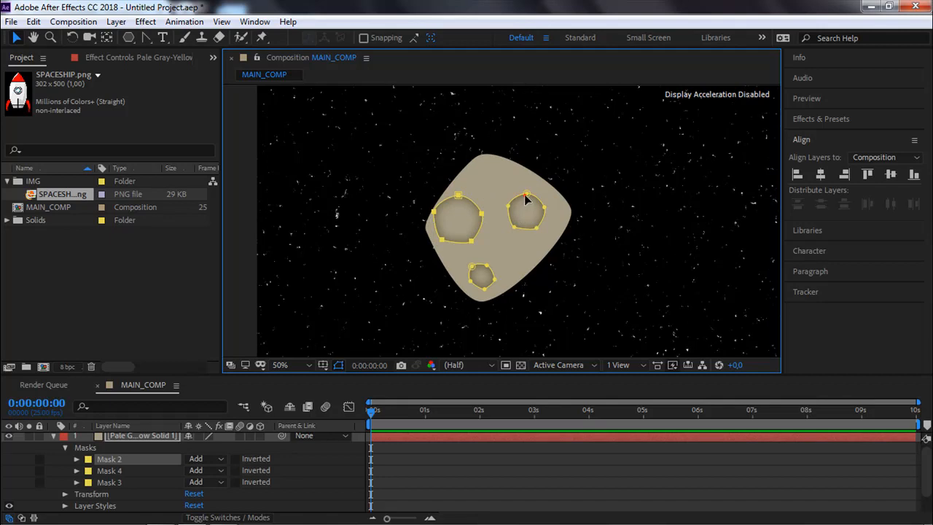
Scale down the asteroid's right crater, Mask 4, and apply the transformation.
double_click(527, 200)
drag(548, 230, 481, 248)
double_click(523, 239)
Reshape Mask 4 into an irregular crater by lowering its top vertex and pulling its left and right vertices outward.
scroll(526, 240, up, 2)
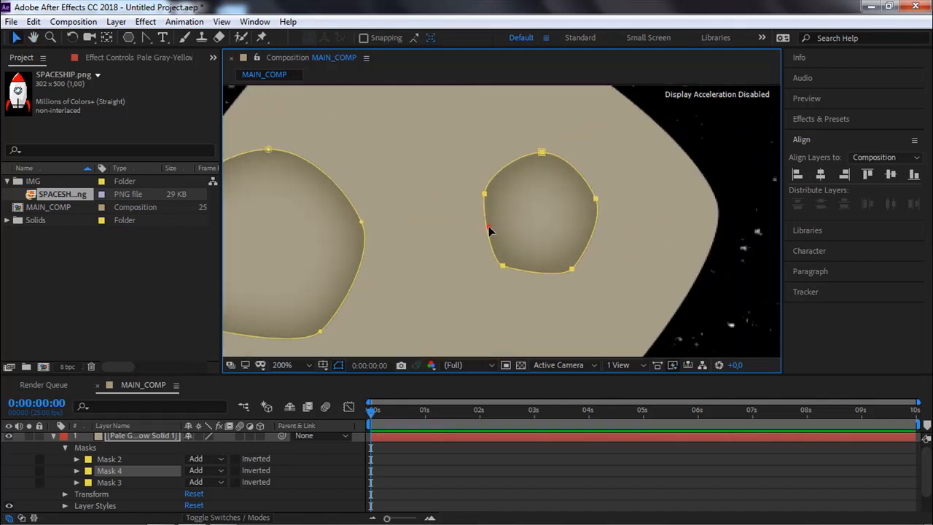
click(476, 187)
drag(485, 224, 476, 196)
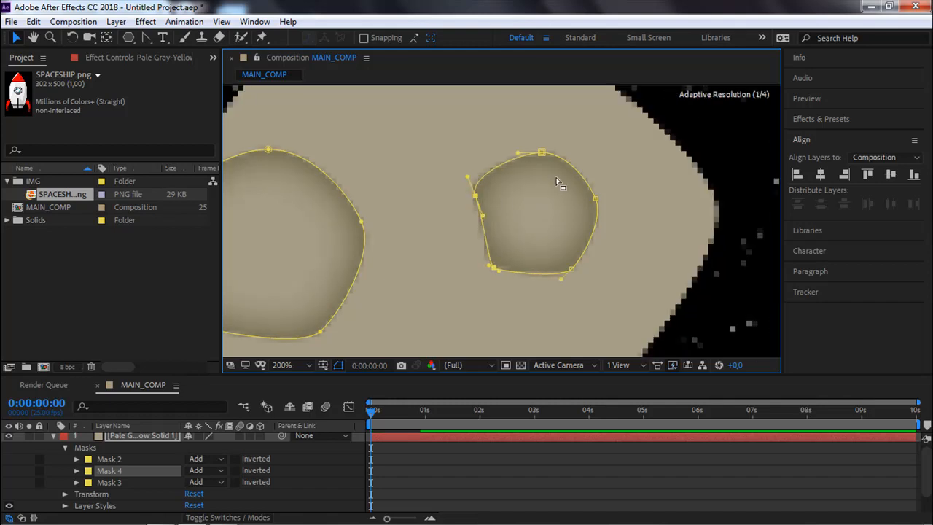
drag(542, 162, 542, 168)
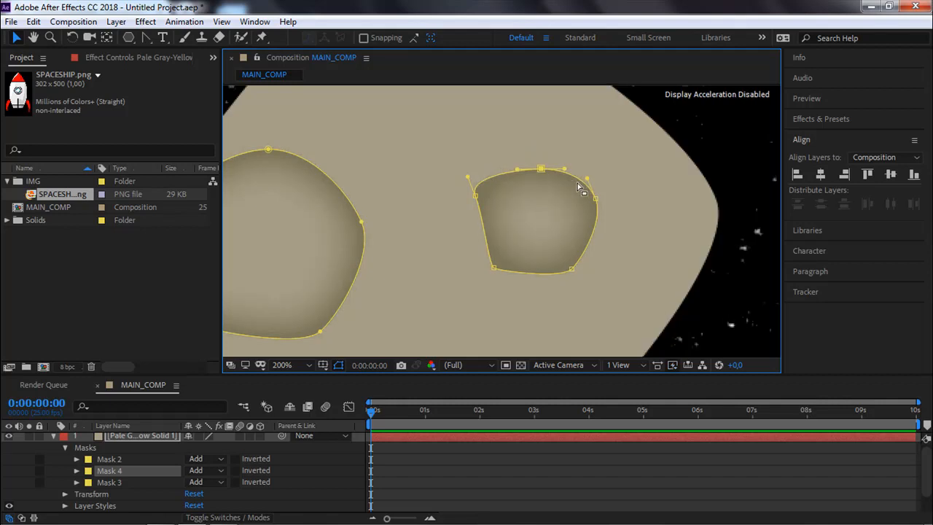
click(596, 196)
drag(605, 187, 612, 180)
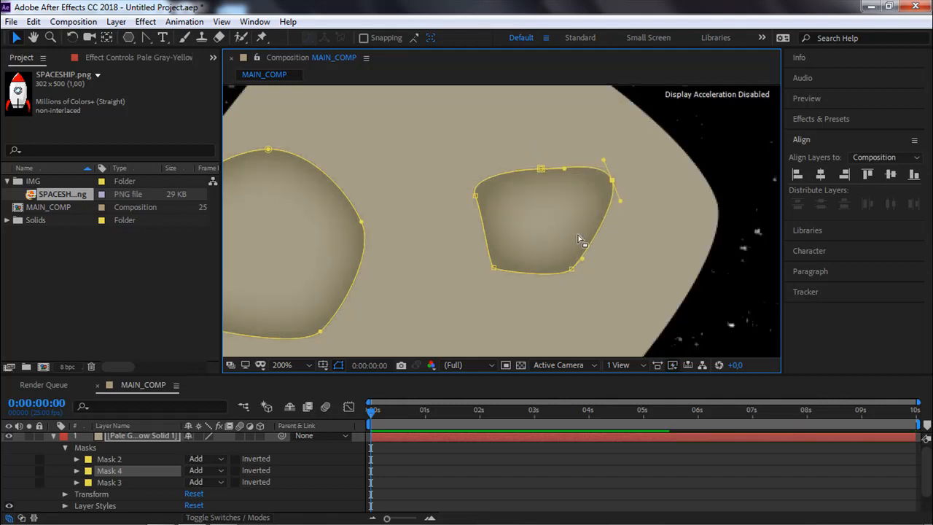
scroll(579, 238, down, 1)
drag(522, 195, 521, 199)
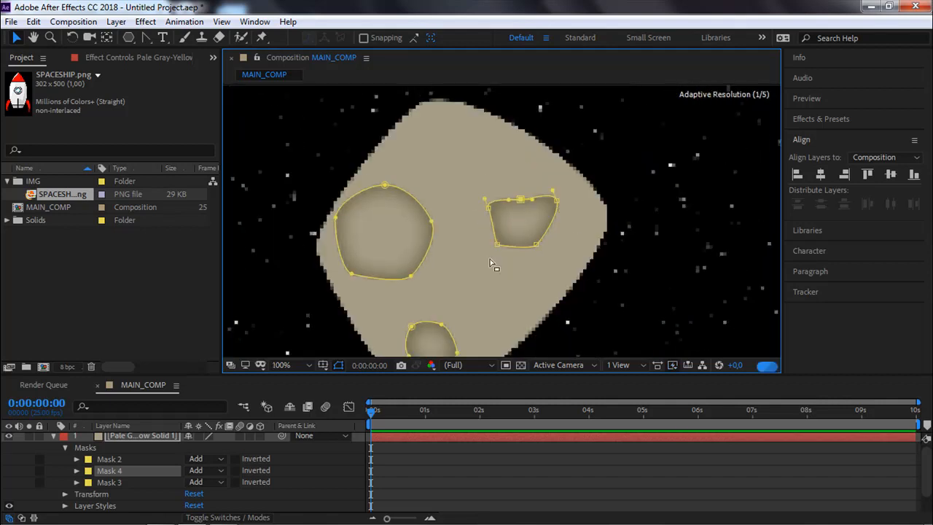
Reshape the lower crater, Mask 3, by moving its upper and right vertices outward into a rounder, larger outline.
scroll(491, 253, down, 2)
click(448, 259)
drag(454, 255, 462, 245)
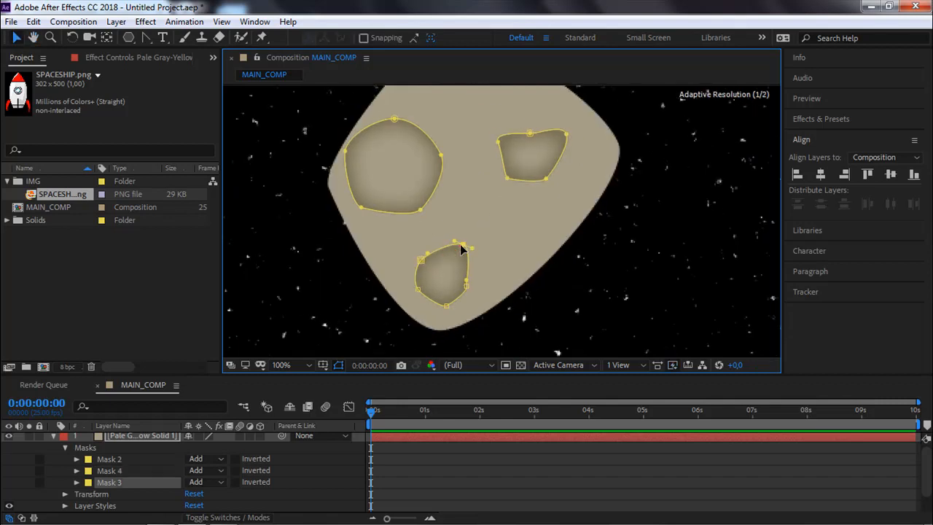
click(466, 278)
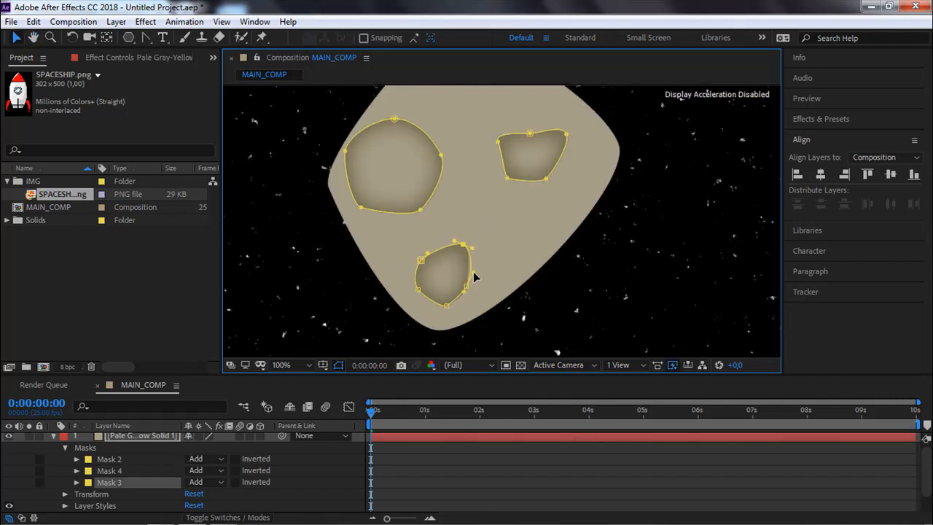
drag(464, 286, 477, 286)
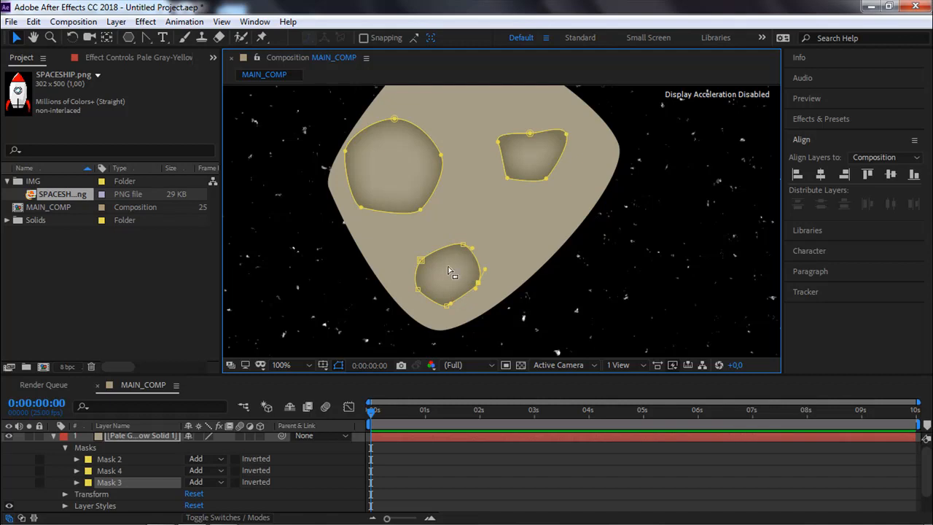
drag(421, 259, 429, 249)
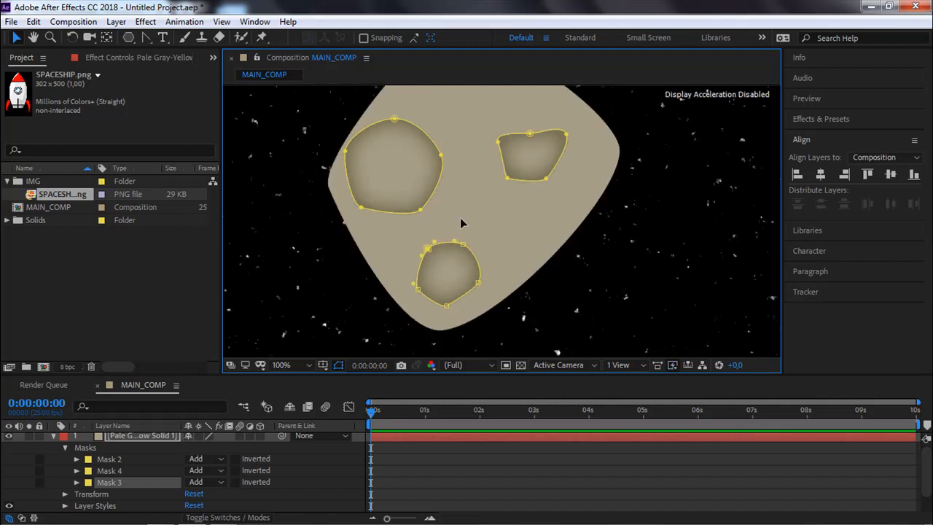
Duplicate the large left crater, Mask 2, and move the copy to the upper part of the asteroid.
scroll(461, 217, down, 3)
scroll(436, 237, up, 1)
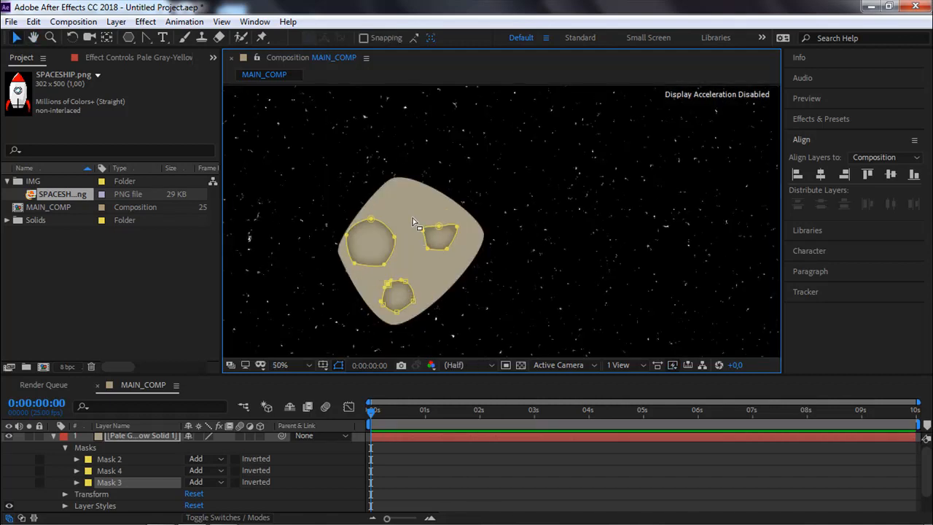
click(387, 263)
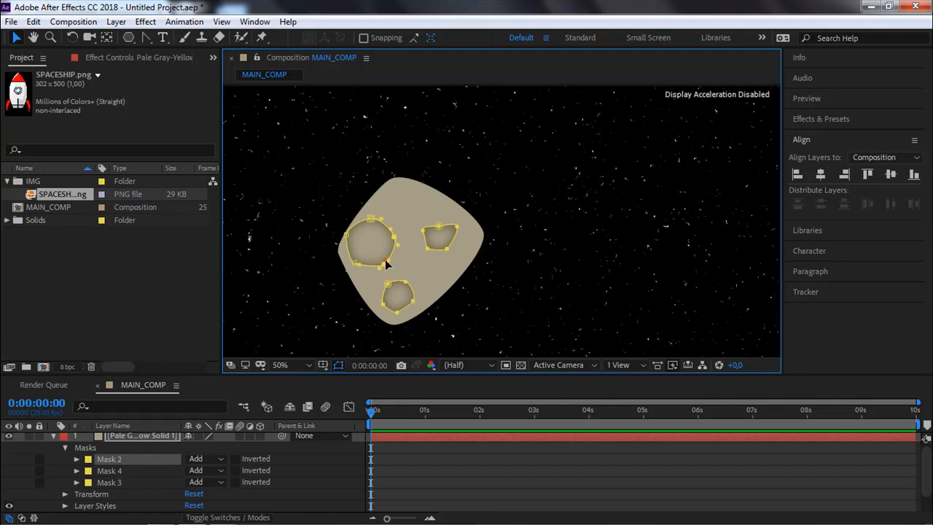
double_click(385, 264)
scroll(354, 258, up, 2)
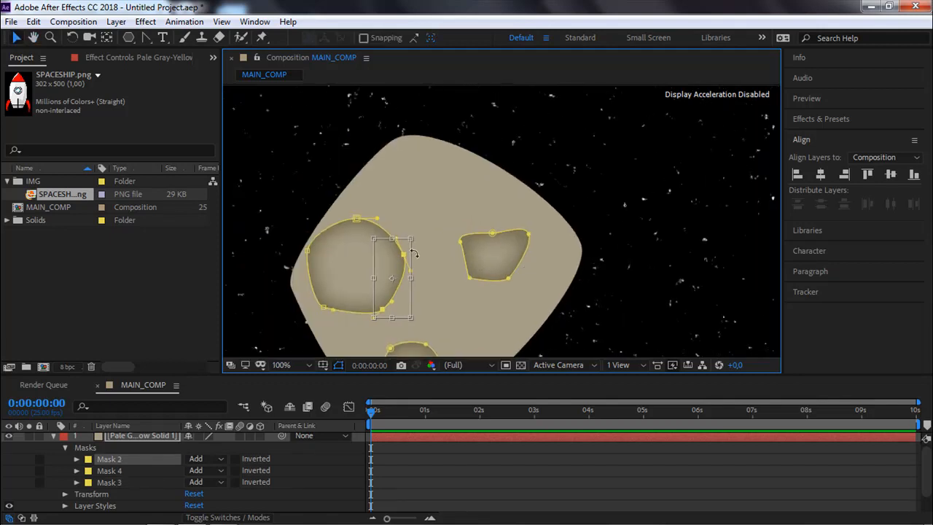
double_click(357, 221)
double_click(355, 220)
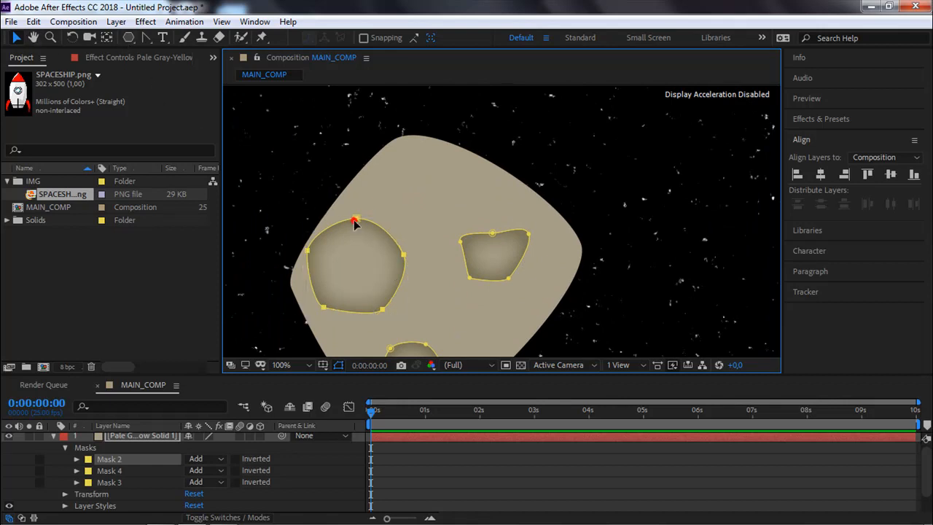
click(355, 221)
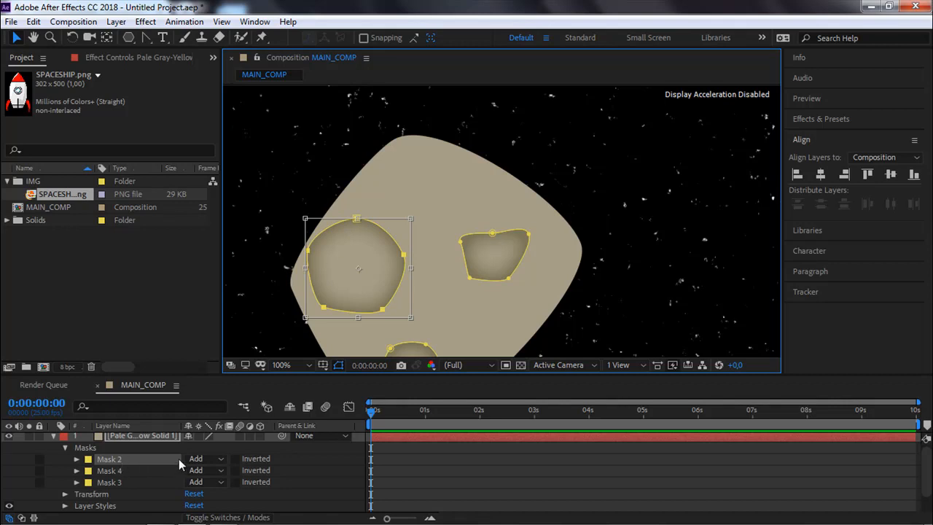
key(ctrl+d)
drag(357, 218, 427, 155)
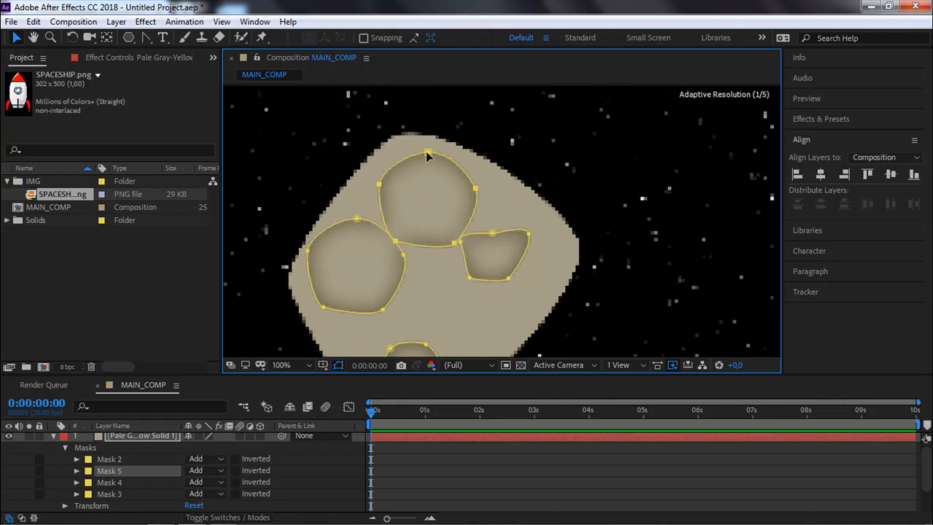
Scale down and rotate the copied crater into a small one near the asteroid's top corner, and apply the transformation.
double_click(453, 243)
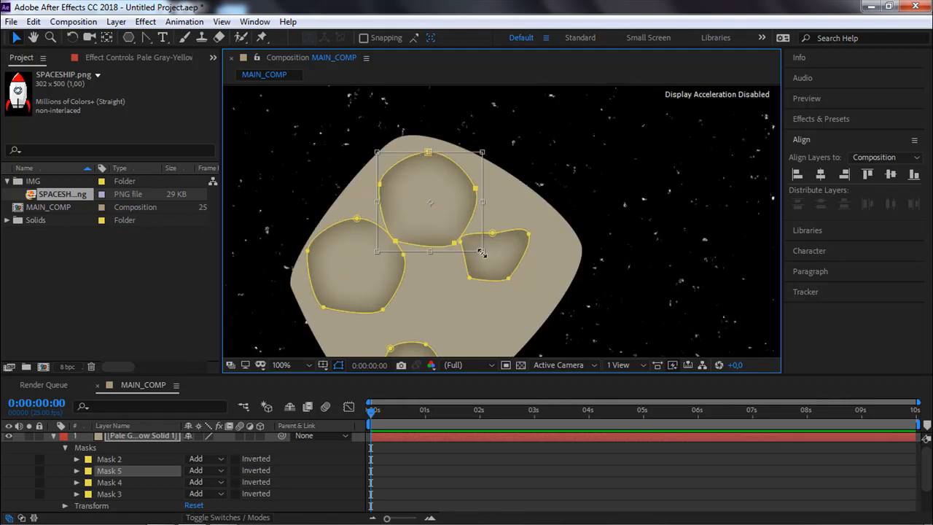
drag(482, 252, 438, 190)
key(Return)
key(comma)
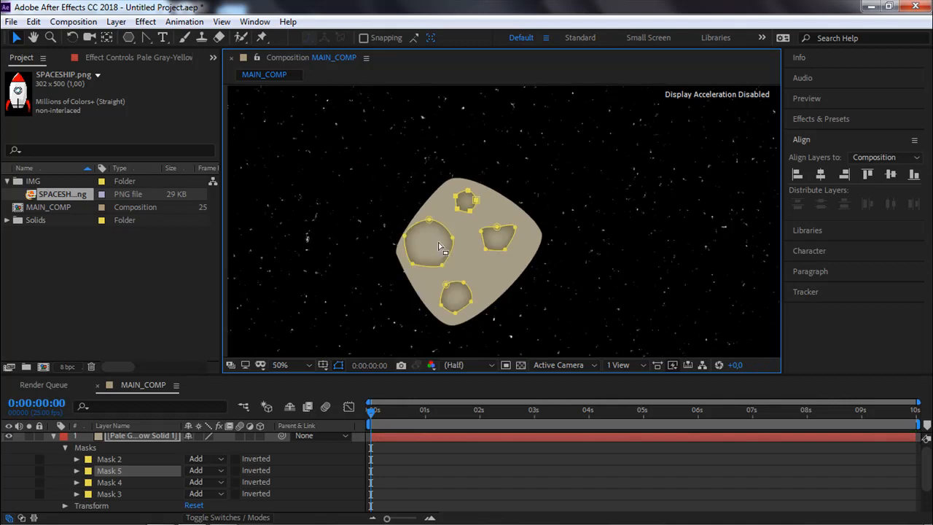
Duplicate the lower crater, Mask 3, and place the copy beneath the irregular right crater, scaled down to a smaller size.
key(period)
drag(455, 271, 443, 220)
key(v)
double_click(412, 287)
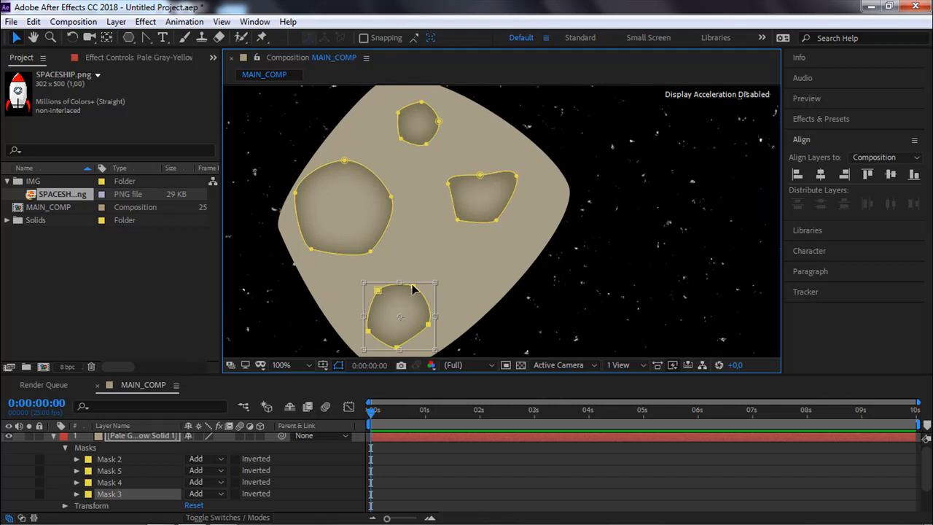
key(ctrl+d)
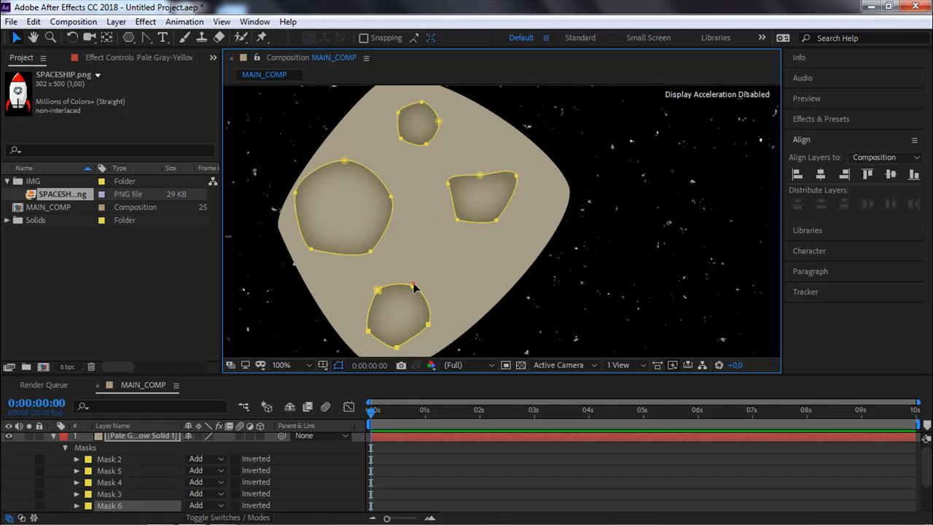
double_click(410, 294)
drag(438, 294, 473, 260)
click(500, 299)
drag(499, 299, 490, 290)
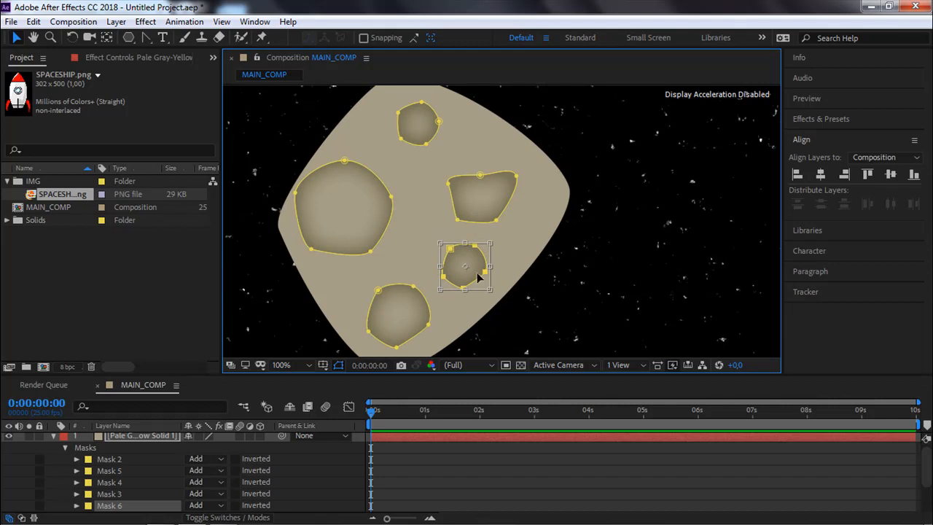
double_click(454, 253)
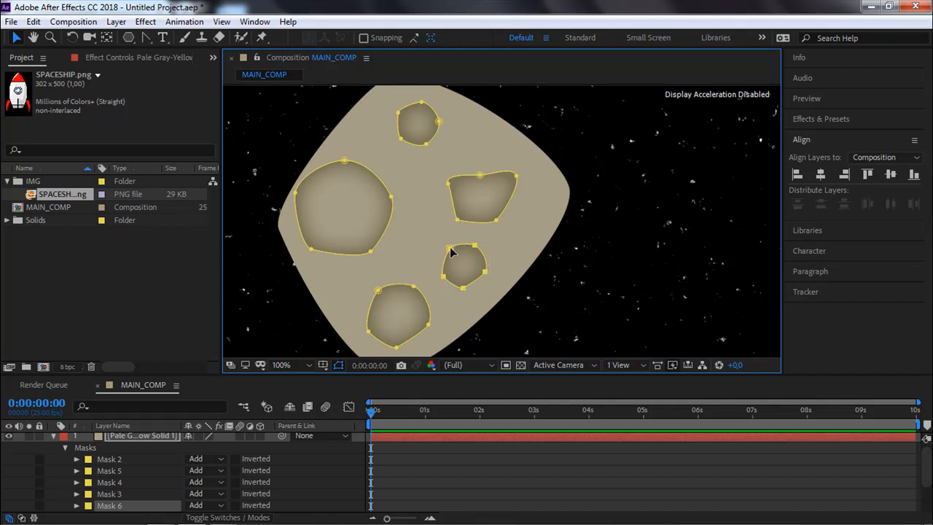
Reshape the new small crater, Mask 6, by pulling its upper-left and lower-left vertices outward.
mouse_move(442, 238)
mouse_down()
mouse_move(456, 256)
mouse_move(440, 245)
mouse_up()
click(452, 249)
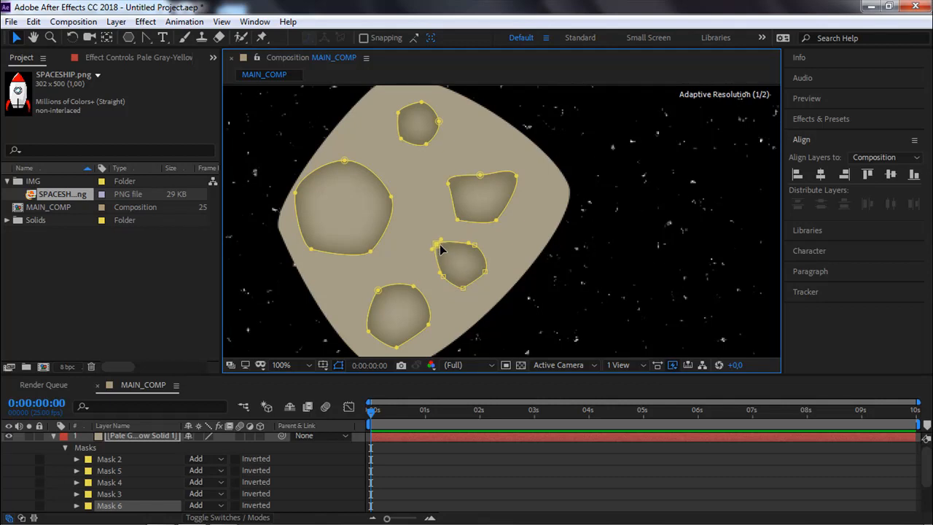
drag(438, 280, 435, 282)
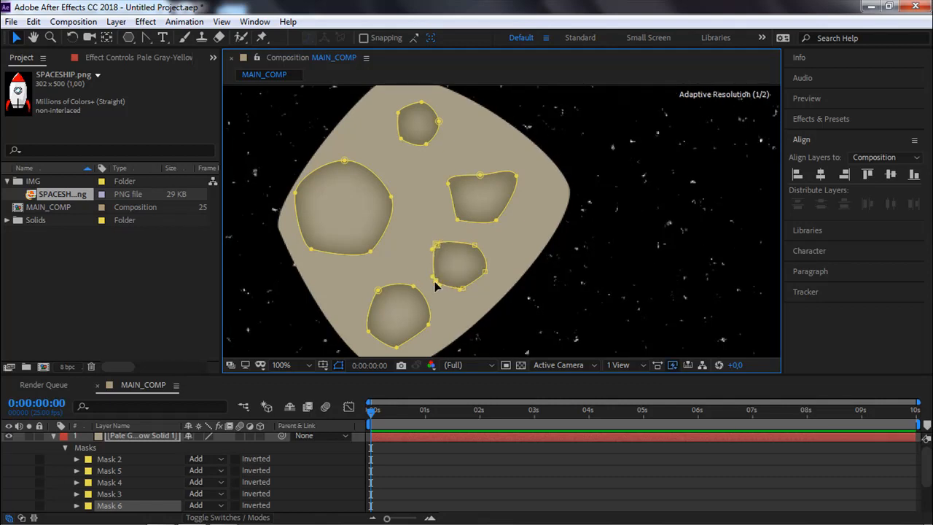
Reshape the top crater, Mask 5, by pulling its two lower vertices outward, and deselect the layer.
drag(424, 144, 394, 142)
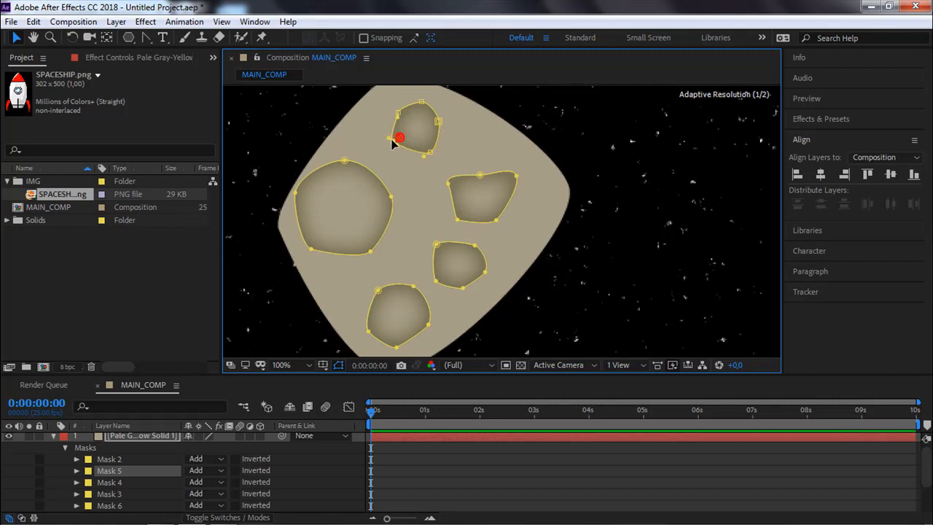
click(435, 216)
key(comma)
click(346, 290)
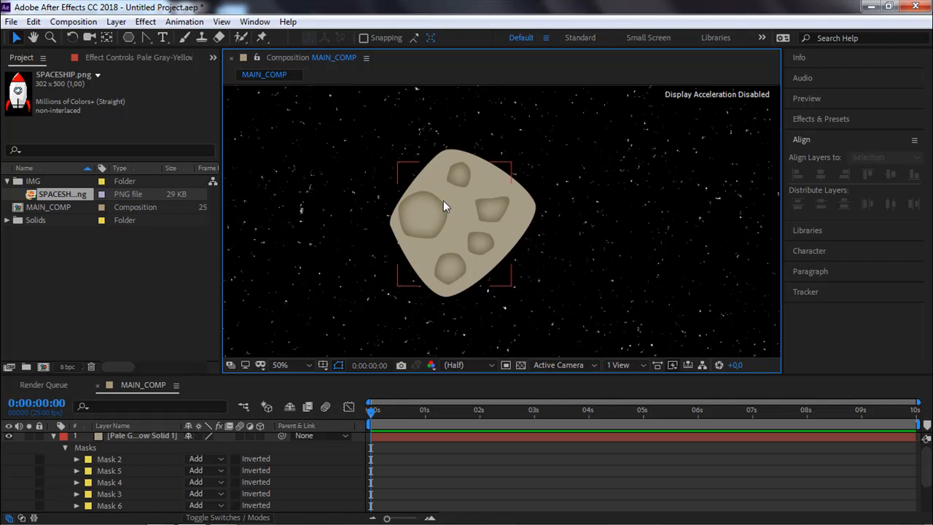
Center the crater layer's anchor point in its content and parent the layer to the asteroid body layer.
click(52, 436)
click(128, 440)
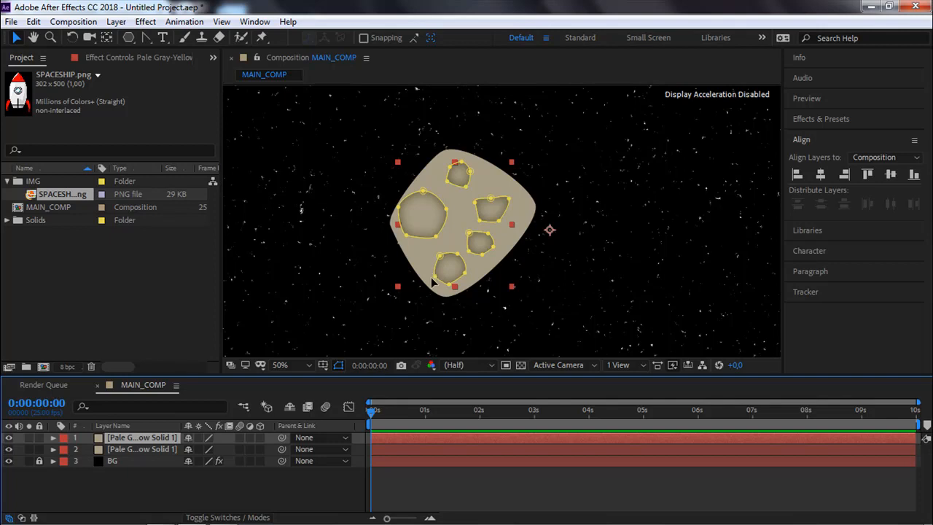
right_click(458, 217)
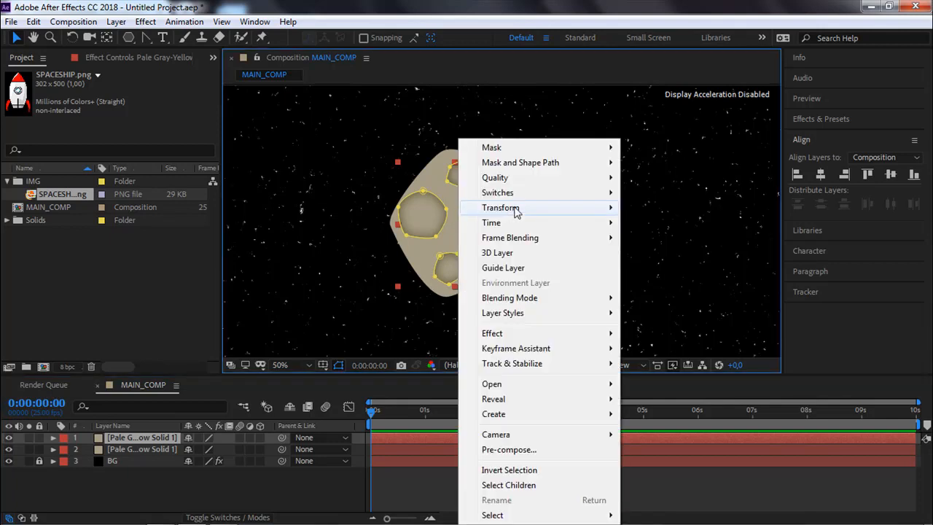
mouse_move(516, 211)
click(656, 365)
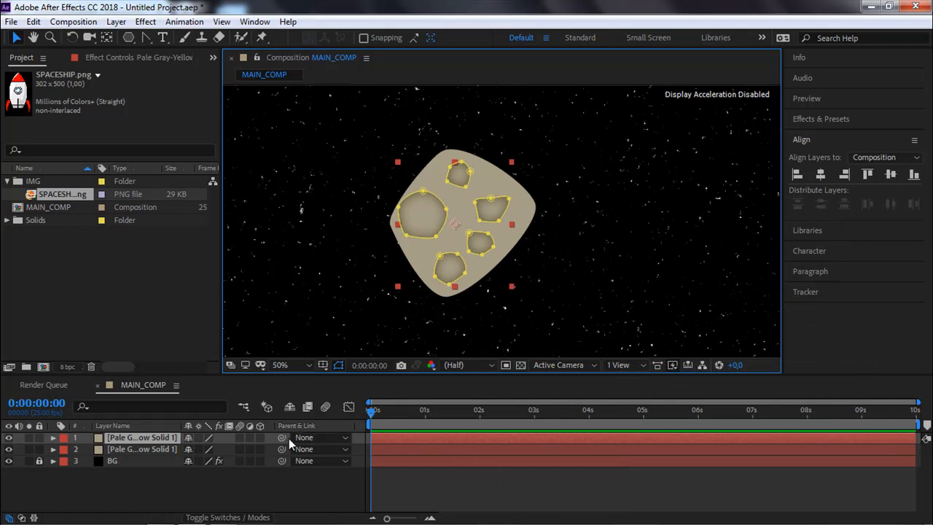
drag(282, 438, 150, 452)
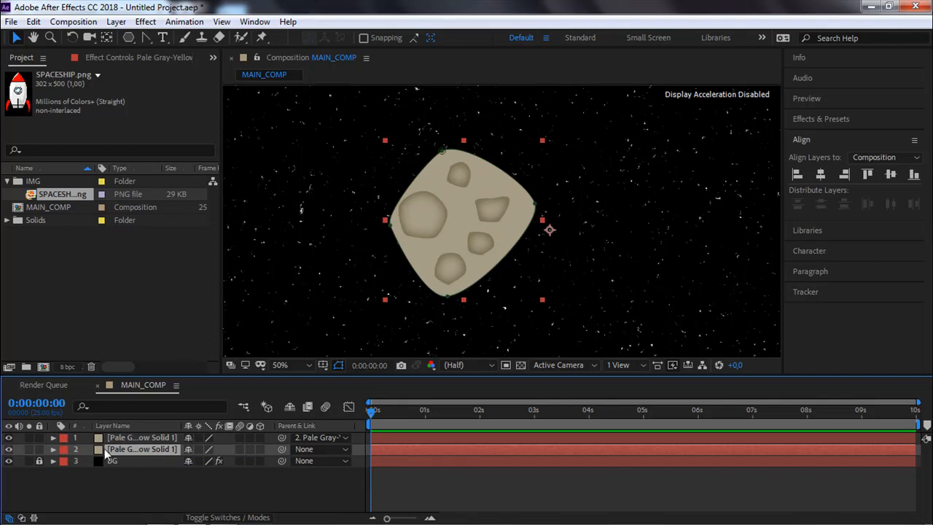
Center the asteroid body layer's anchor point in its layer content.
right_click(454, 229)
mouse_move(507, 208)
click(672, 363)
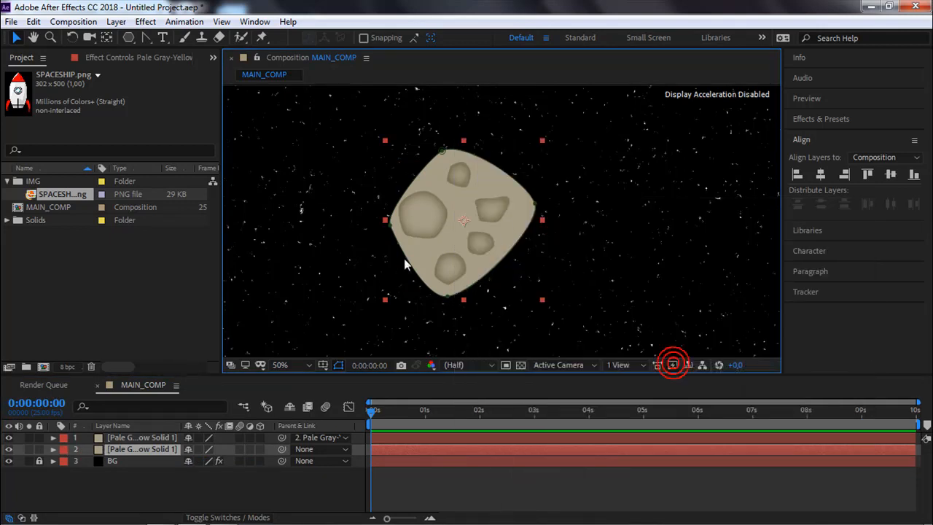
Pre-compose the crater and asteroid body layers into a new composition named ROCK_01, moving all attributes into it.
shift+click(139, 439)
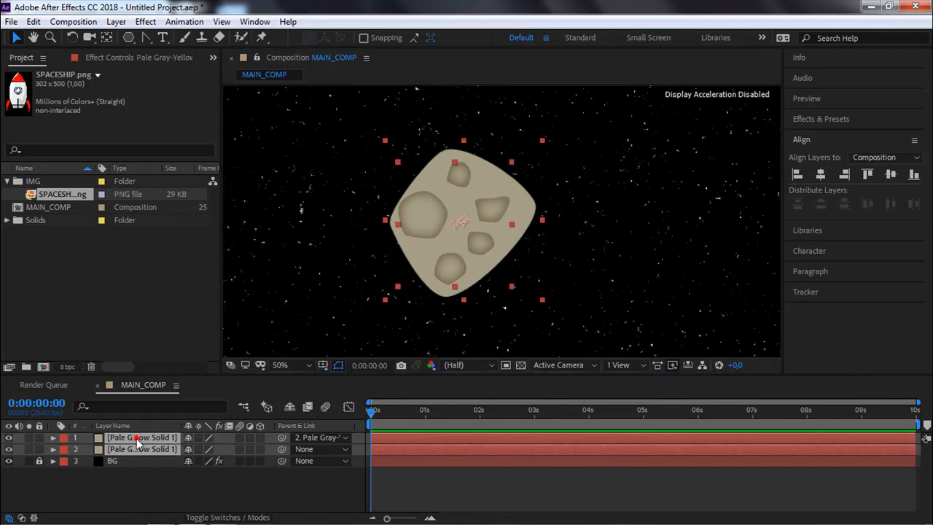
key(ctrl+shift+c)
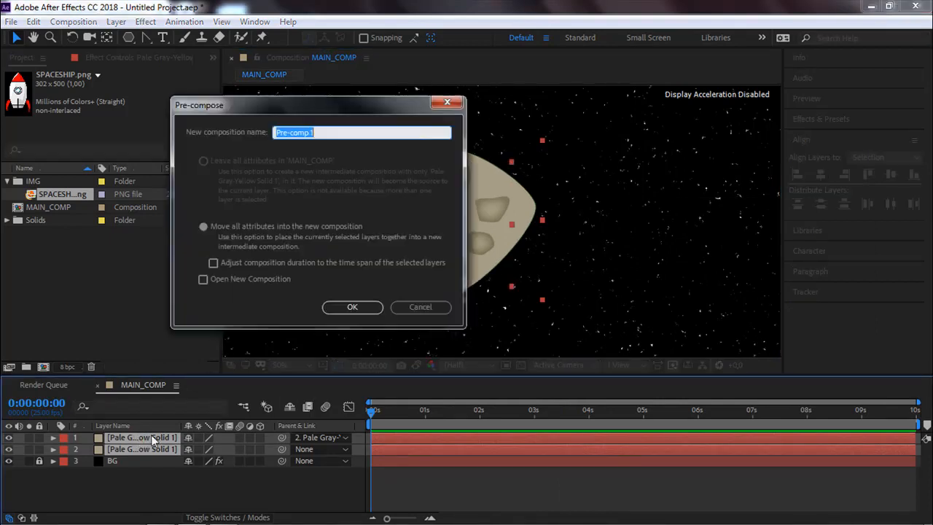
text(ROCK_01)
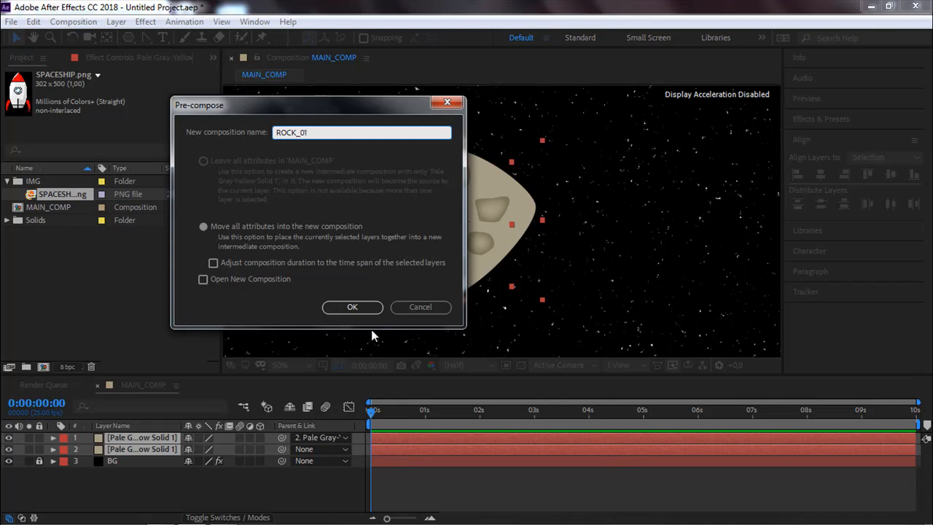
click(359, 307)
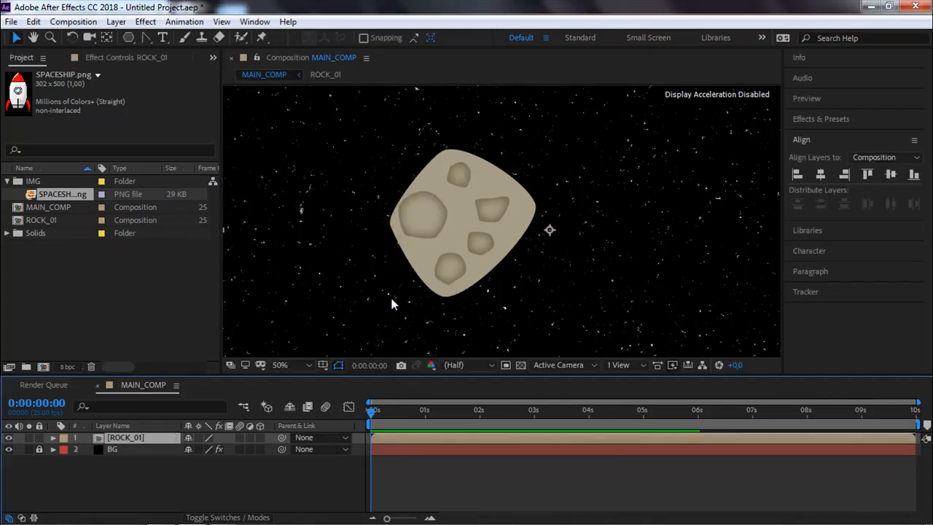
Open the ROCK_01 composition and draw a region of interest around the asteroid.
double_click(139, 437)
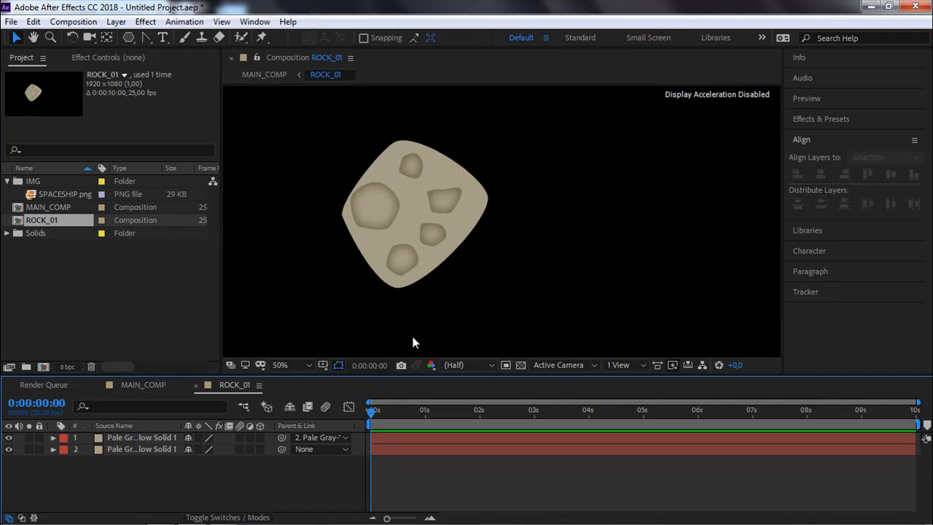
click(505, 367)
drag(329, 115, 501, 307)
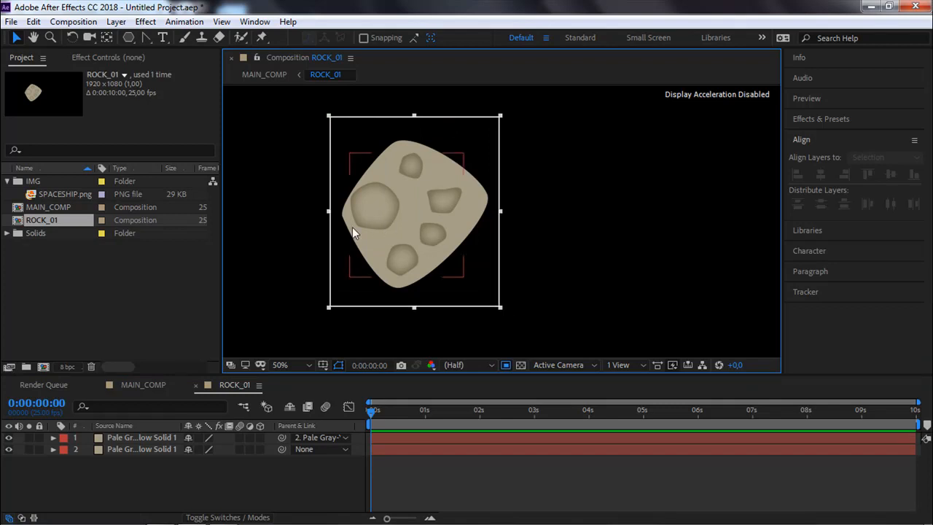
Extend all four edges of the region of interest outward to leave an even margin around the asteroid.
drag(329, 211, 323, 211)
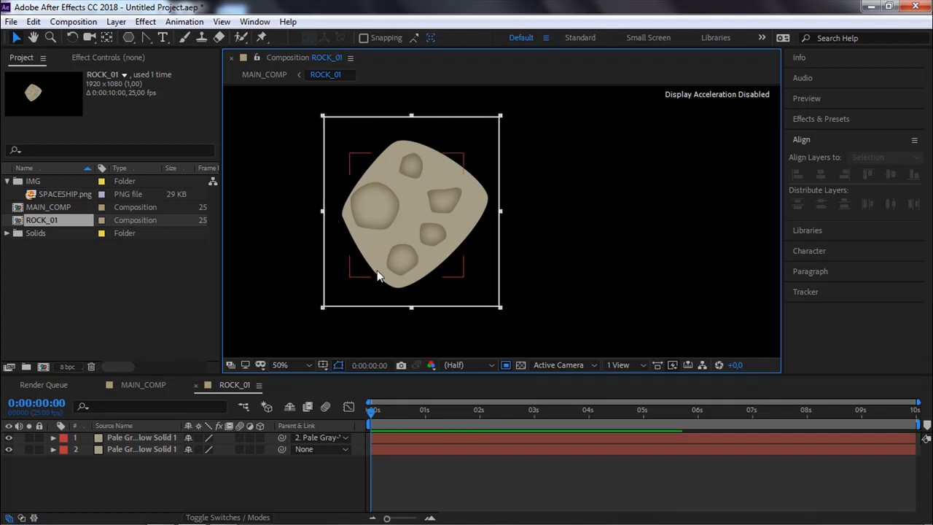
drag(412, 307, 412, 312)
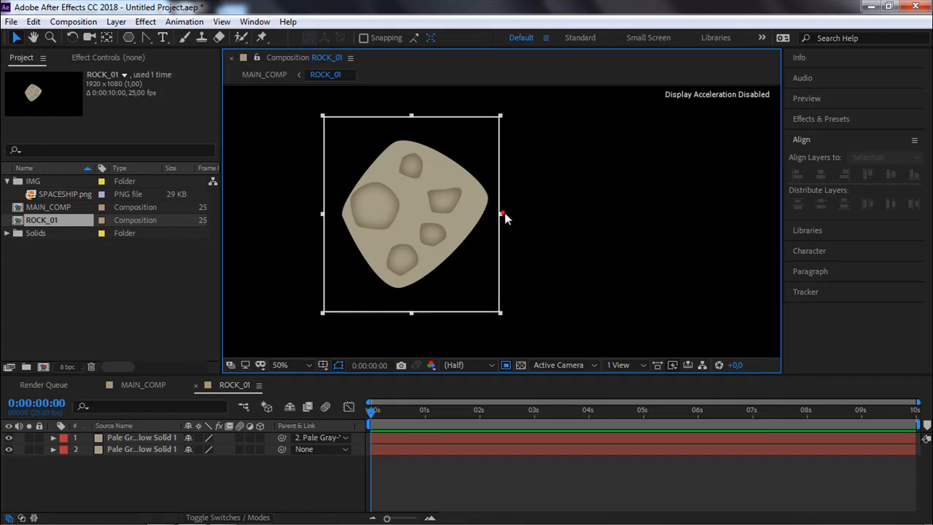
drag(500, 213, 506, 212)
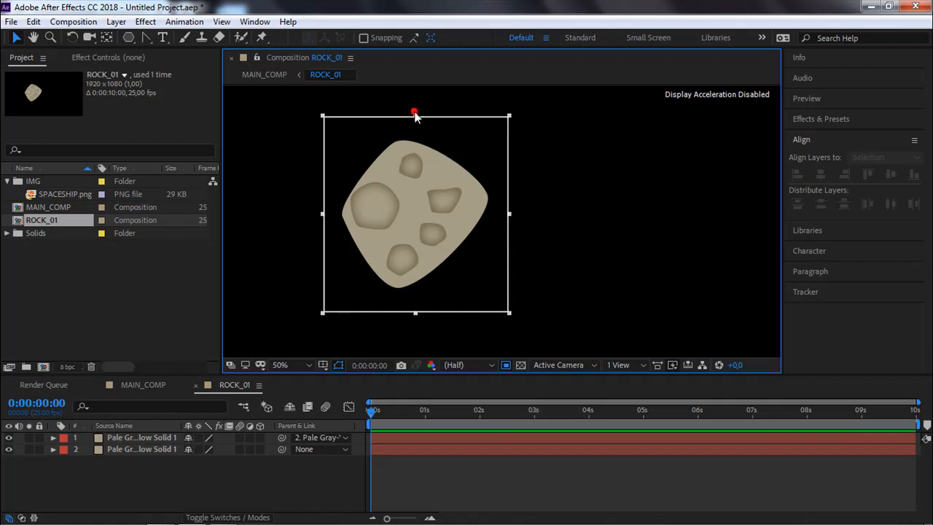
drag(414, 116, 415, 110)
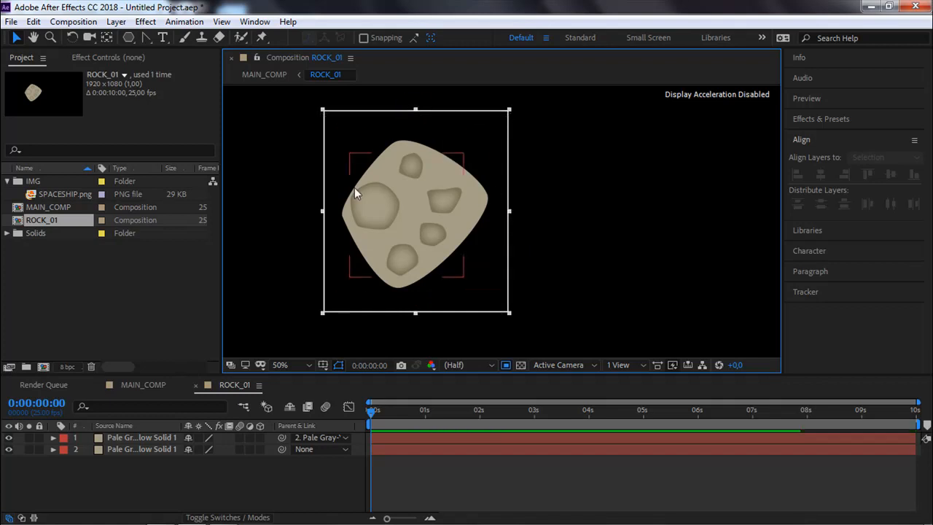
drag(323, 211, 311, 211)
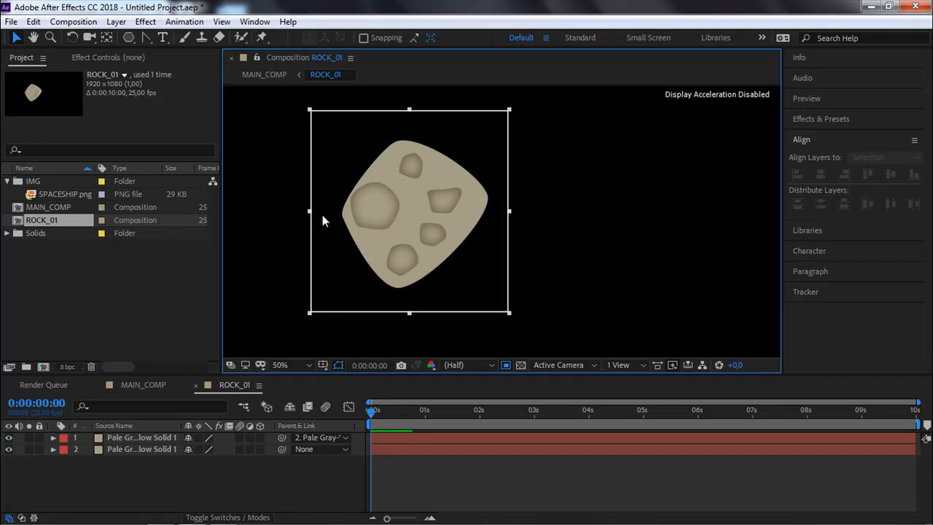
drag(410, 314, 410, 324)
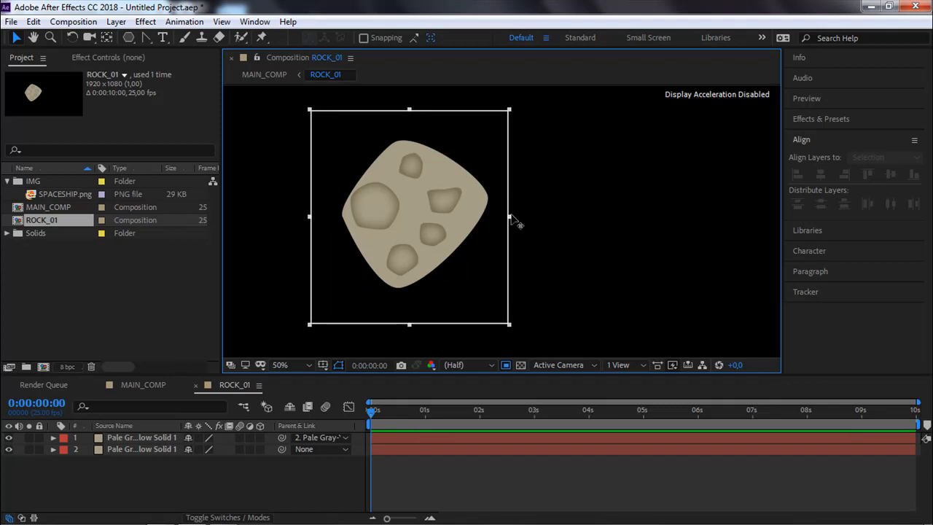
drag(512, 218, 521, 216)
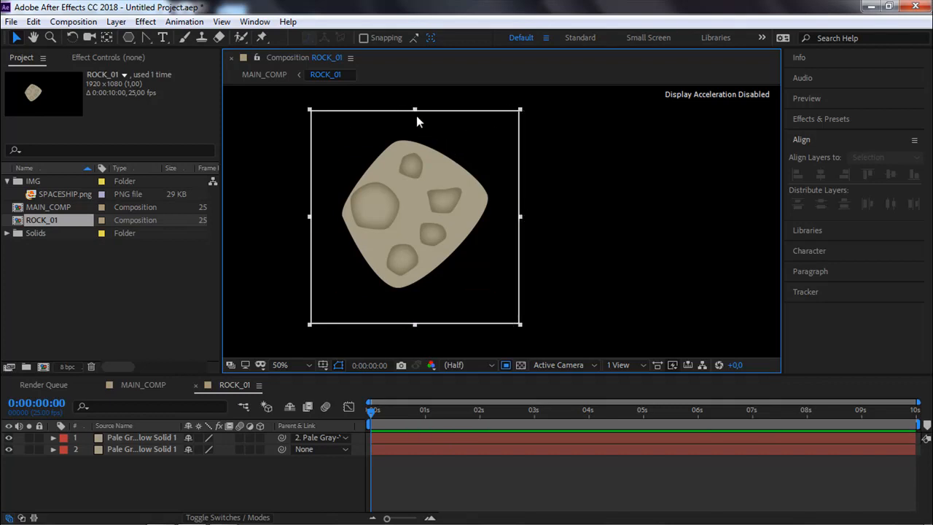
drag(413, 110, 413, 105)
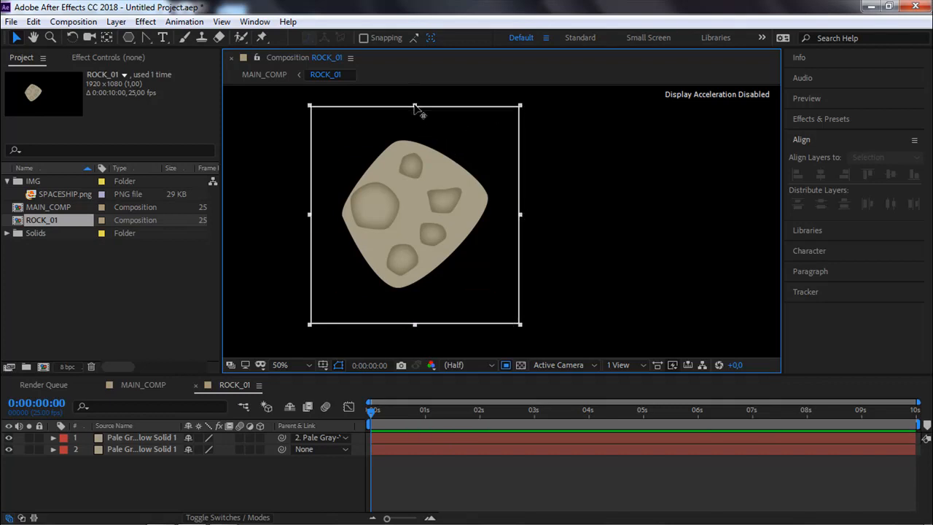
Widen the region of interest slightly on the asteroid's left side and crop the ROCK_01 composition to it.
drag(309, 216, 301, 216)
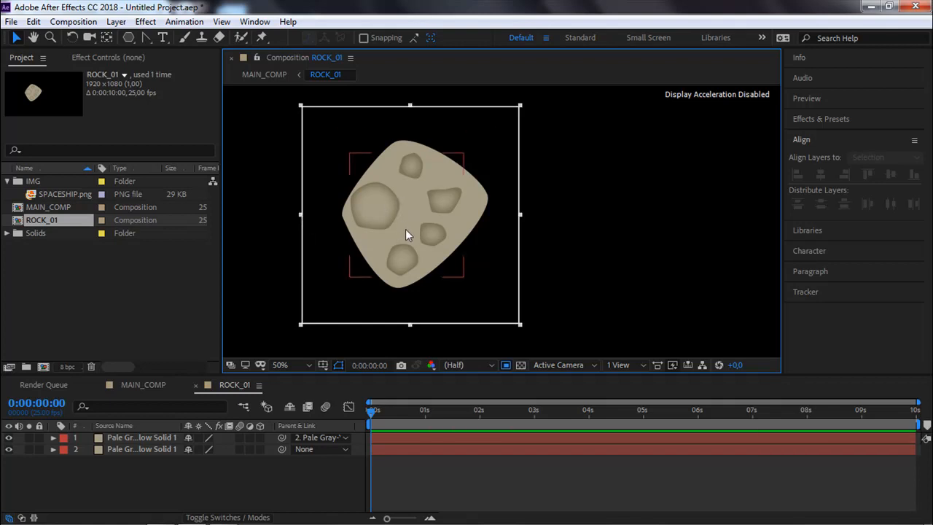
click(389, 285)
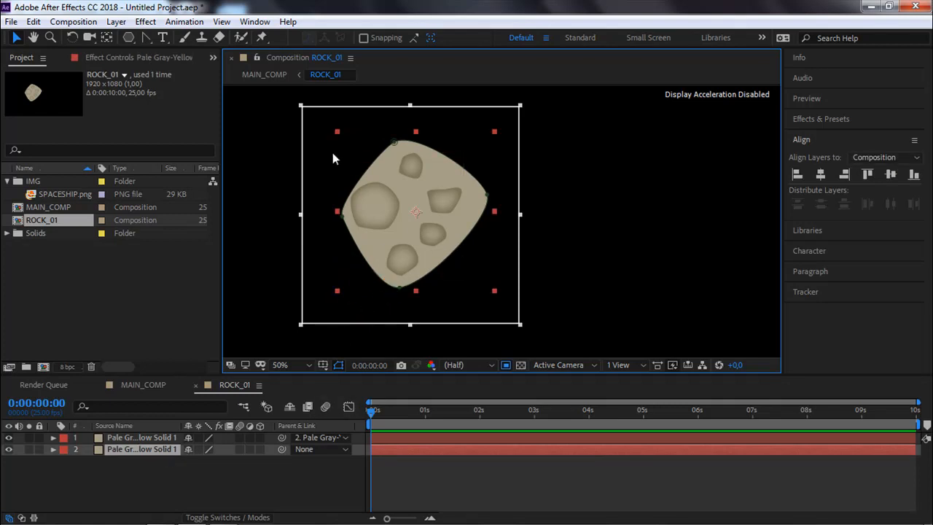
click(76, 22)
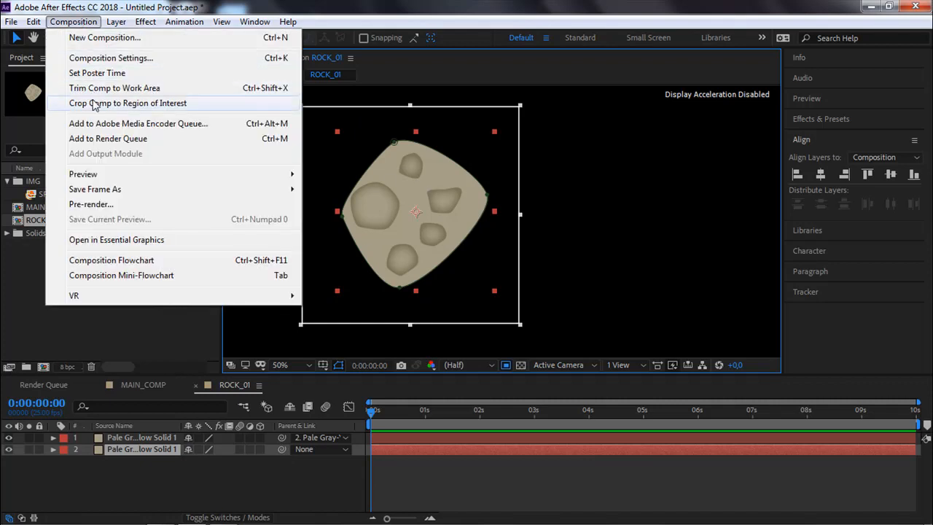
click(94, 104)
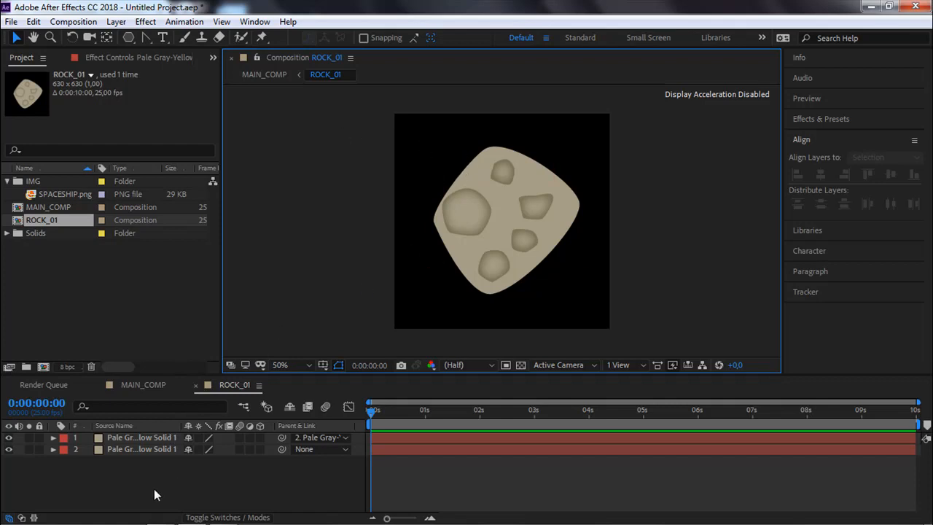
Animate the asteroid body layer's rotation from 0° at the first frame to about -162° at 0:00:09:24 and preview it.
click(129, 451)
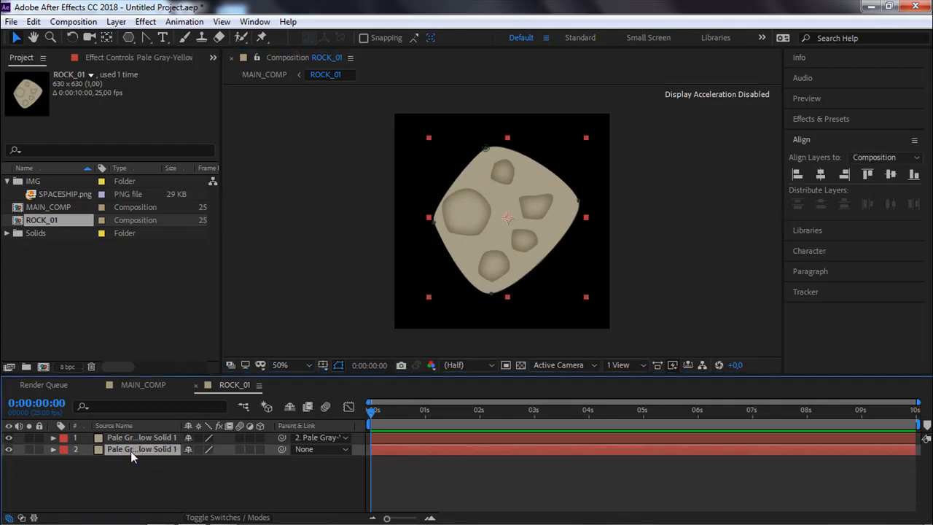
key(r)
click(88, 461)
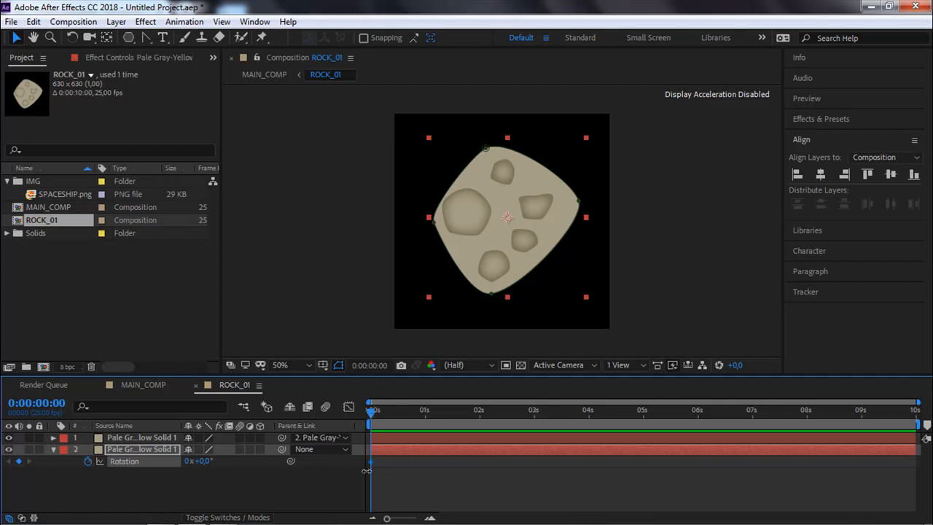
drag(373, 412, 916, 412)
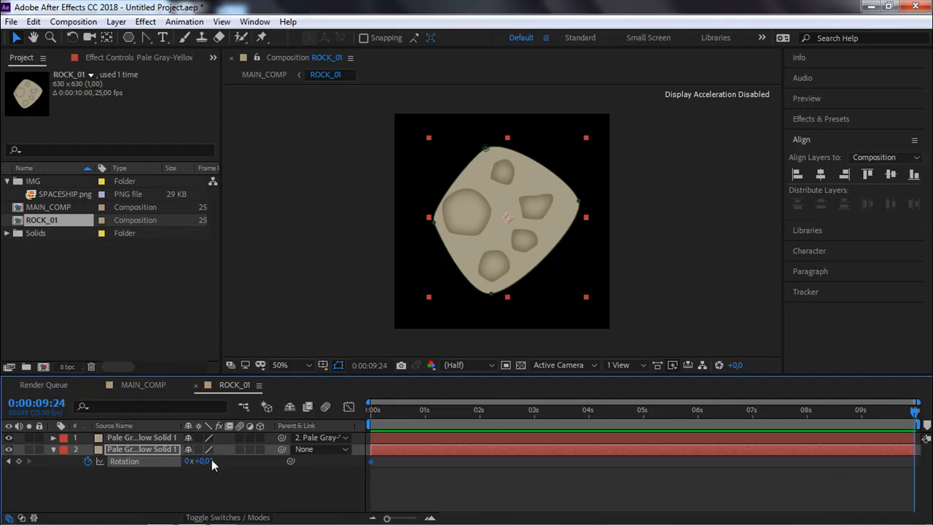
drag(202, 461, 109, 484)
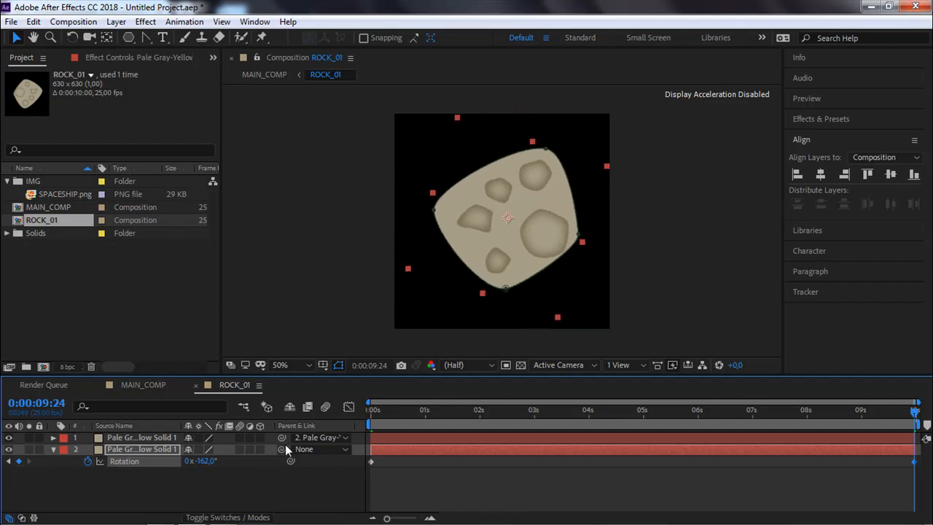
key(space)
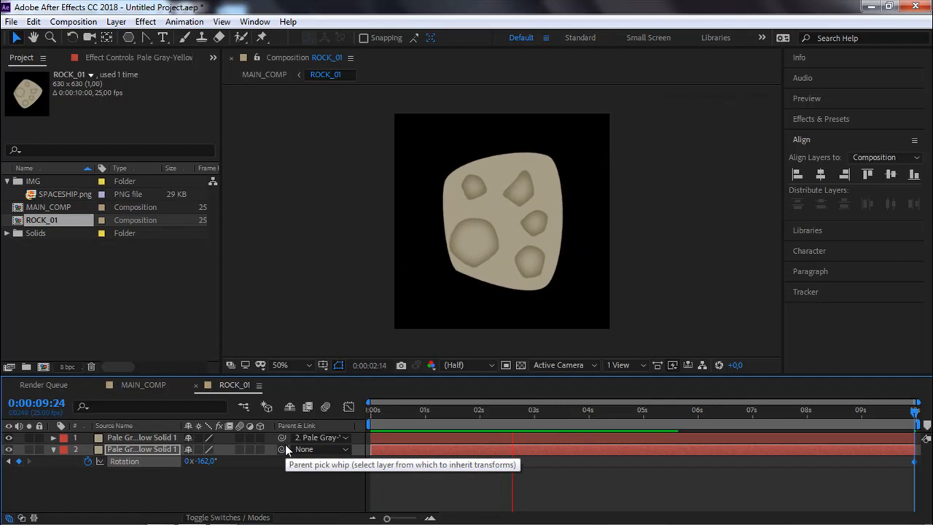
click(590, 412)
drag(590, 412, 592, 413)
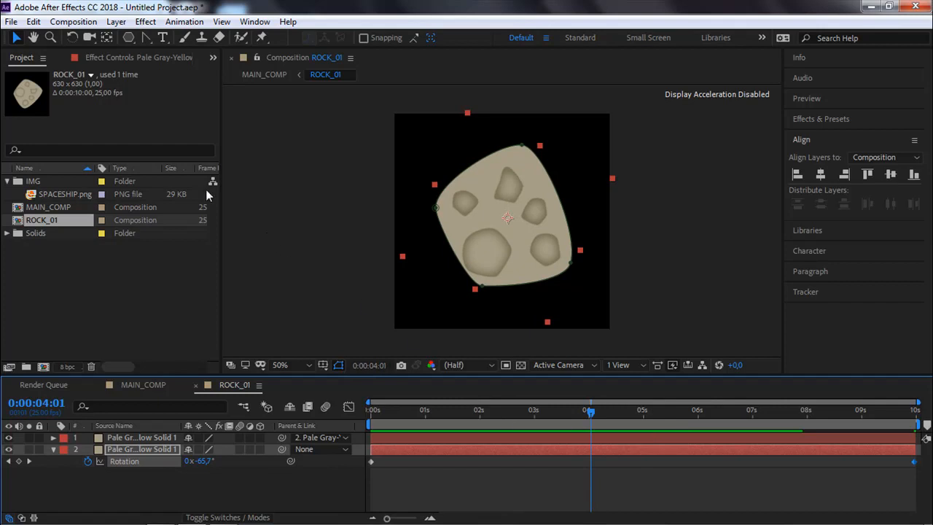
Set the ROCK_01 composition's duration to 0:00:20:00.
click(87, 22)
mouse_move(116, 22)
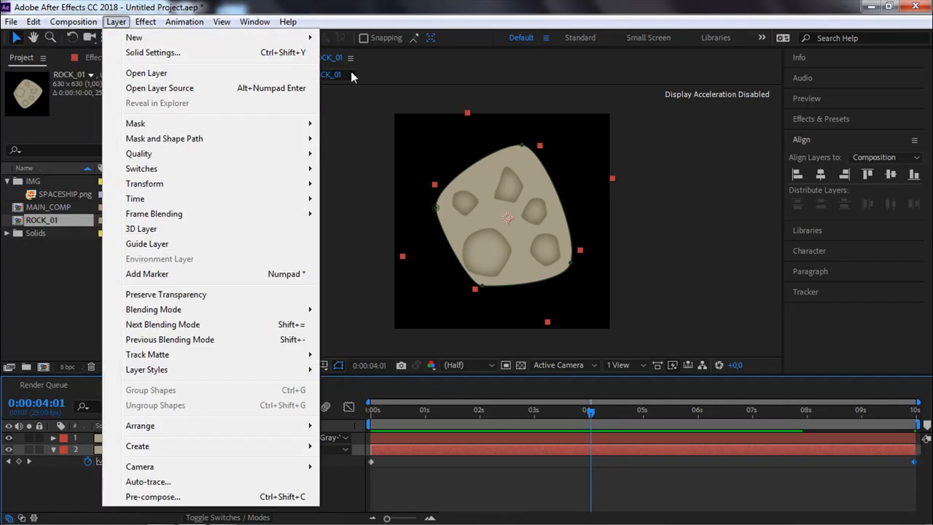
mouse_move(73, 22)
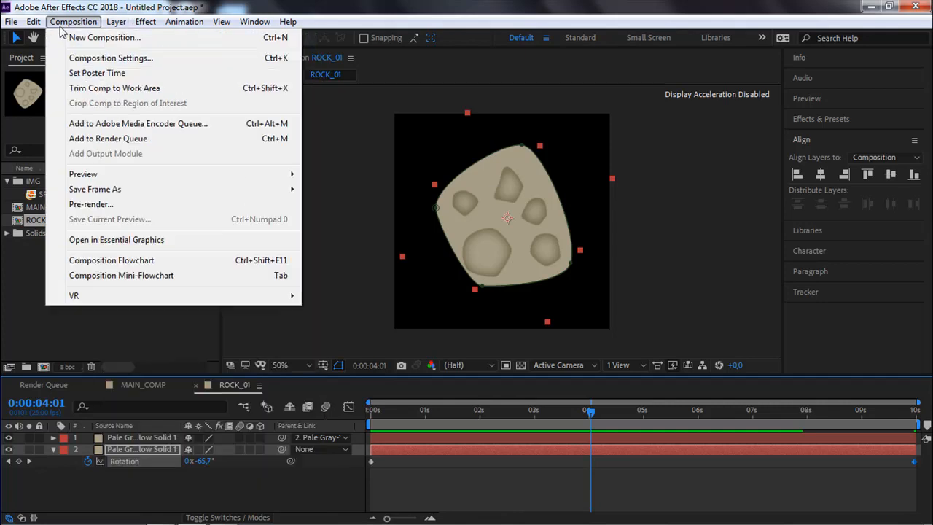
click(81, 58)
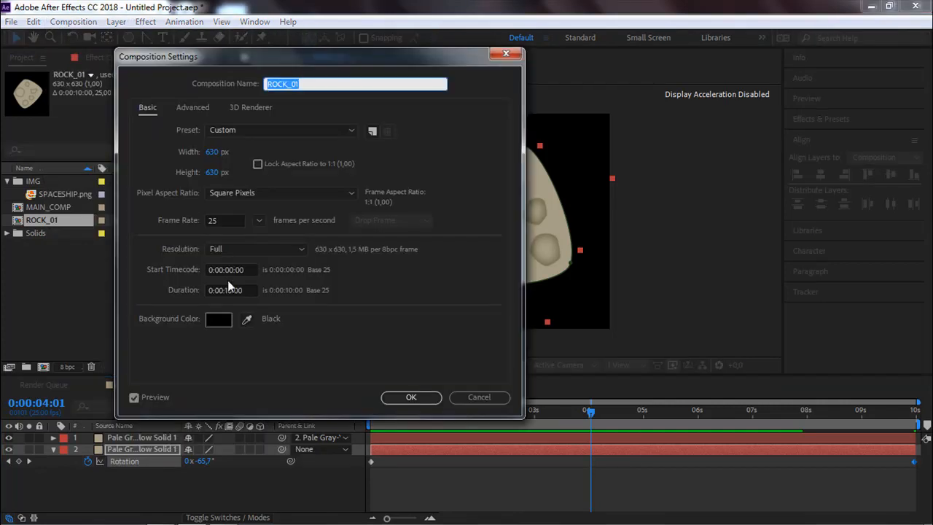
click(229, 286)
key(BackSpace)
text(2)
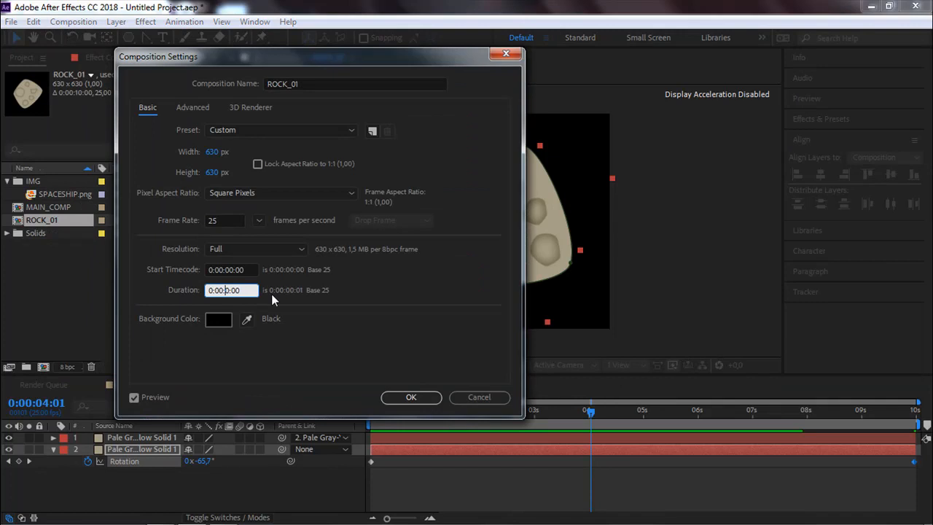
click(394, 394)
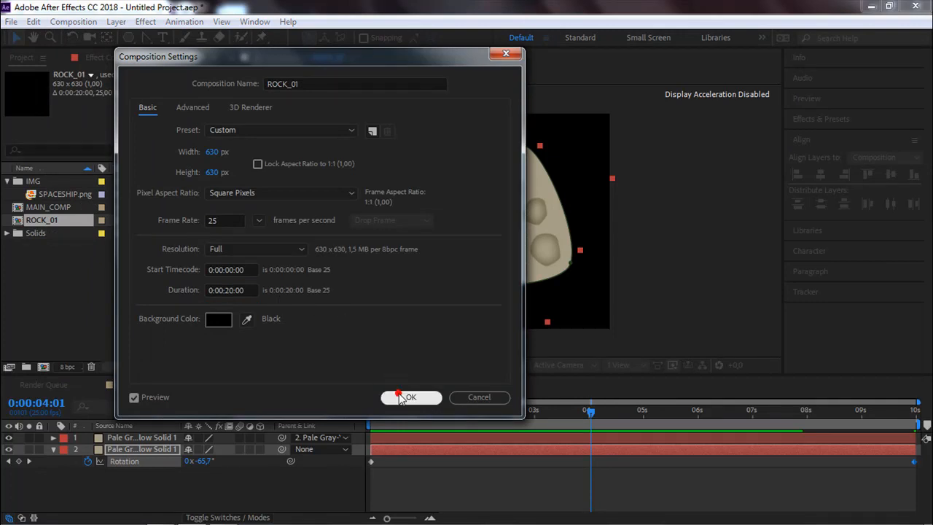
Move the end rotation keyframe to 0:00:19:24 and extend both layers to the end of the 20-second composition.
drag(647, 402, 929, 414)
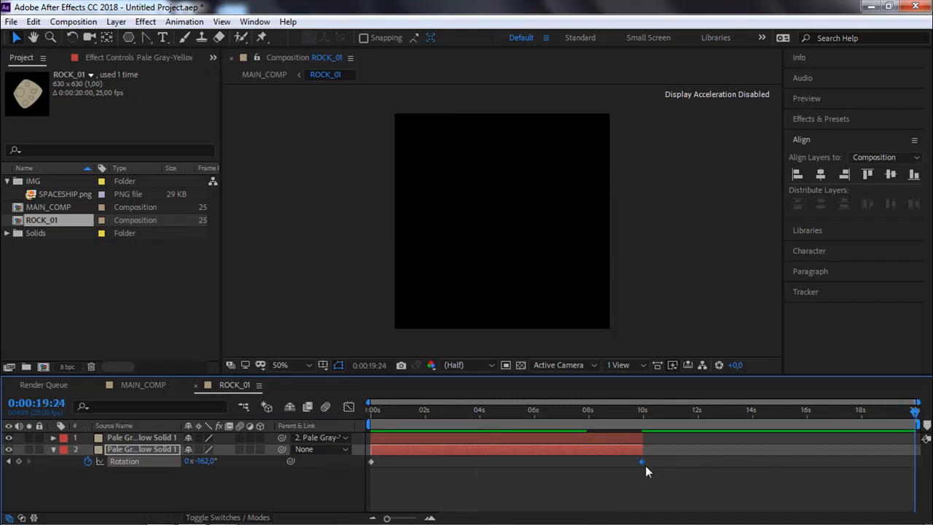
drag(644, 463, 910, 462)
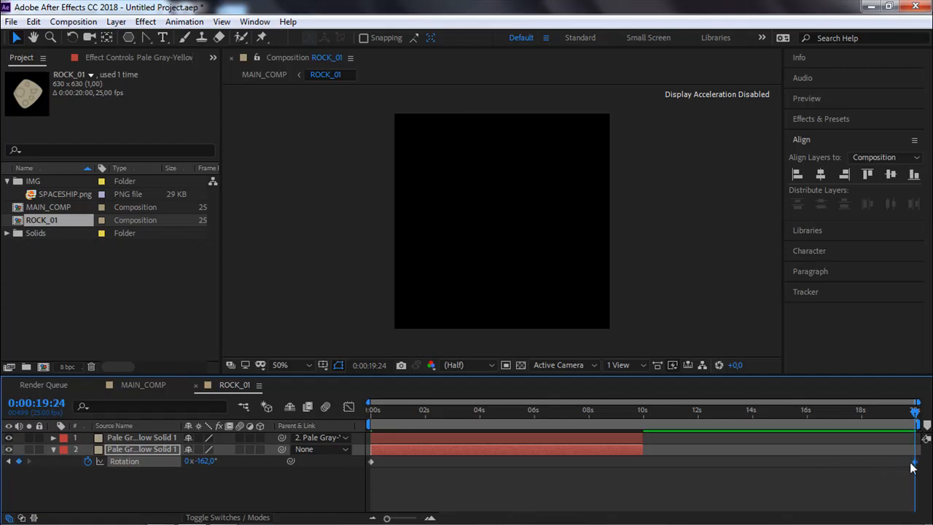
click(614, 440)
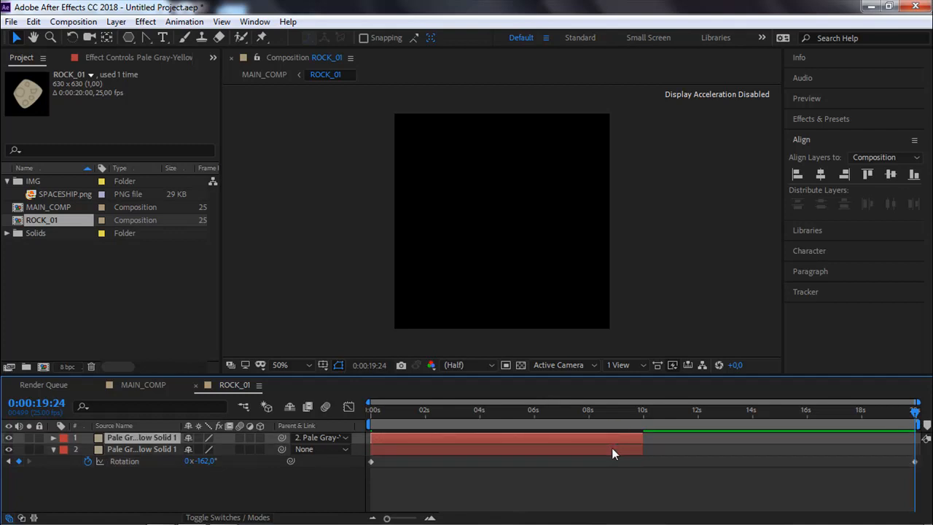
shift+click(612, 449)
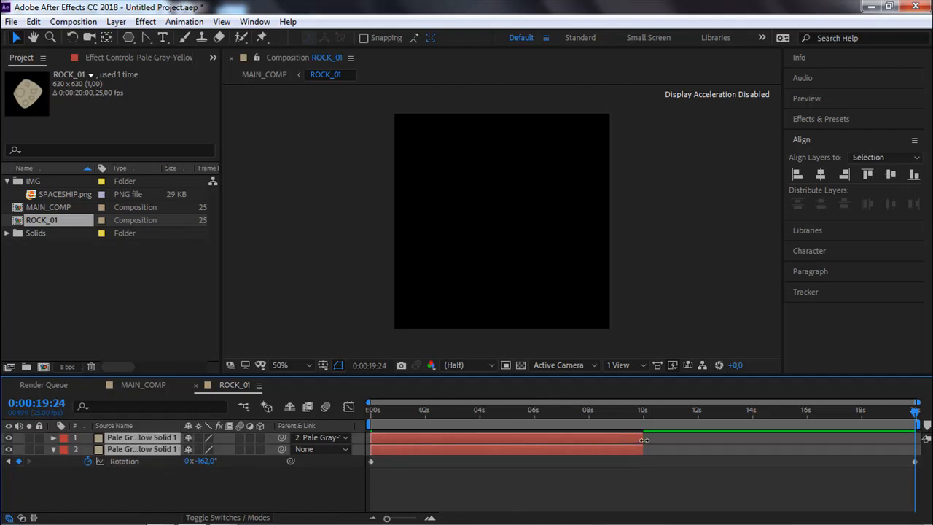
drag(645, 438, 493, 412)
drag(406, 402, 899, 412)
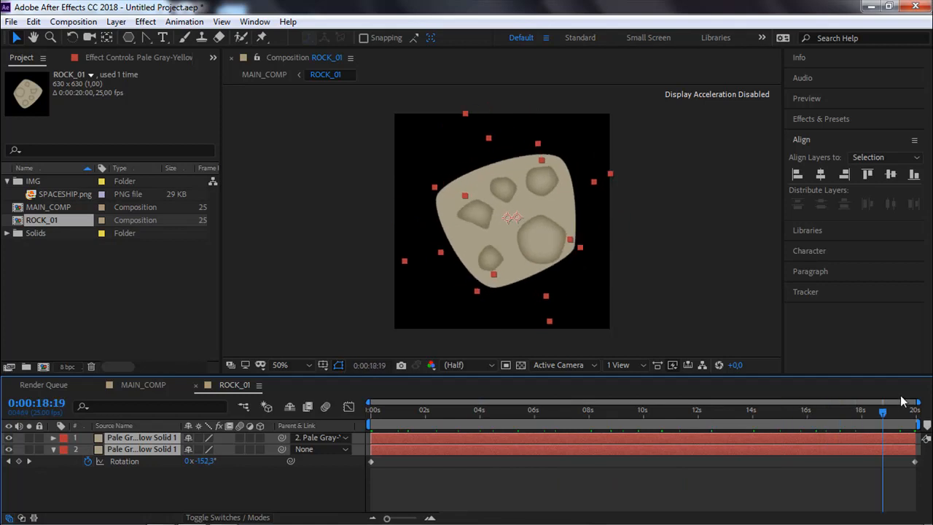
Double the end rotation keyframe at 0:00:19:24 to -324° and preview the faster asteroid spin.
click(742, 326)
key(space)
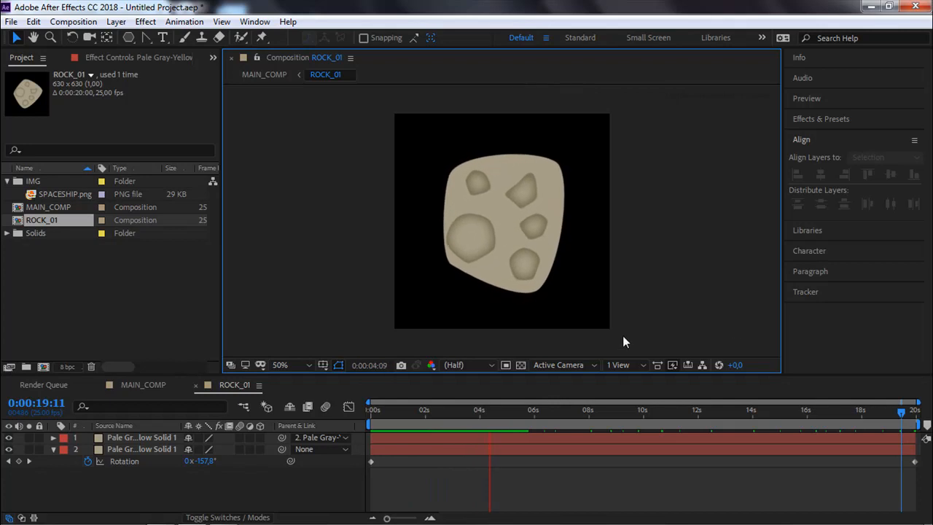
drag(515, 415, 359, 379)
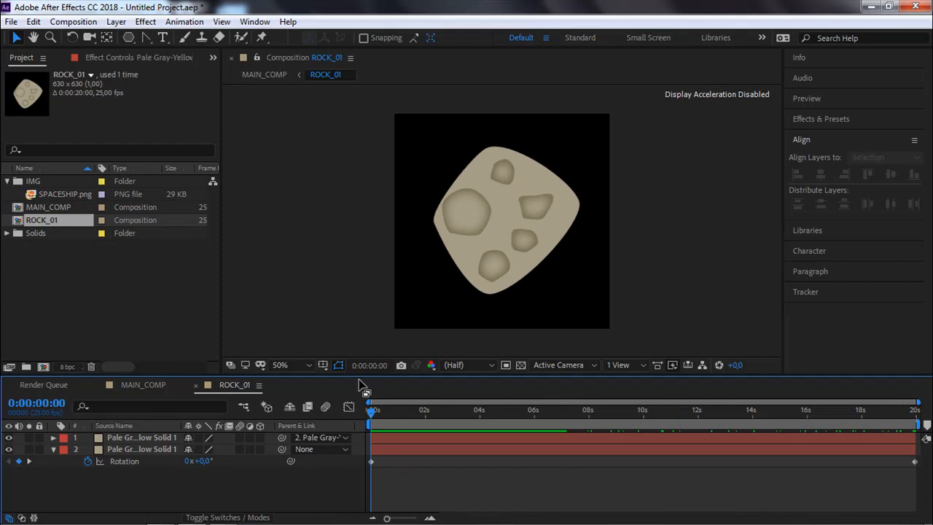
drag(880, 419, 915, 414)
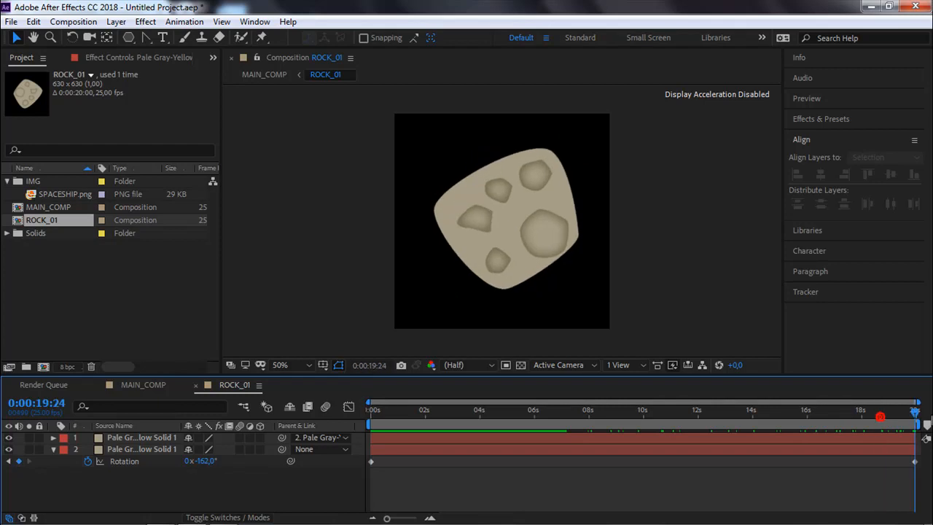
click(205, 463)
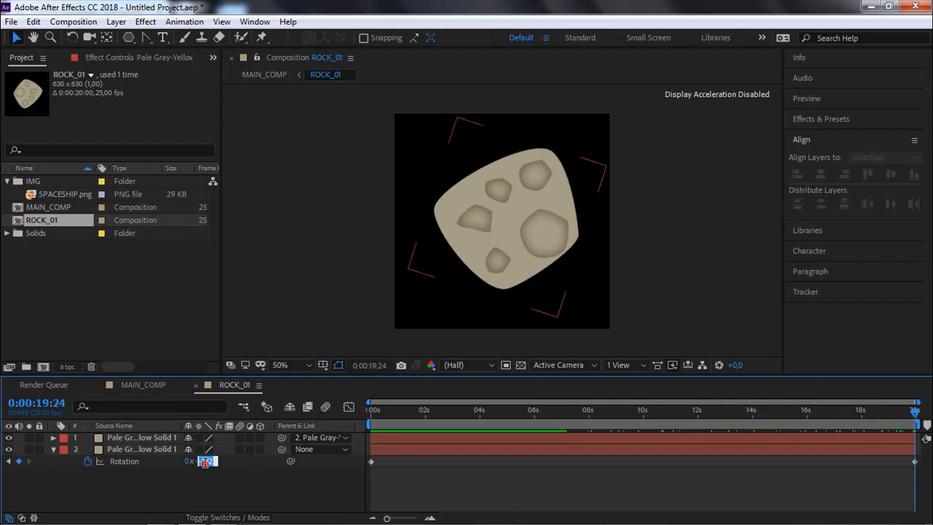
click(216, 461)
text(*2)
key(Return)
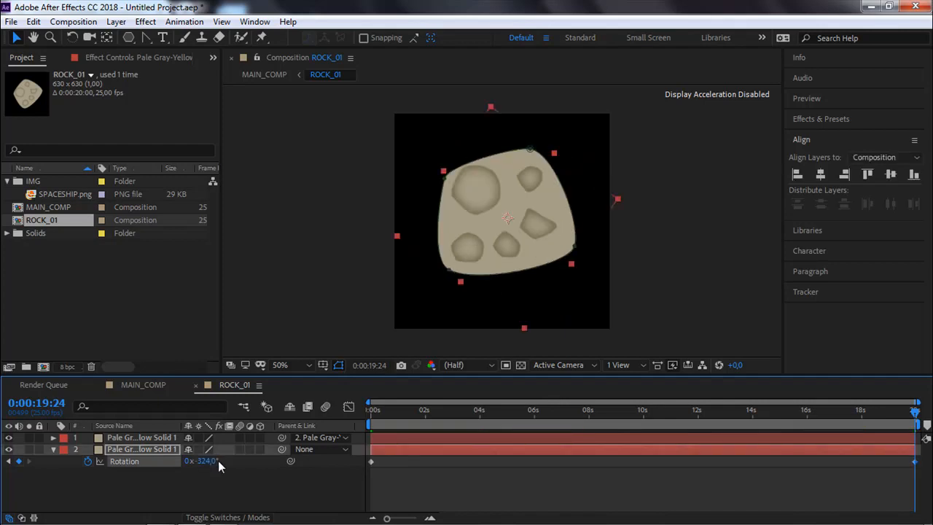
key(space)
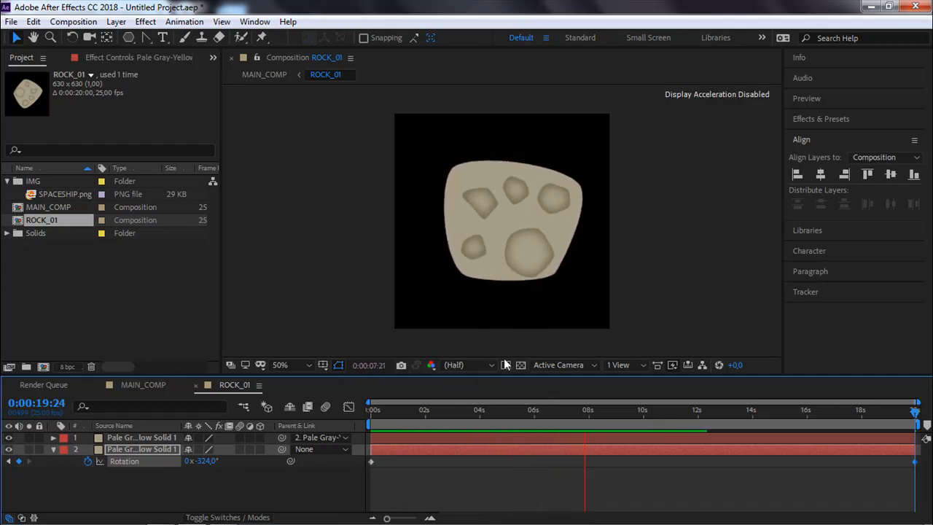
key(space)
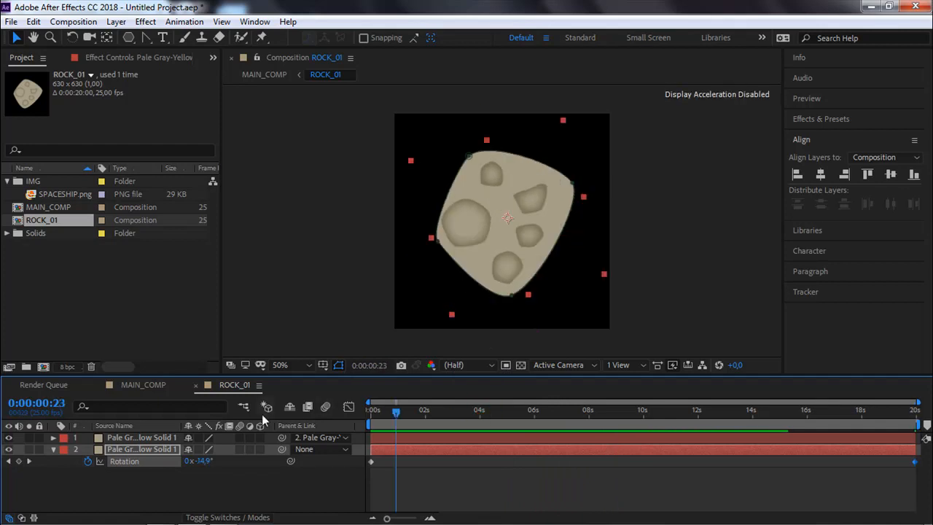
In MAIN_COMP, duplicate ROCK_01 and arrange three differently sized asteroids at the frame's upper left, lower left and right.
click(150, 386)
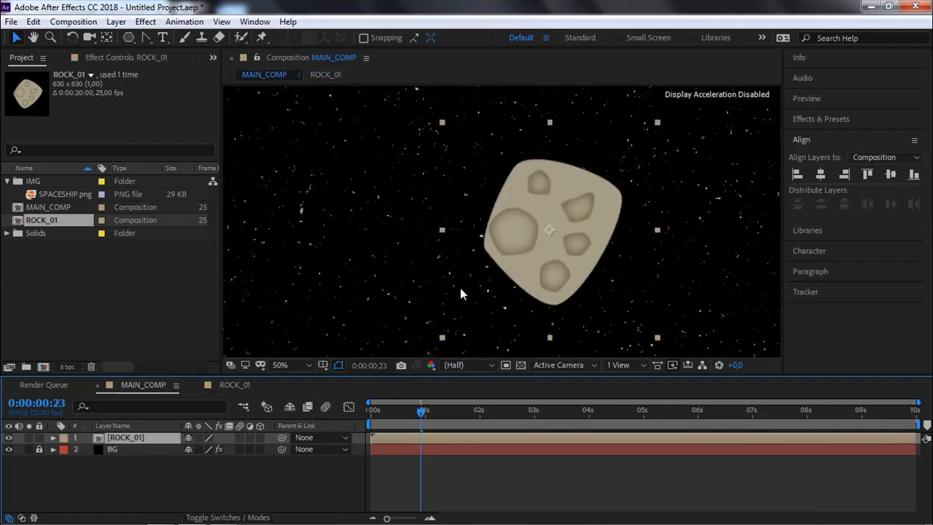
key(comma)
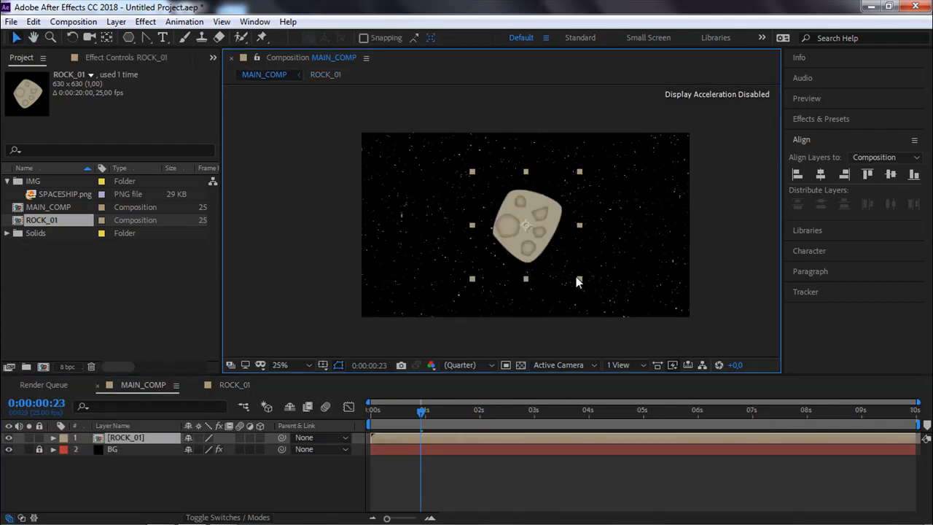
drag(540, 253, 428, 200)
key(ctrl+d)
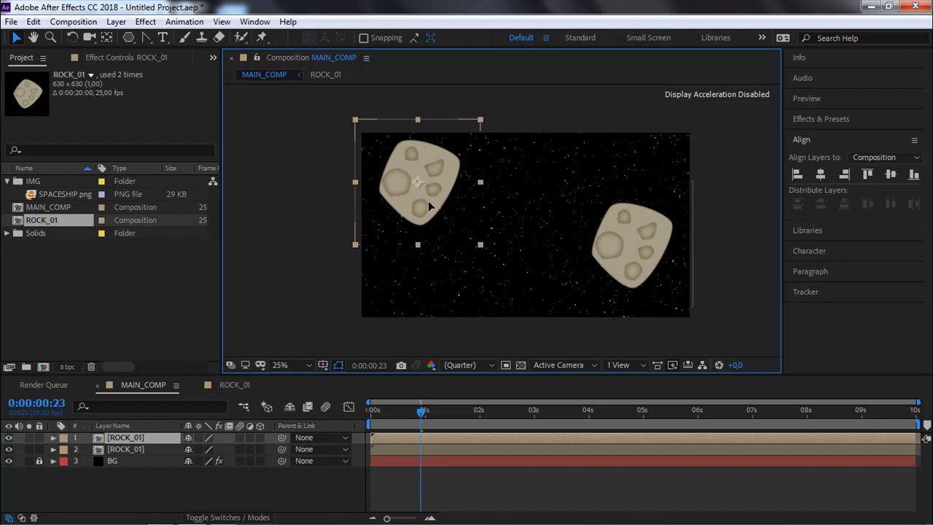
drag(481, 245, 494, 329)
key(ctrl+d)
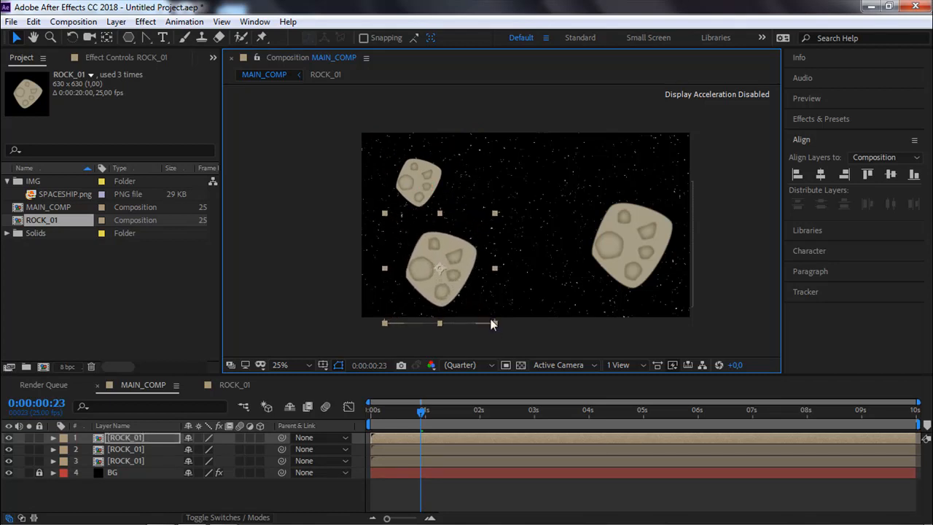
Add two more ROCK_01 copies, one near the frame's upper center and one mostly outside its upper-right corner.
key(ctrl+d)
drag(448, 270, 558, 208)
drag(635, 258, 739, 148)
key(ctrl+d)
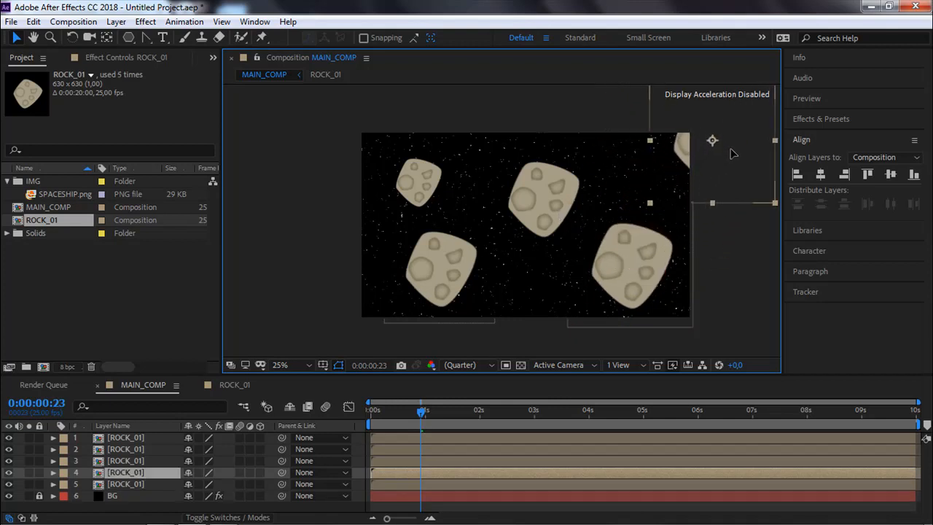
Shift the upper-left asteroid slightly left and move the lower-left and central asteroids slightly down.
drag(423, 181, 417, 182)
drag(424, 262, 431, 288)
drag(545, 209, 540, 224)
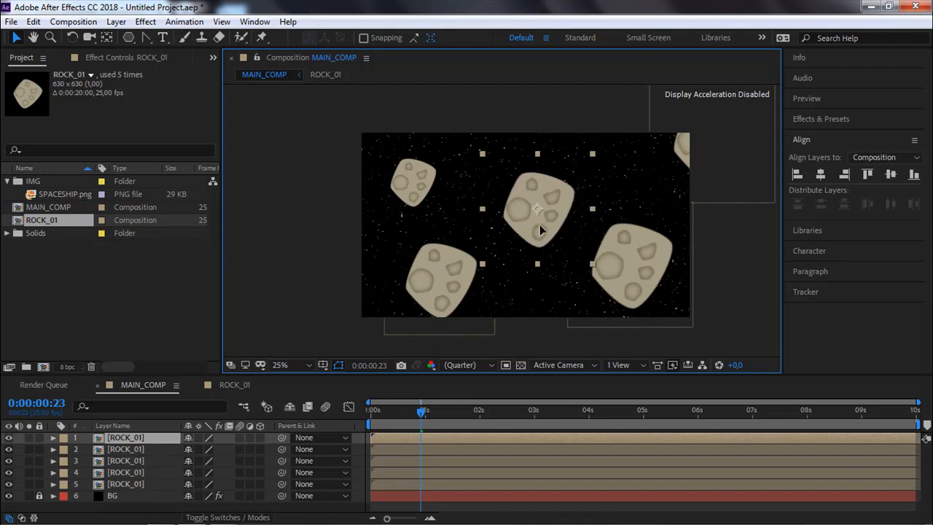
click(320, 253)
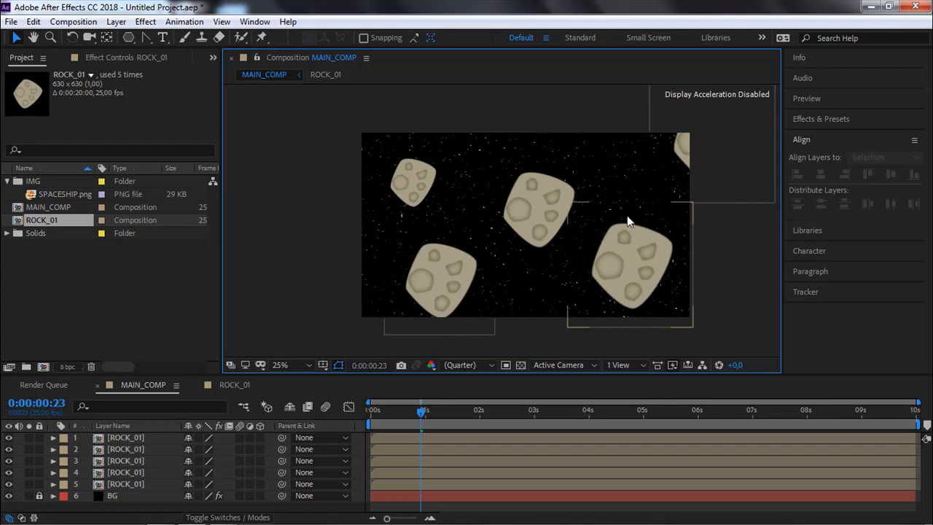
right_click(294, 179)
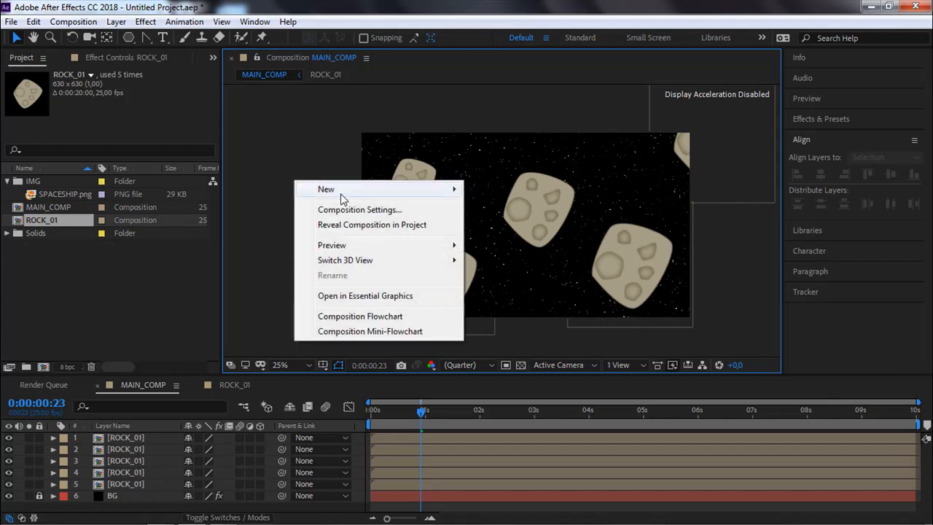
mouse_move(346, 191)
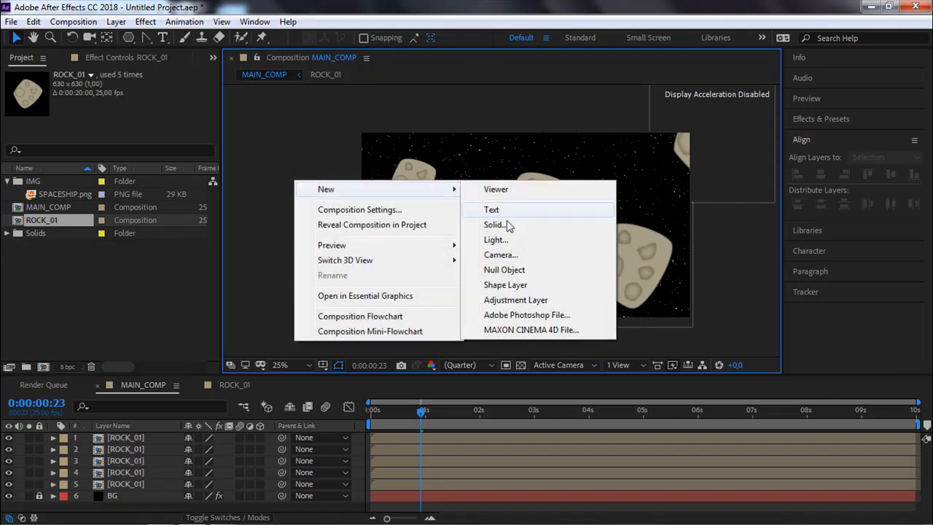
click(515, 283)
key(q)
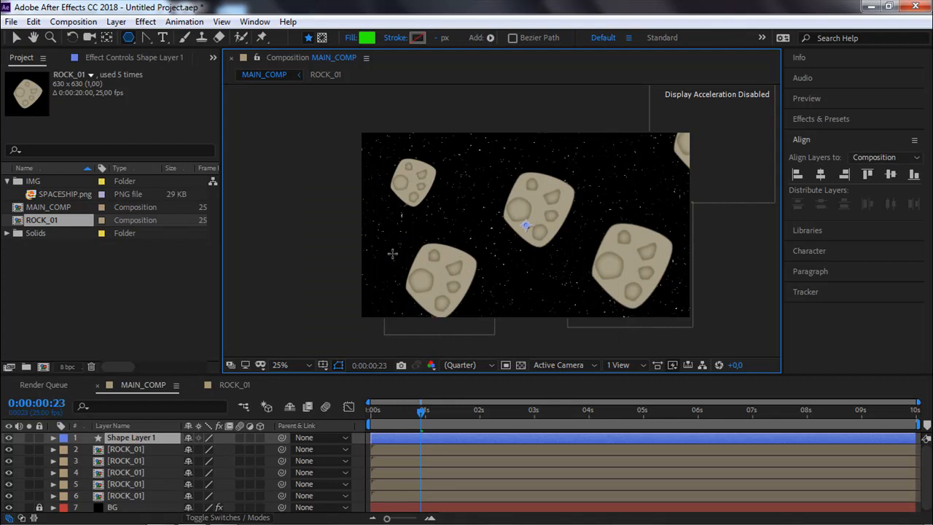
key(Delete)
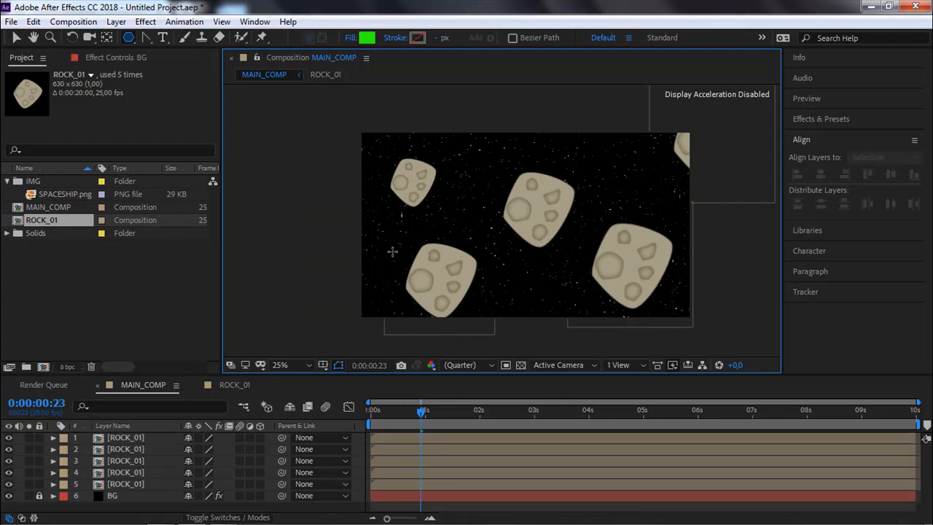
Add an adjustment layer above the asteroid layers in MAIN_COMP.
right_click(336, 244)
mouse_move(491, 254)
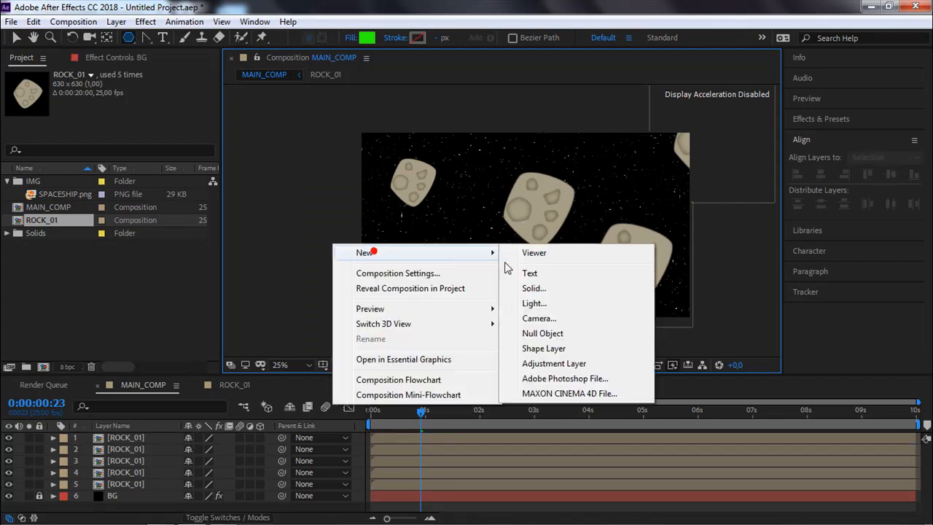
click(543, 362)
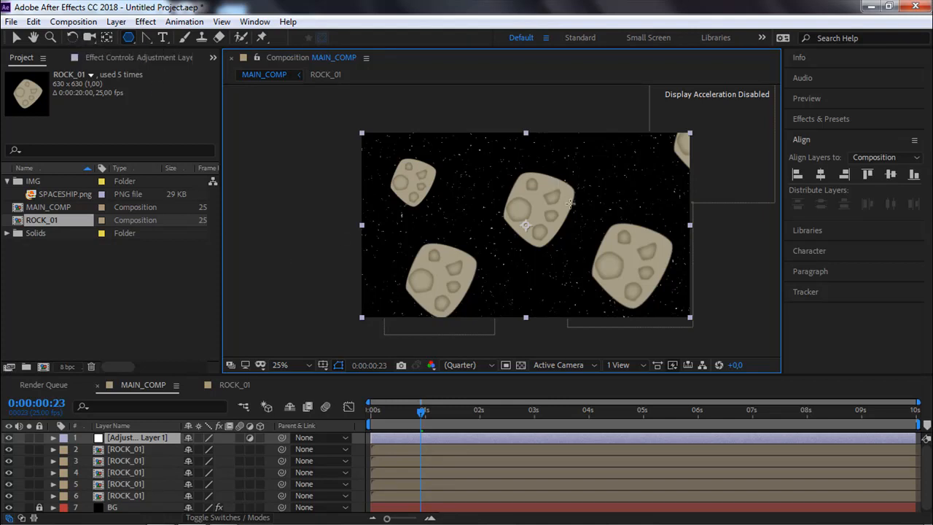
With the Pen tool, draw an open mask path on the adjustment layer from beyond the frame's left edge, looping around the central asteroid, to beyond its right edge.
drag(141, 39, 187, 40)
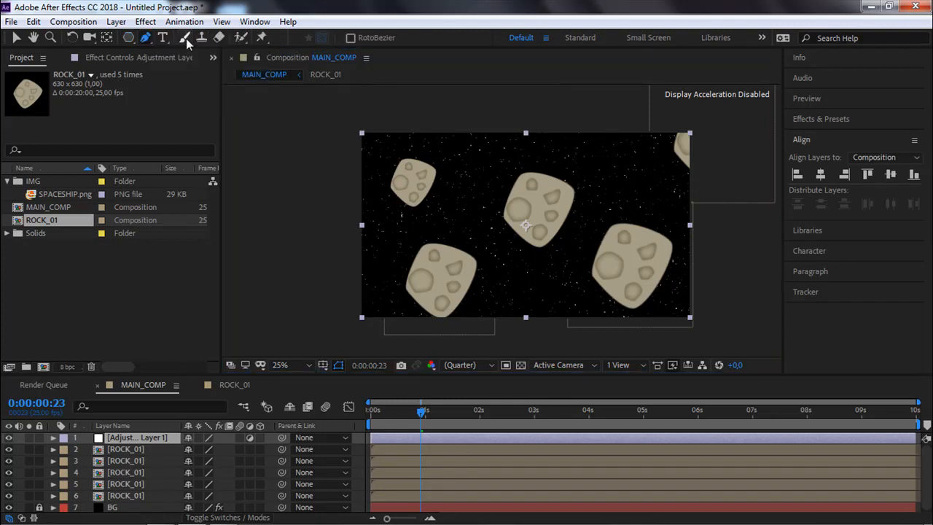
click(310, 259)
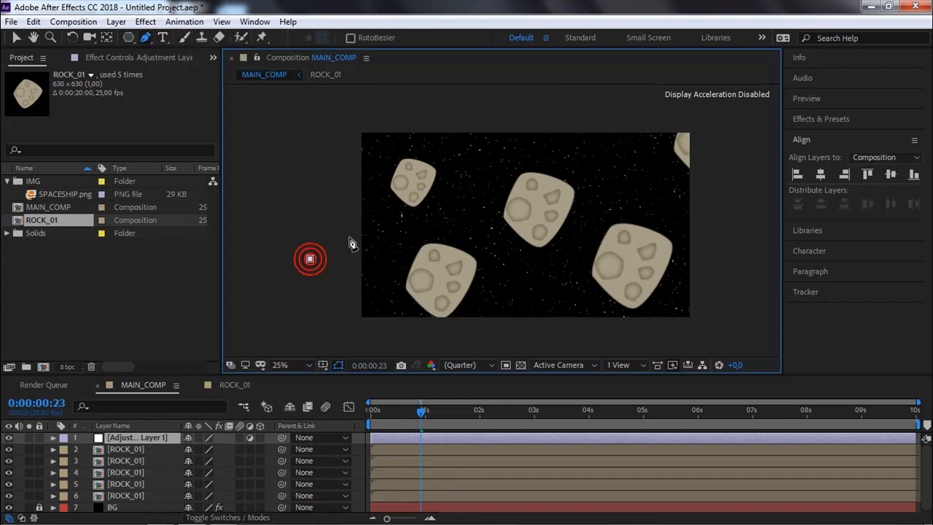
click(420, 220)
drag(432, 227, 439, 224)
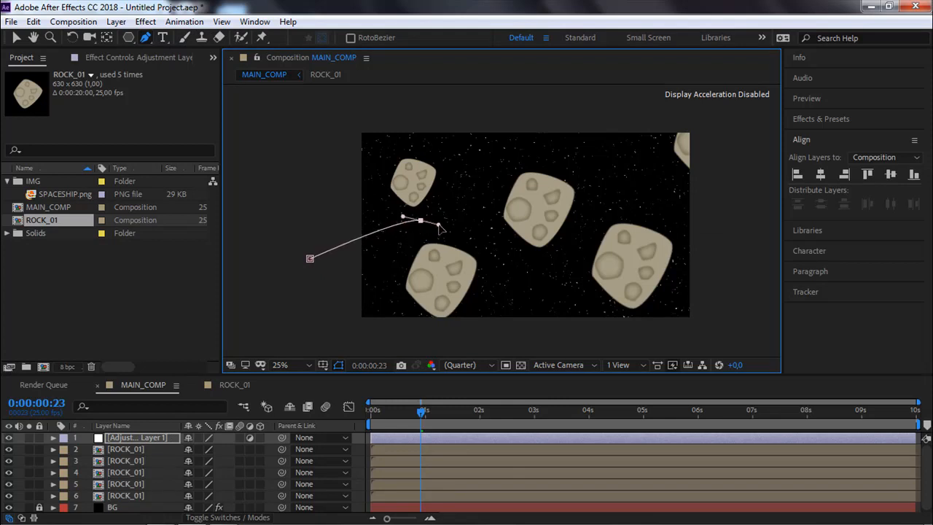
drag(530, 260, 546, 264)
drag(592, 194, 594, 158)
drag(502, 157, 489, 169)
drag(493, 264, 515, 285)
drag(610, 211, 645, 171)
drag(712, 205, 720, 217)
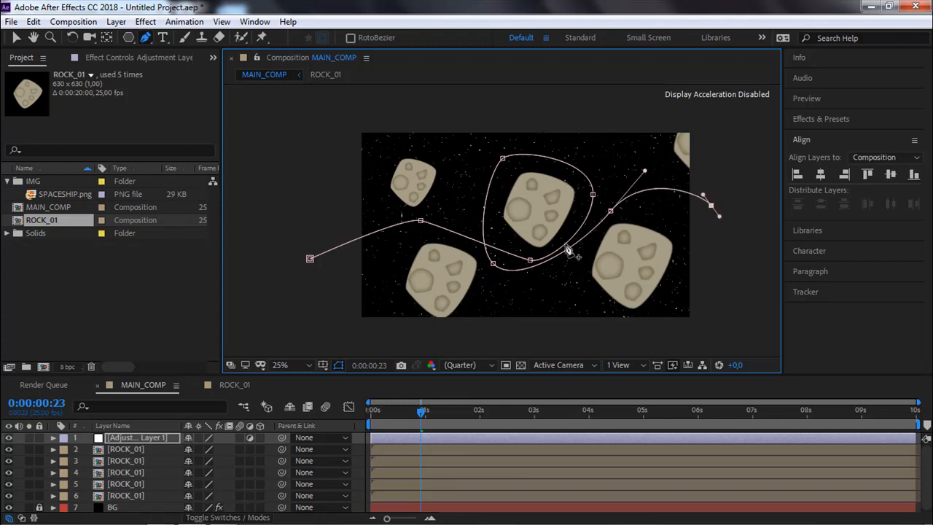
With the Convert Vertex tool, smooth the path's vertices between the two left asteroids and directly below the central asteroid.
click(147, 40)
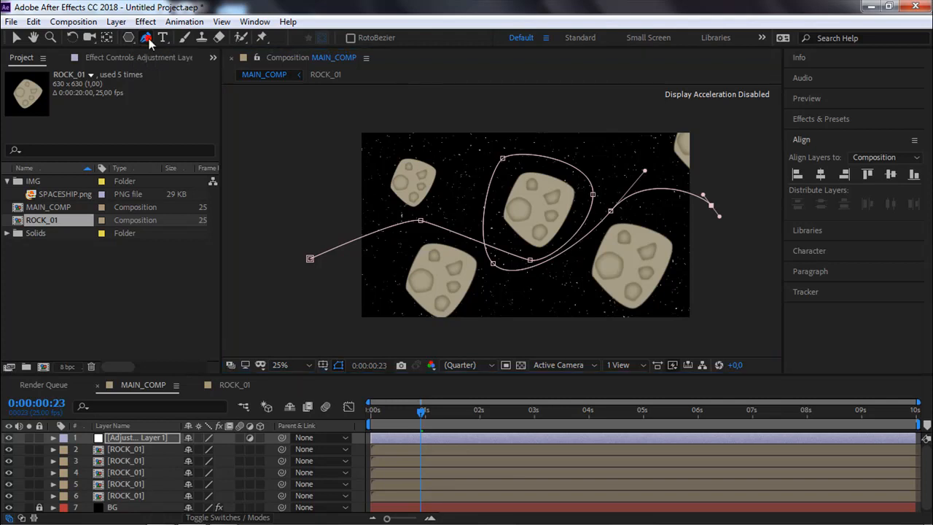
click(172, 80)
drag(369, 196, 650, 182)
scroll(394, 212, up, 3)
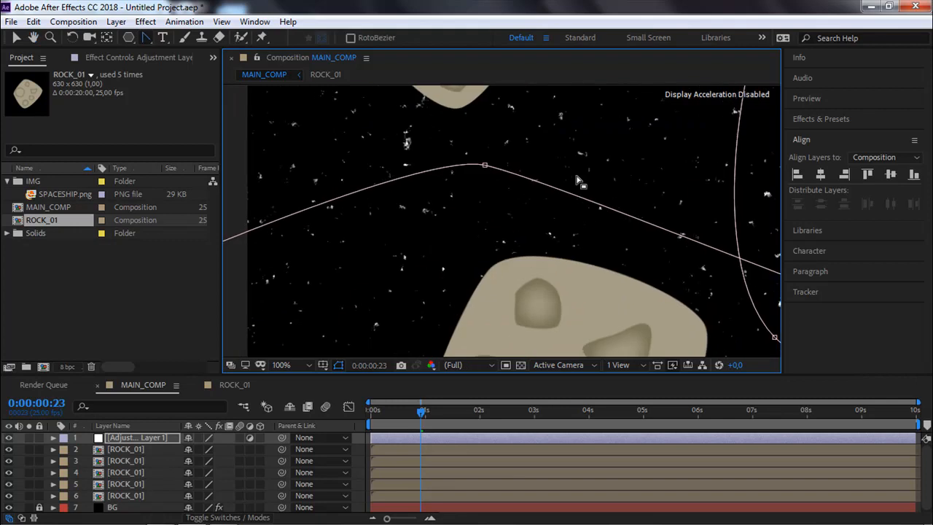
drag(485, 166, 394, 149)
scroll(394, 149, down, 1)
scroll(395, 149, down, 1)
scroll(527, 222, up, 1)
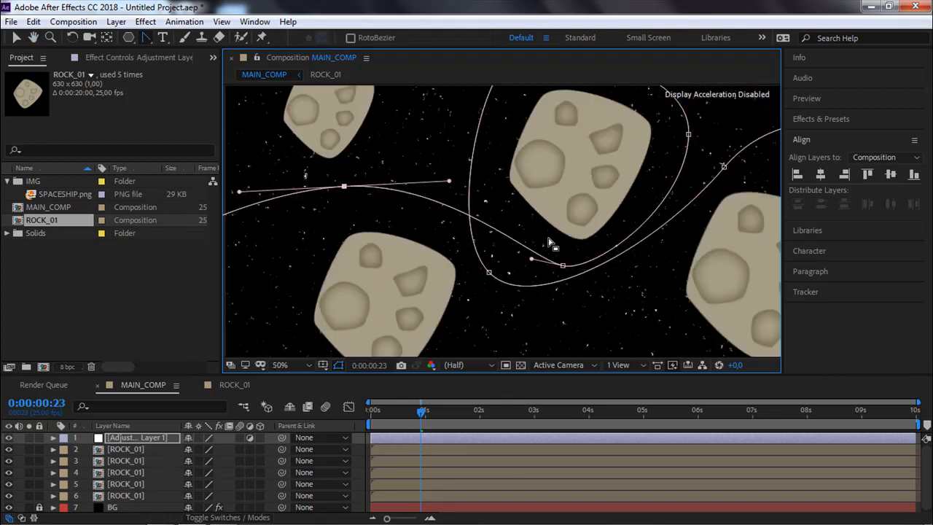
drag(563, 268, 633, 269)
drag(621, 233, 597, 292)
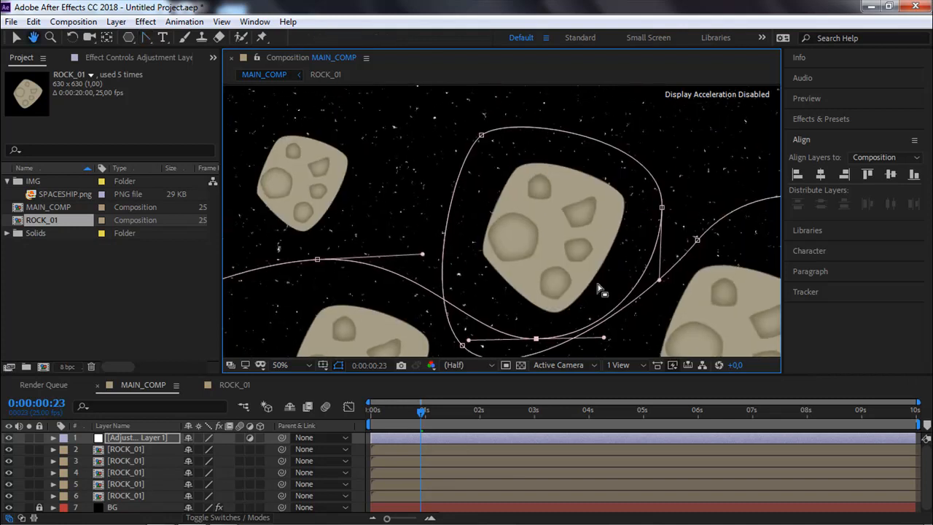
Round the loop around the central asteroid by smoothing its right, upper-left and lower-left vertices.
drag(662, 208, 658, 128)
drag(482, 135, 418, 179)
drag(498, 306, 422, 232)
drag(387, 271, 456, 334)
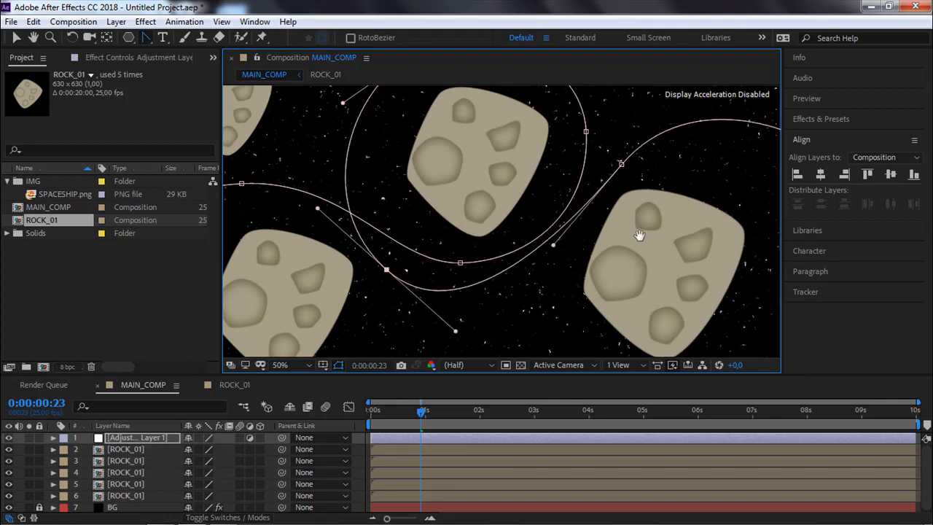
drag(642, 241, 484, 288)
drag(498, 205, 569, 184)
Move the loop's lower-left vertex slightly up and the vertex beside the right asteroid slightly down-left, fine-tune the path's left part, and deselect it.
click(16, 37)
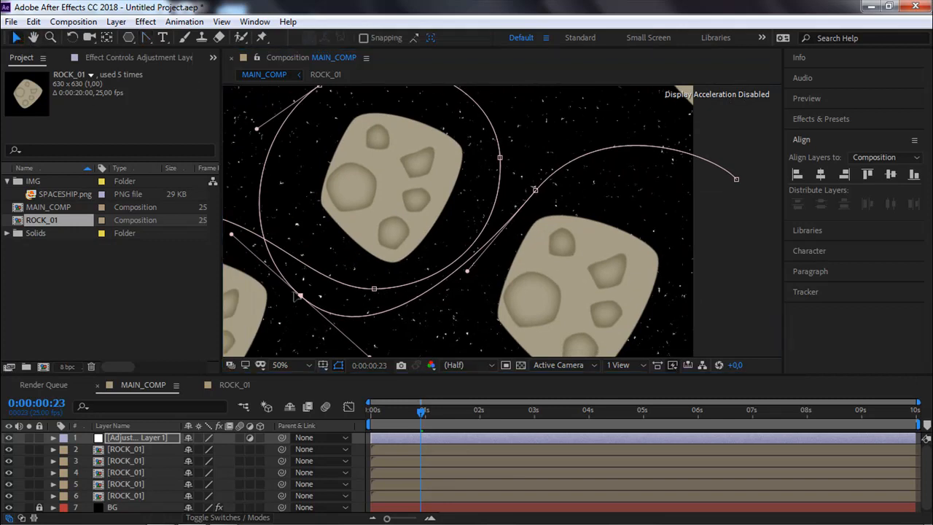
drag(300, 296, 296, 284)
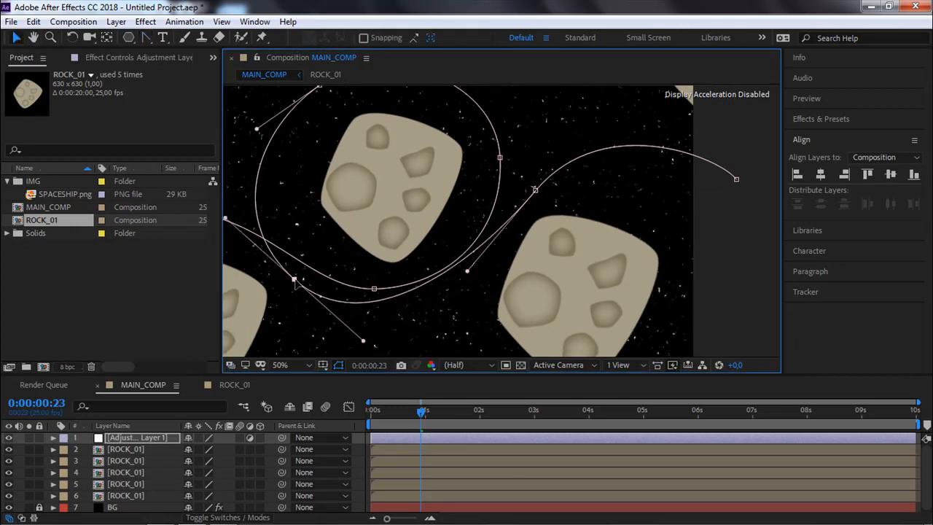
drag(536, 192, 516, 205)
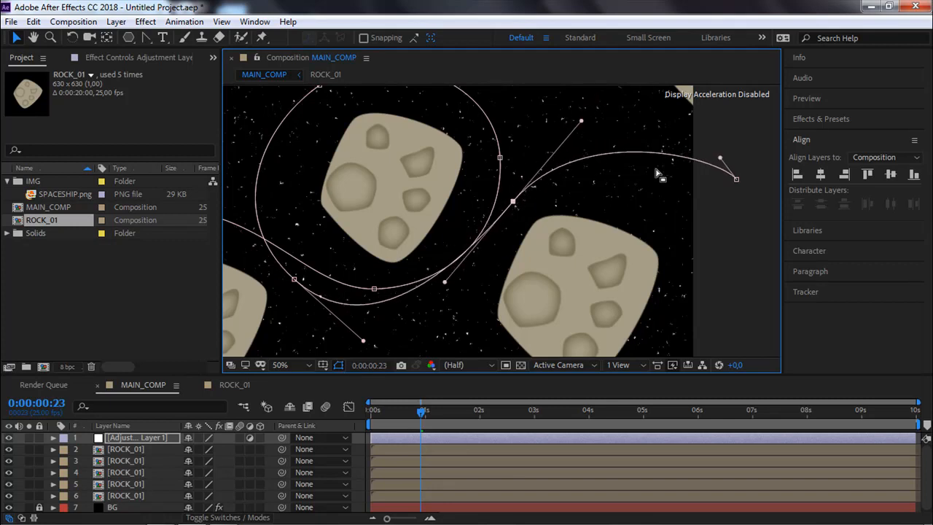
key(comma)
mouse_move(632, 217)
mouse_down()
mouse_move(648, 232)
mouse_move(633, 208)
mouse_up()
drag(343, 249, 446, 216)
drag(331, 239, 329, 244)
drag(388, 203, 390, 203)
click(513, 312)
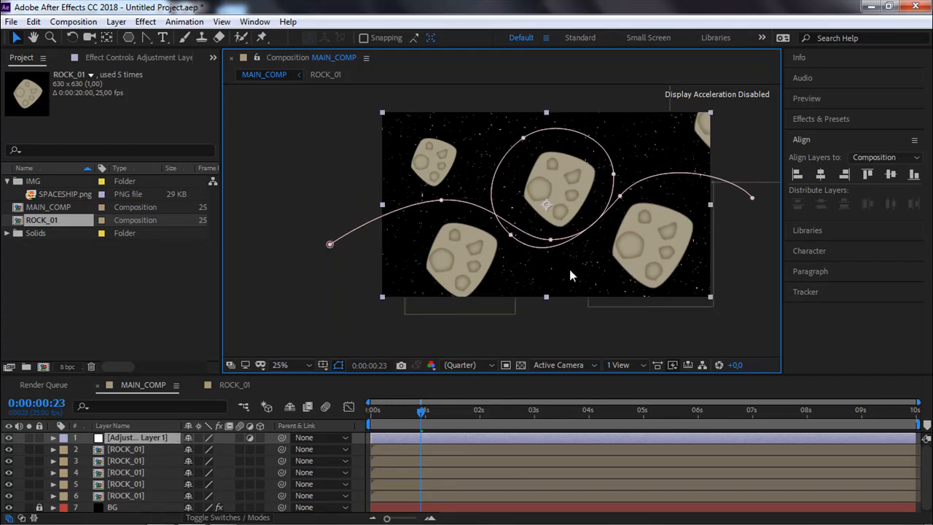
click(436, 343)
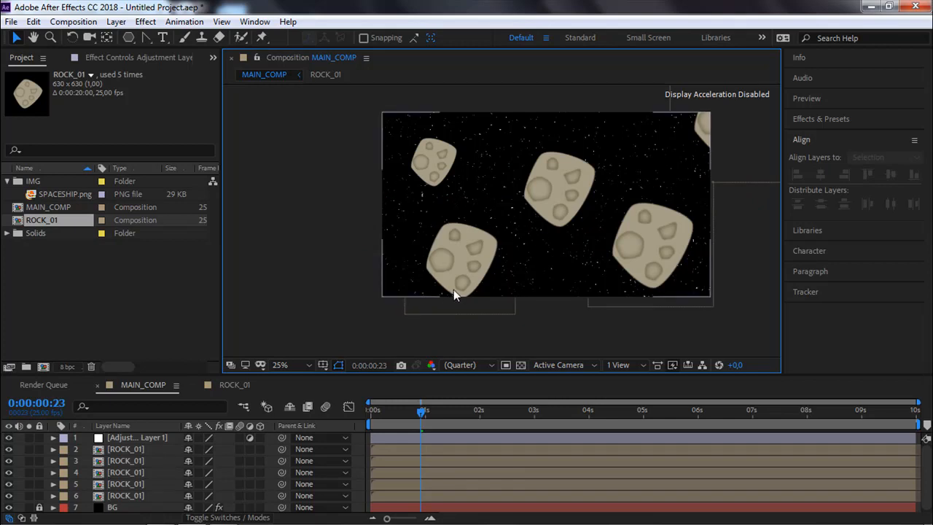
Add SPACESHIP.png to MAIN_COMP as the uppermost layer and set its scale to 80%.
click(48, 195)
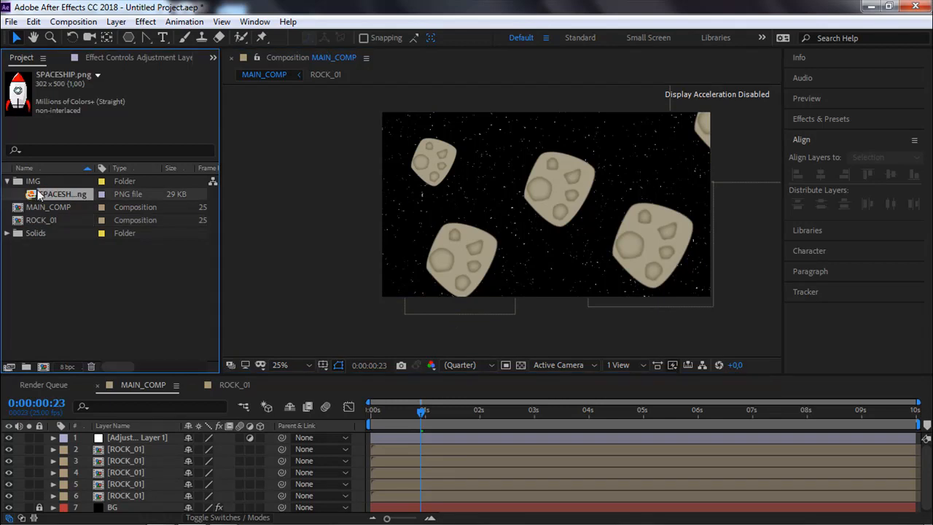
drag(47, 196, 511, 215)
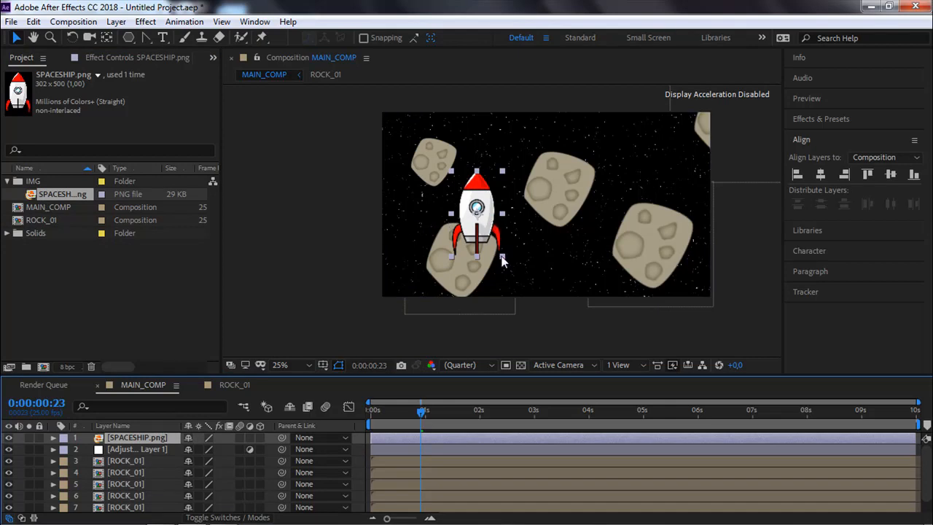
key(s)
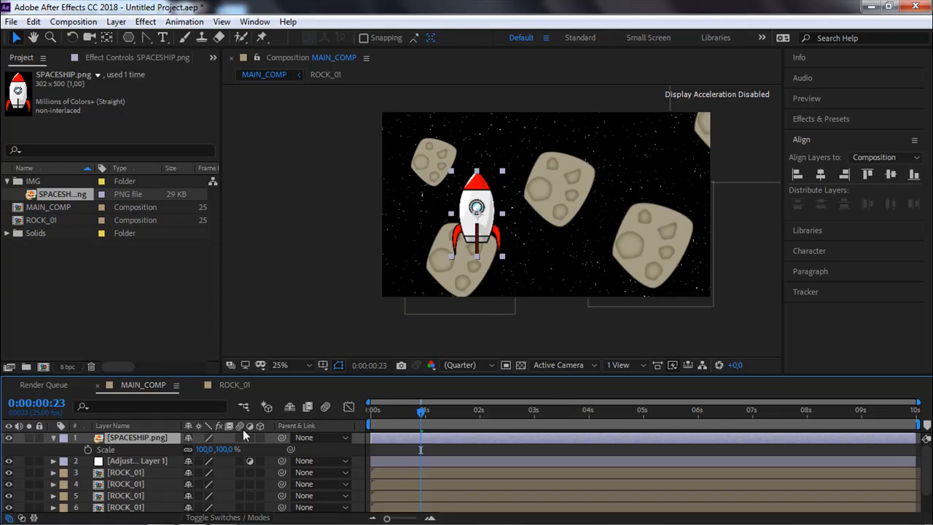
click(226, 449)
text(80)
key(Return)
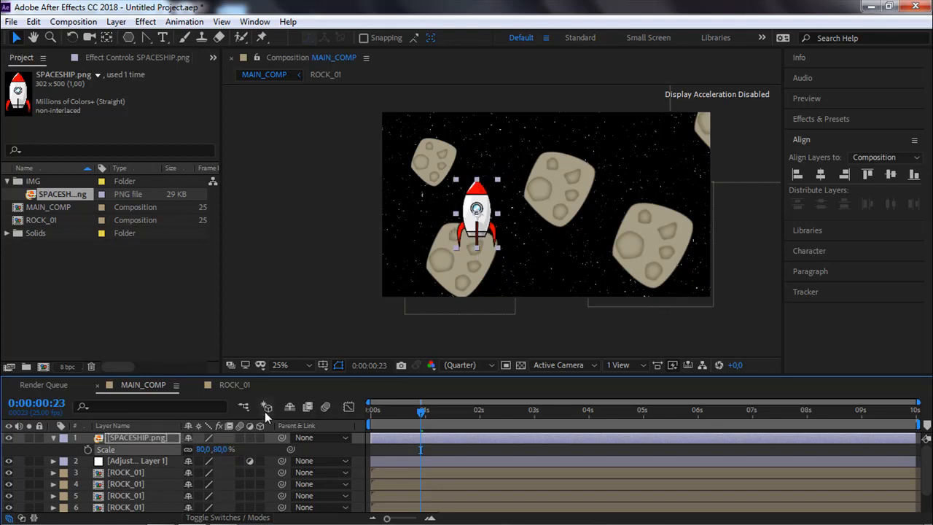
Try scale values of 40%, 50% and 600% on the spaceship.
click(223, 449)
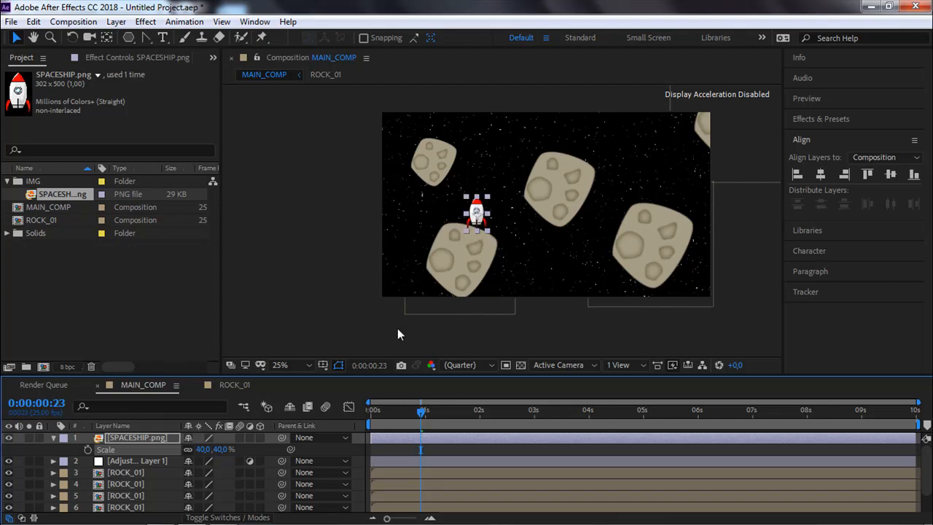
click(220, 449)
text(50)
key(Return)
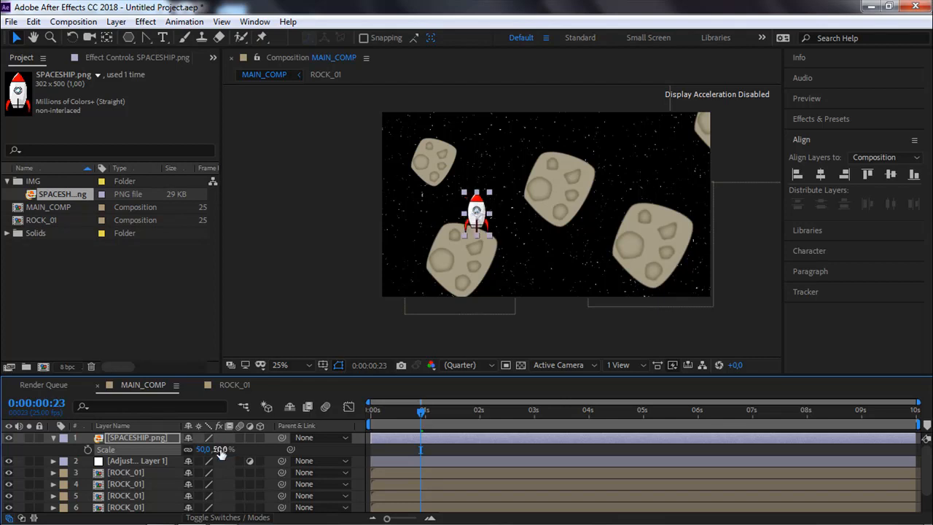
click(219, 450)
text(600)
key(Return)
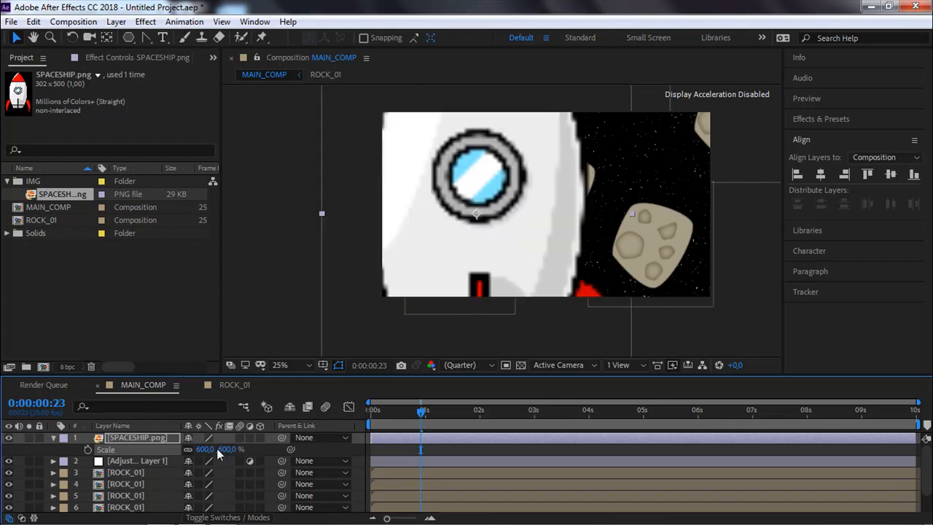
Set the spaceship's scale to 60% and move it just outside the frame's left edge.
click(223, 450)
text(60)
key(Return)
click(462, 245)
scroll(463, 241, up, 2)
drag(462, 238, 531, 197)
key(space)
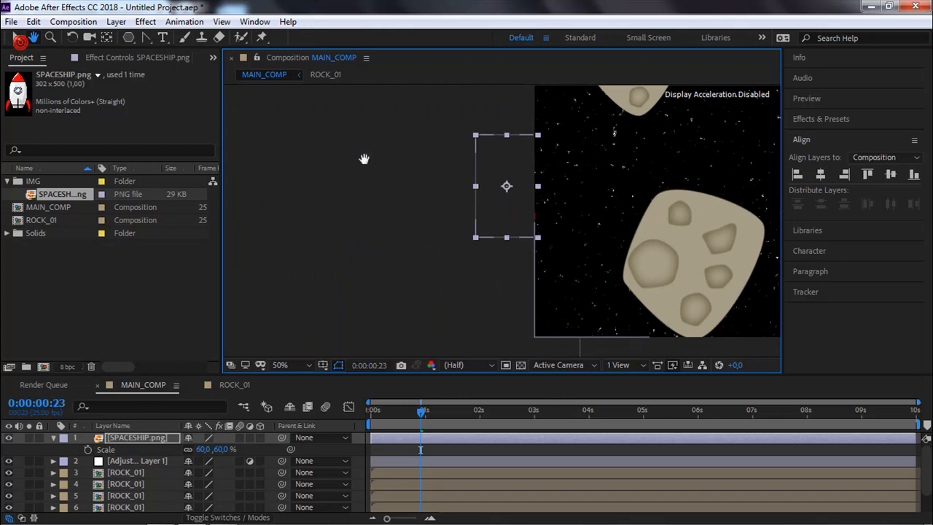
Expand Mask 1 on the adjustment layer and select its Mask Path property.
click(145, 458)
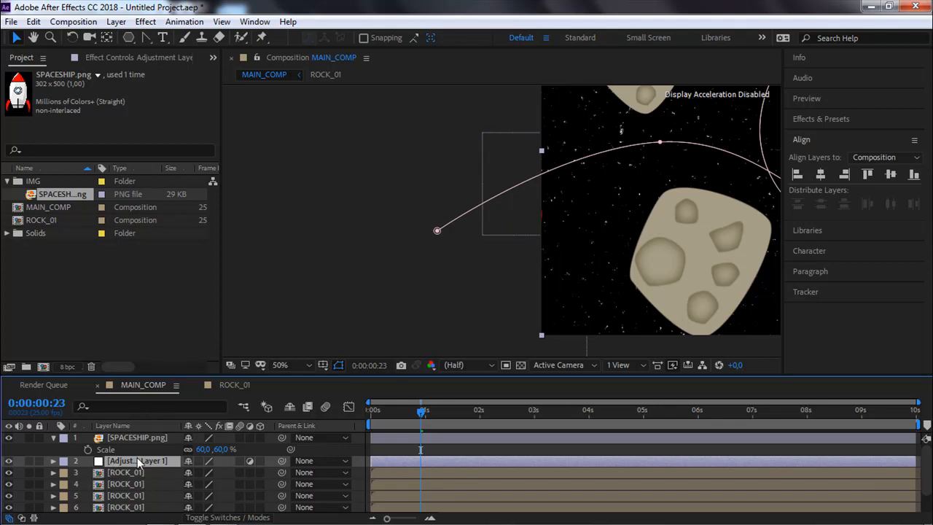
click(54, 461)
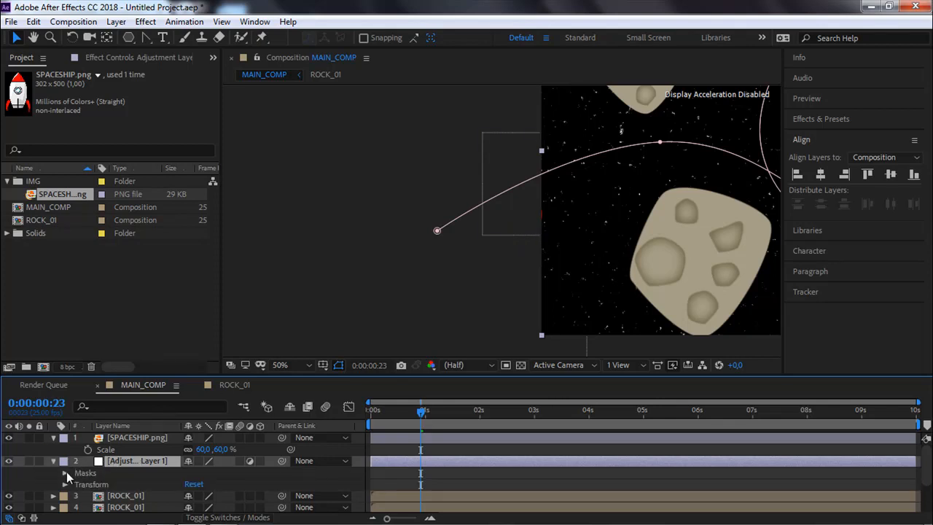
click(65, 473)
click(76, 484)
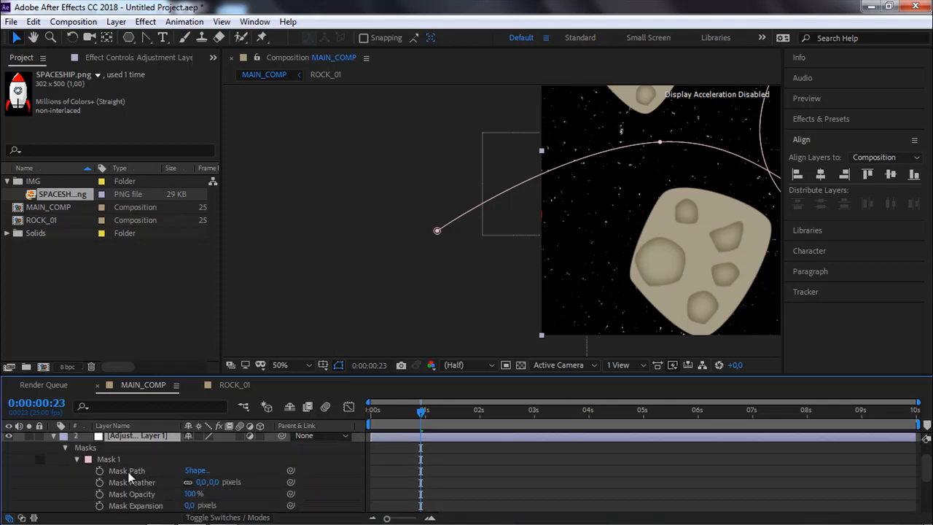
click(129, 472)
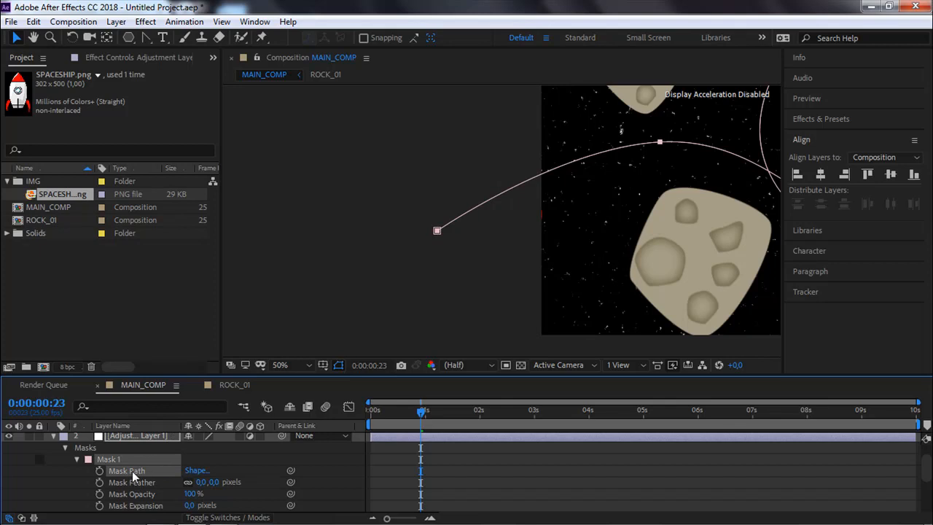
scroll(440, 263, down, 2)
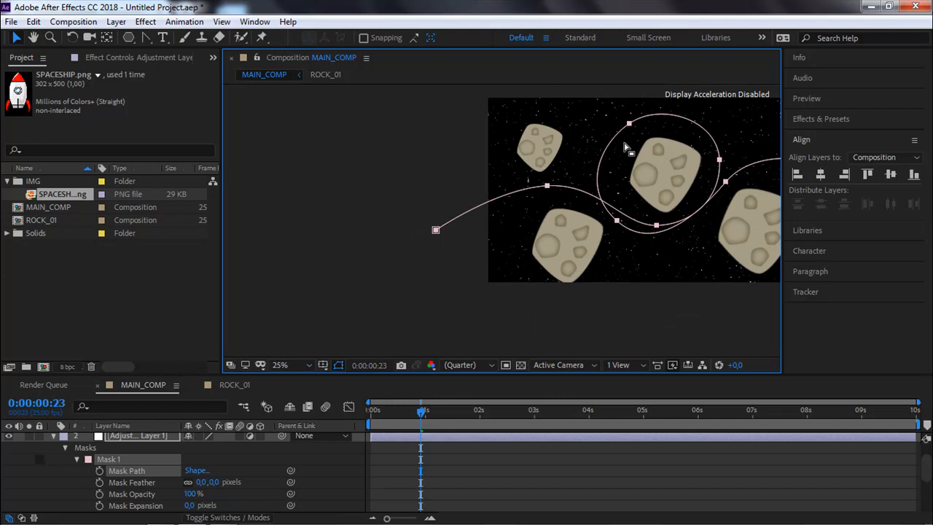
drag(635, 226, 526, 226)
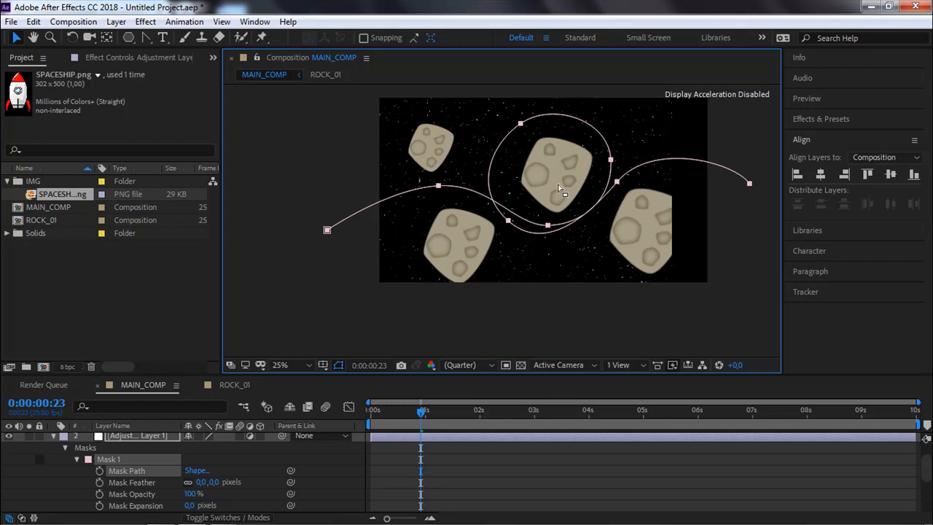
Paste the copied mask path into the spaceship's Position property at 0:00:00:00.
scroll(139, 451, up, 1)
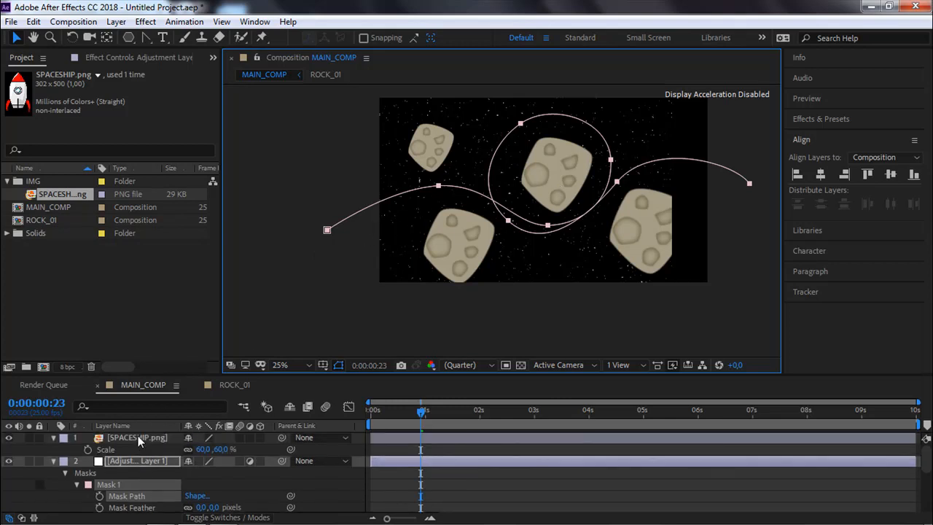
click(137, 437)
key(p)
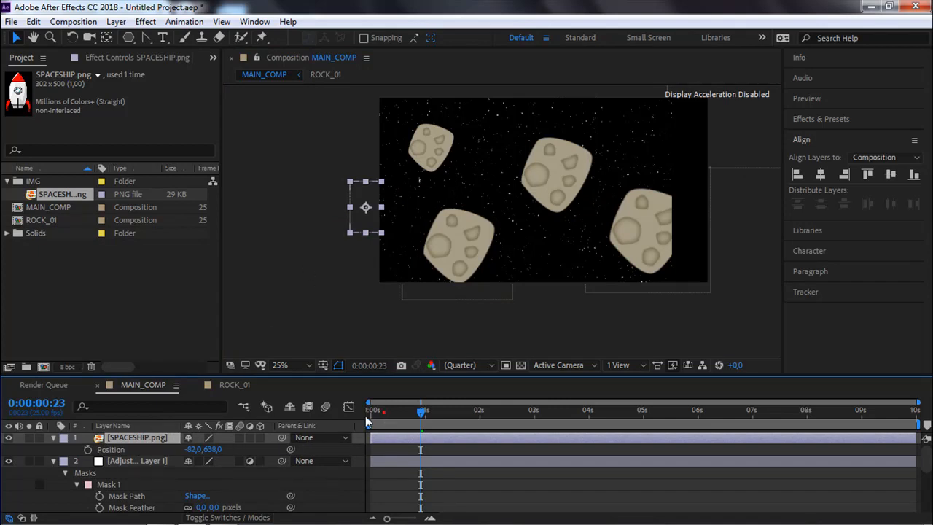
drag(384, 413, 369, 413)
click(118, 450)
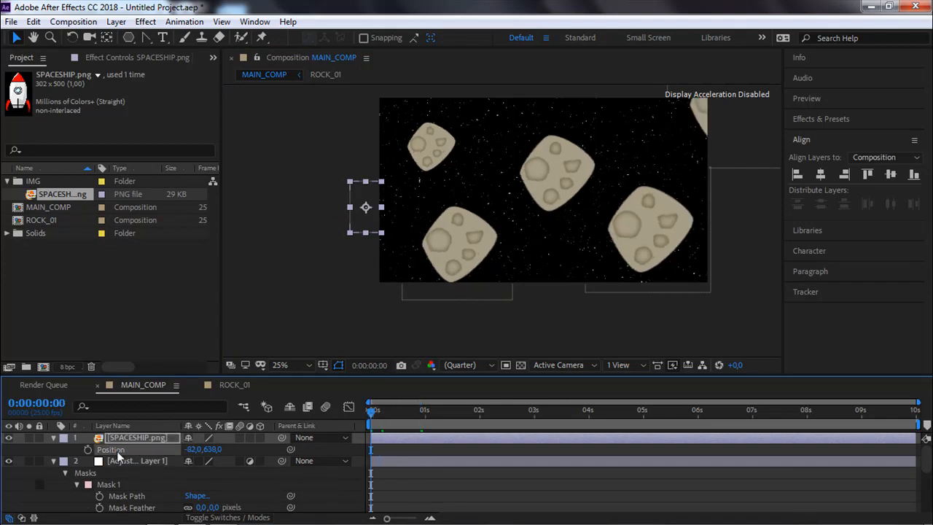
key(ctrl+v)
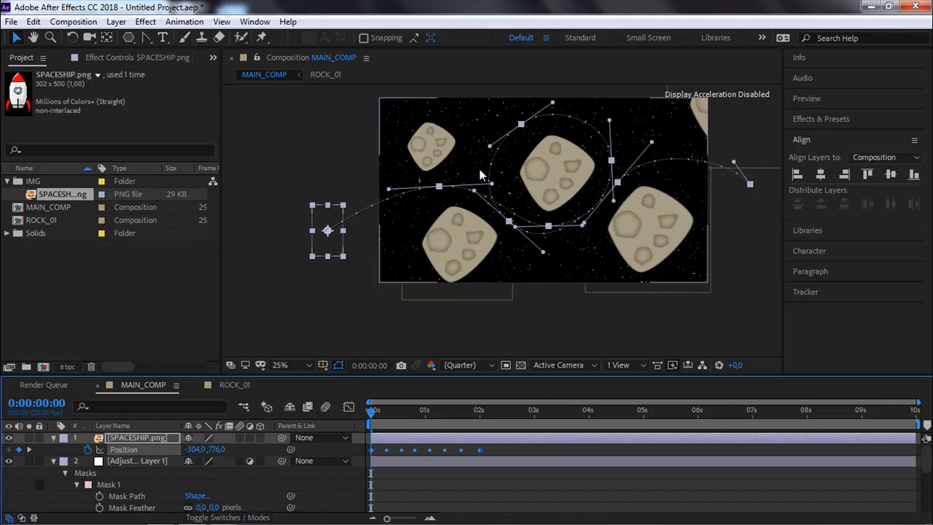
Hide the adjustment layer and scrub to 0:00:01:01 to check the spaceship's motion along the path.
click(117, 461)
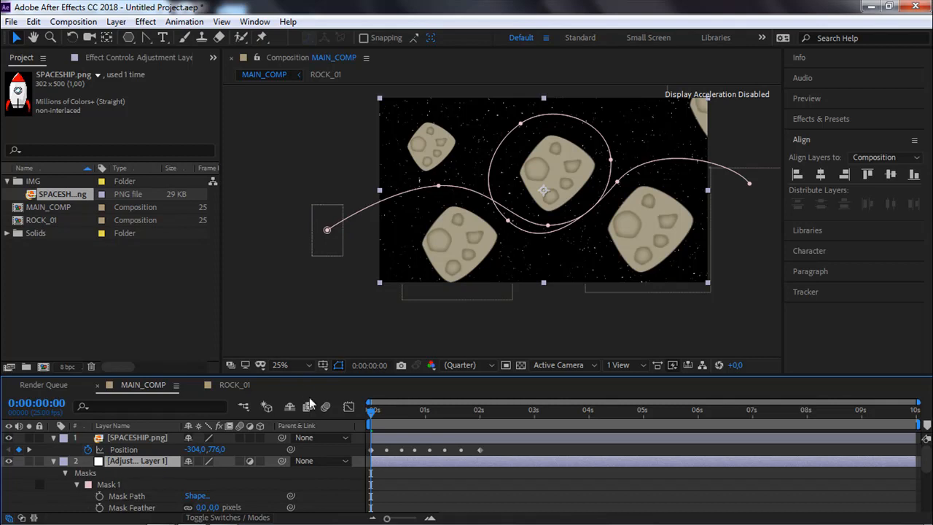
click(9, 460)
drag(372, 410, 428, 409)
click(355, 285)
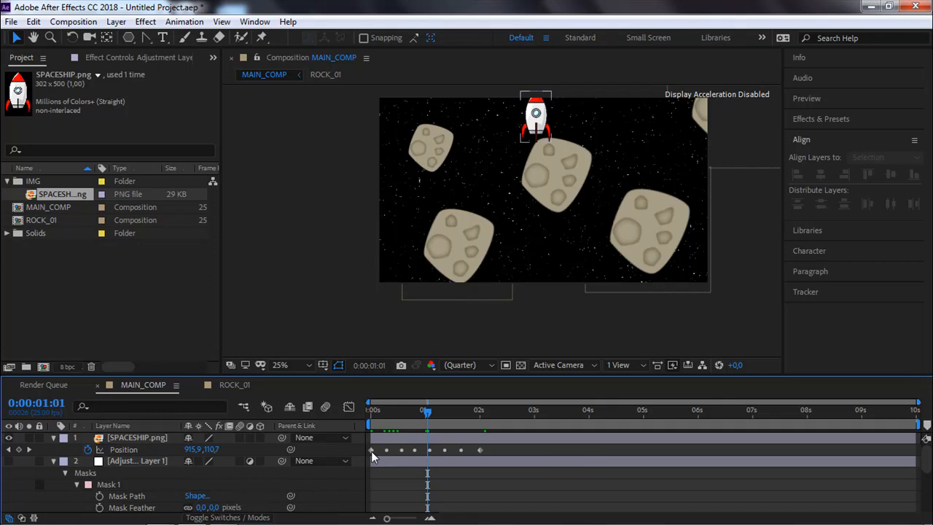
Slow the flight by moving the spaceship's last Position keyframe to about 4 seconds, and preview the motion.
mouse_move(479, 452)
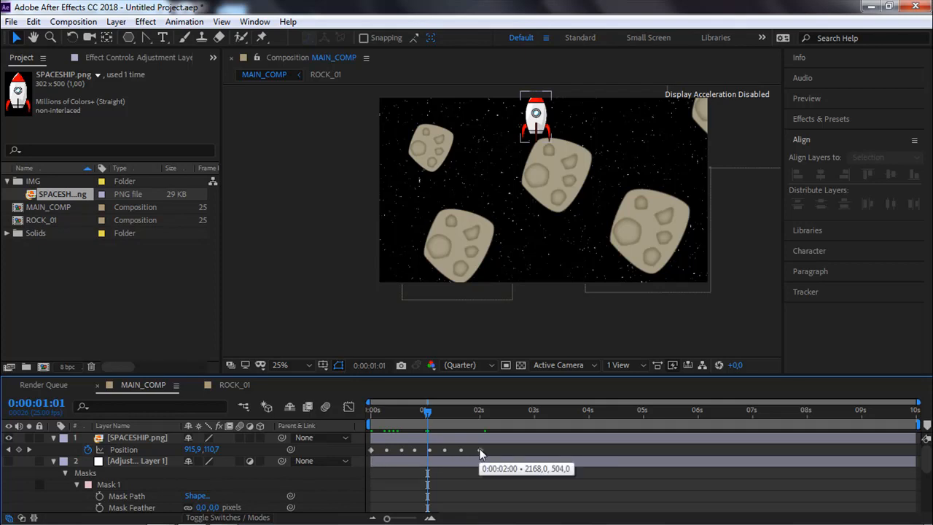
click(480, 451)
drag(480, 451, 591, 437)
key(space)
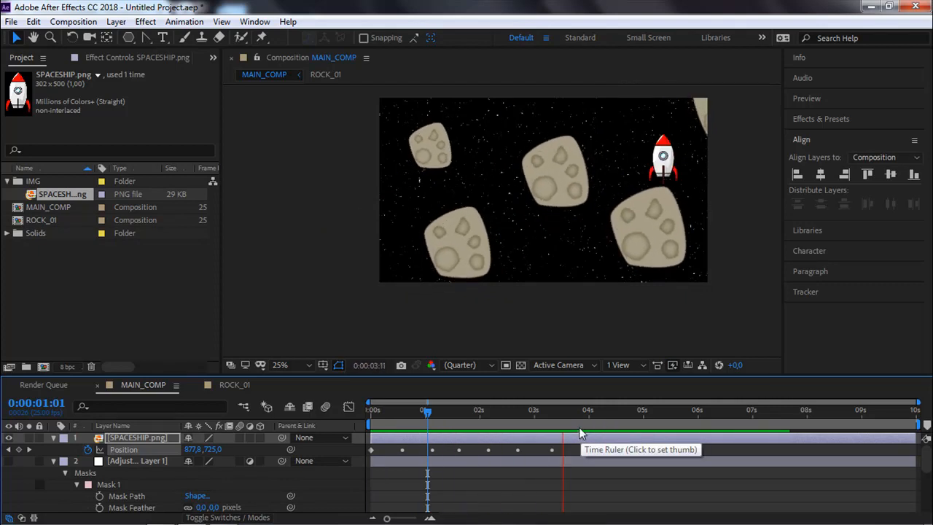
mouse_move(585, 413)
mouse_down()
mouse_move(367, 431)
mouse_move(592, 412)
mouse_up()
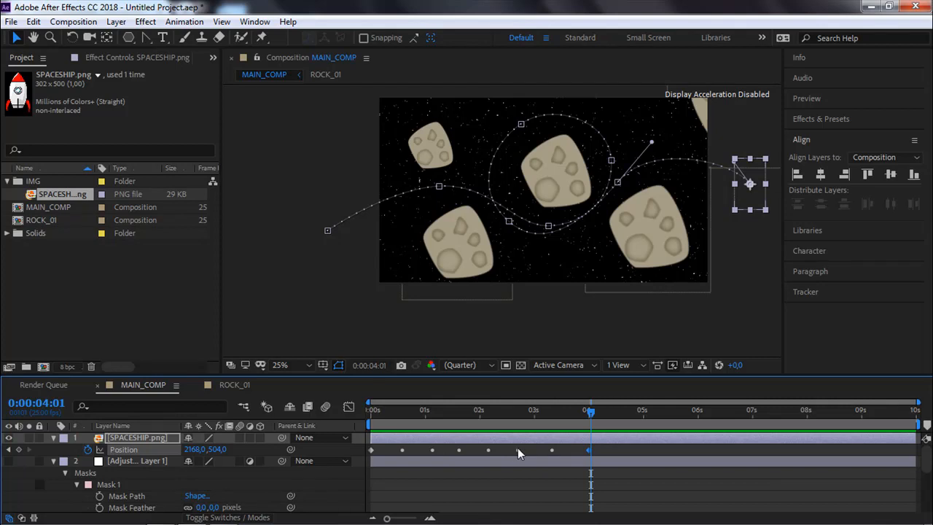
Try to move the spaceship's second-to-last Position keyframe slightly earlier, and undo the move.
drag(550, 449, 541, 449)
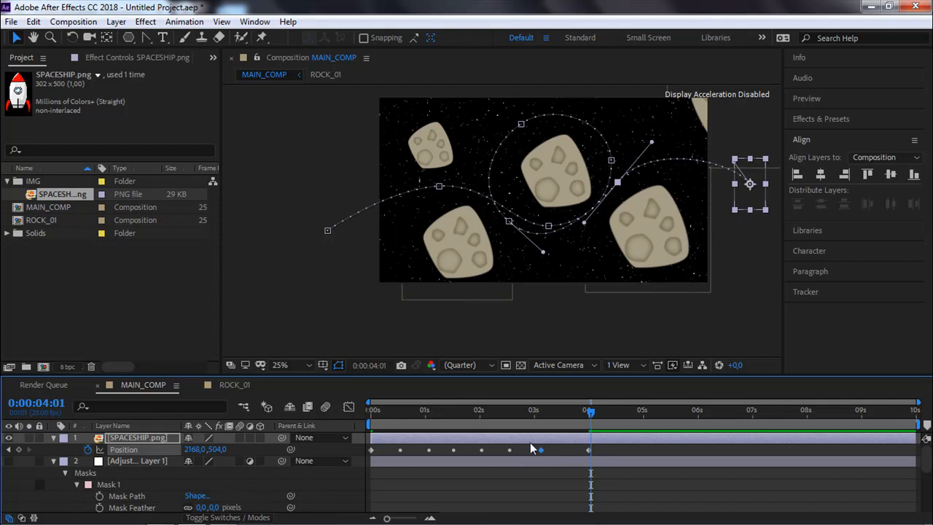
right_click(546, 450)
click(510, 464)
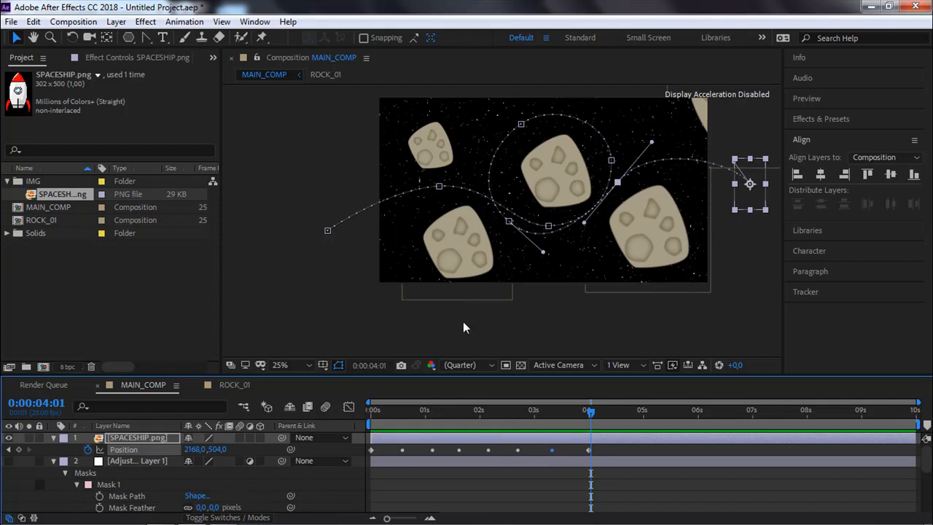
Set the spaceship's rotation to 69° at 0:00:00:09 and check its direction along the path up to 0:00:02:20.
drag(589, 410, 478, 412)
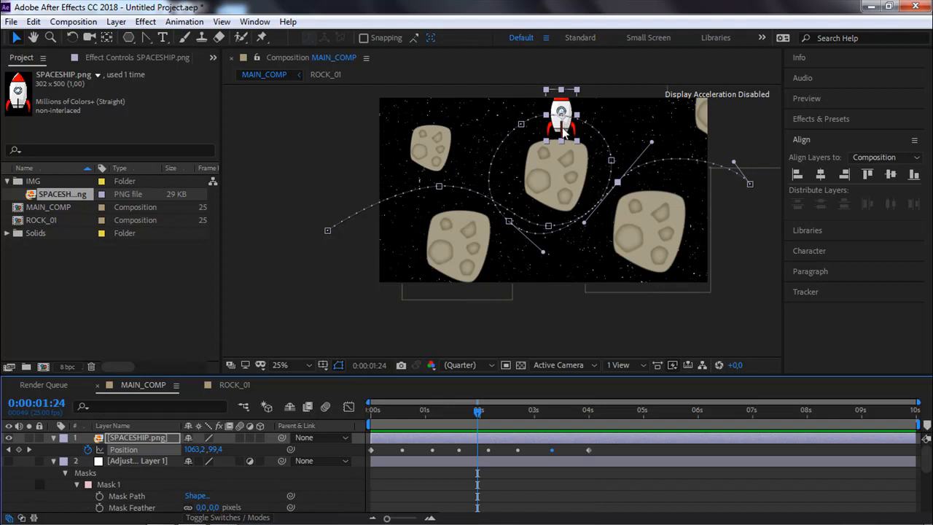
drag(474, 410, 391, 416)
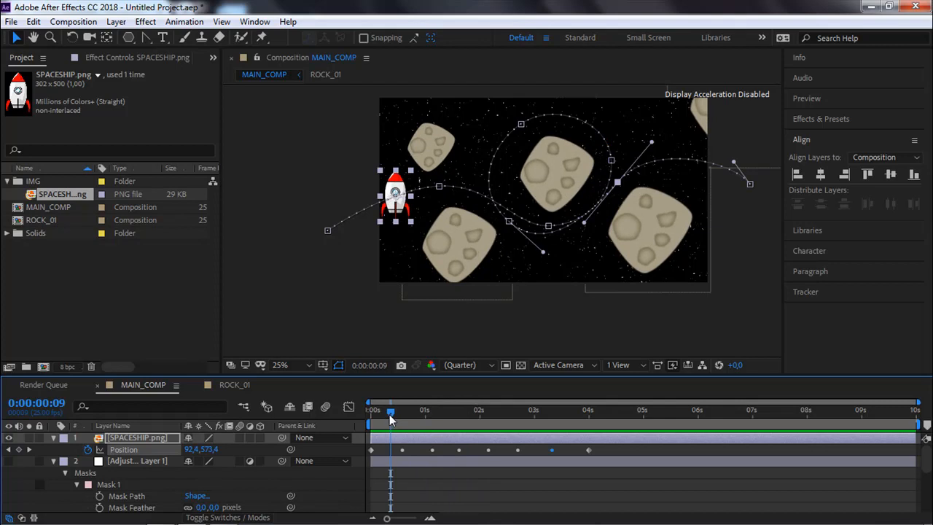
key(r)
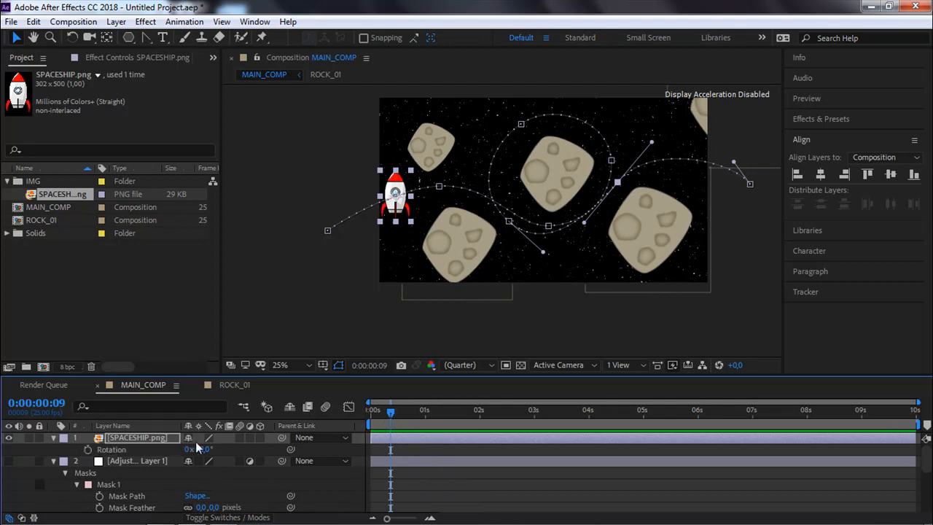
drag(199, 450, 261, 461)
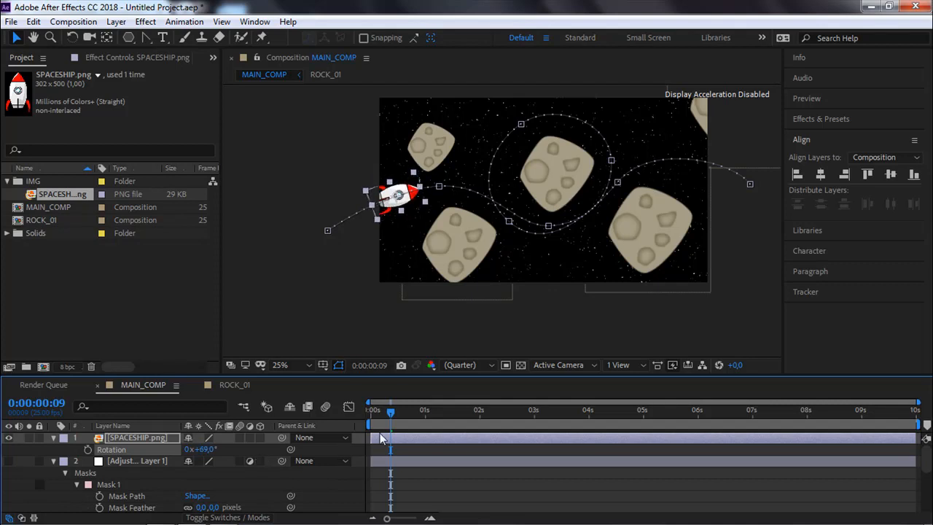
drag(390, 412, 508, 373)
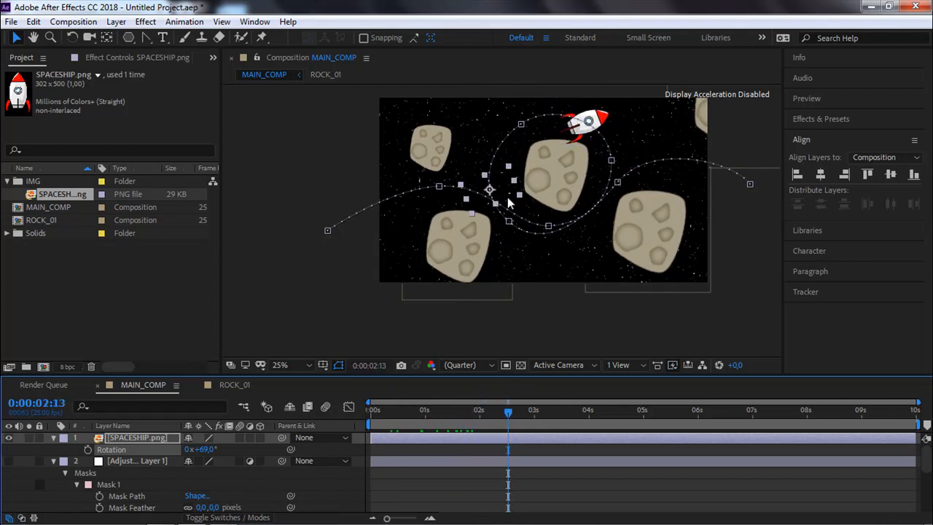
click(526, 241)
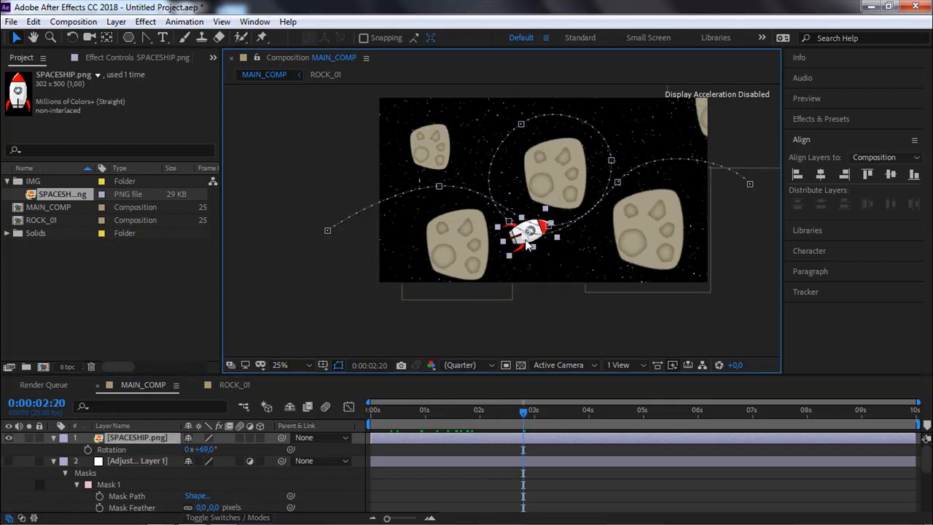
Set the spaceship layer's Auto-Orientation to Orient Along Path.
click(91, 22)
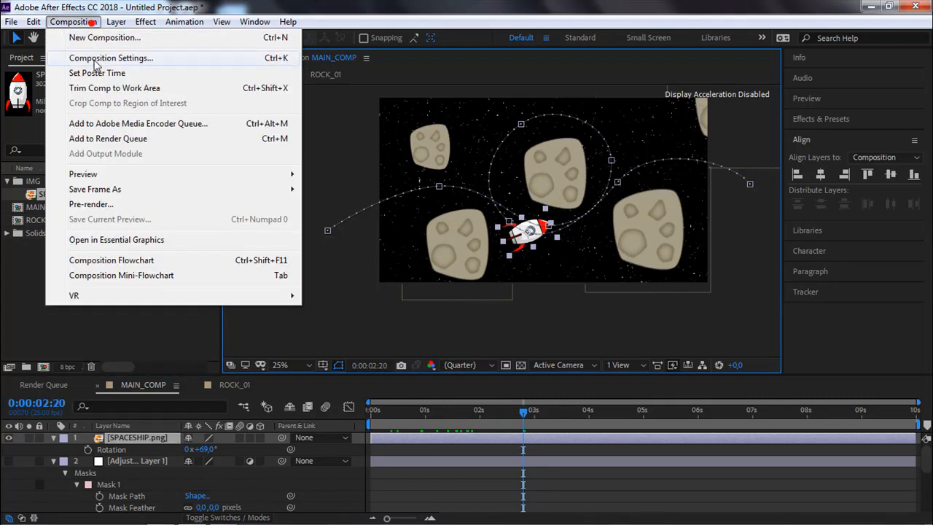
mouse_move(116, 22)
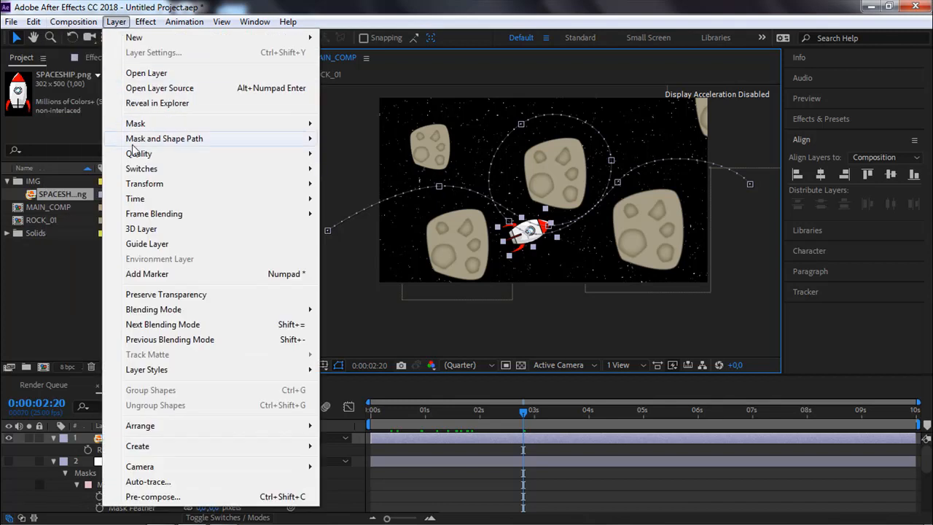
mouse_move(169, 188)
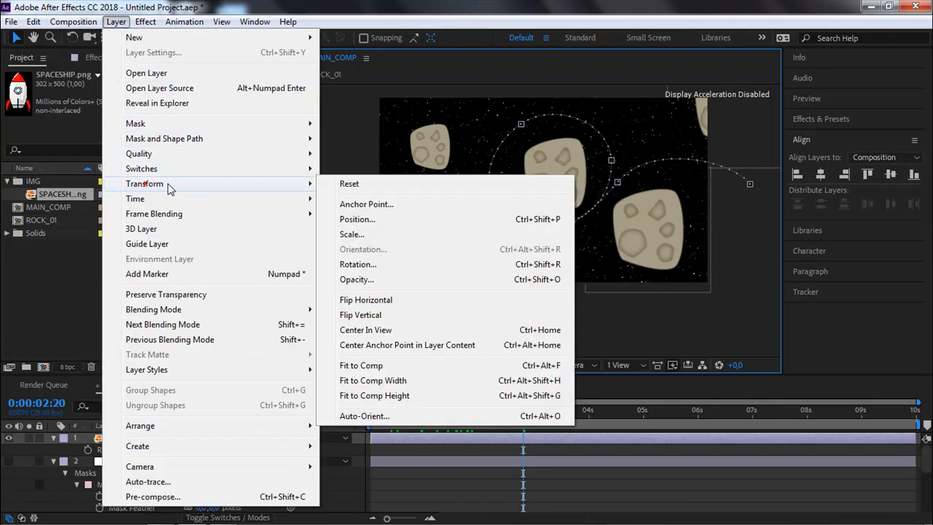
click(345, 416)
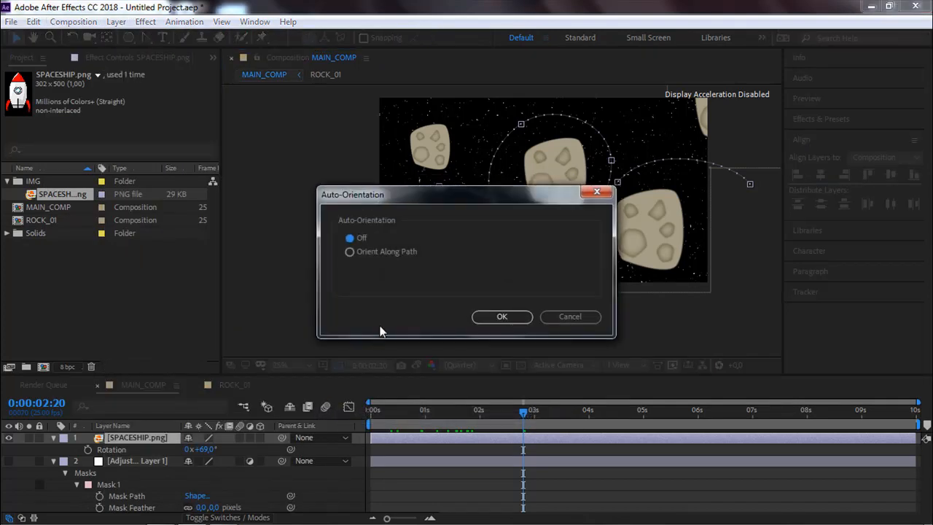
click(351, 253)
click(500, 317)
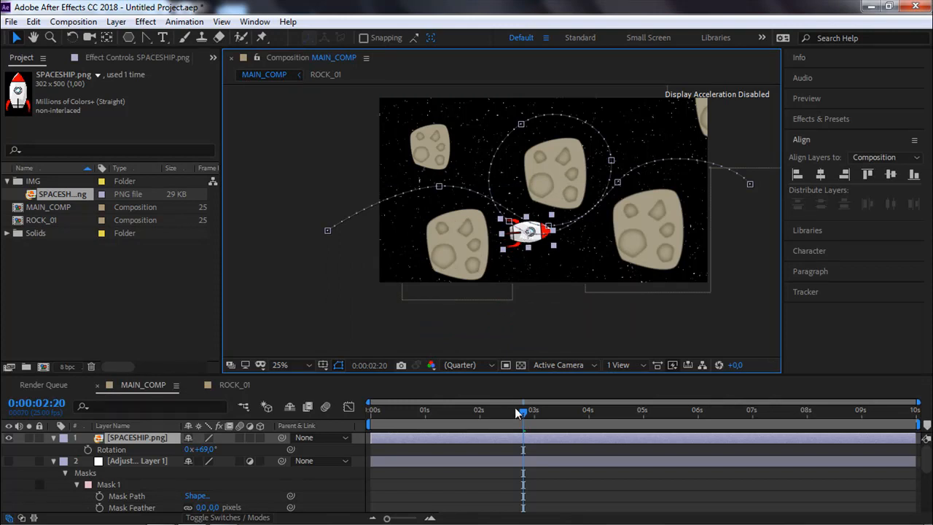
Set the spaceship's rotation to 92° at 0:00:00:00 and check its heading along the path up to 4 seconds.
drag(524, 417, 371, 378)
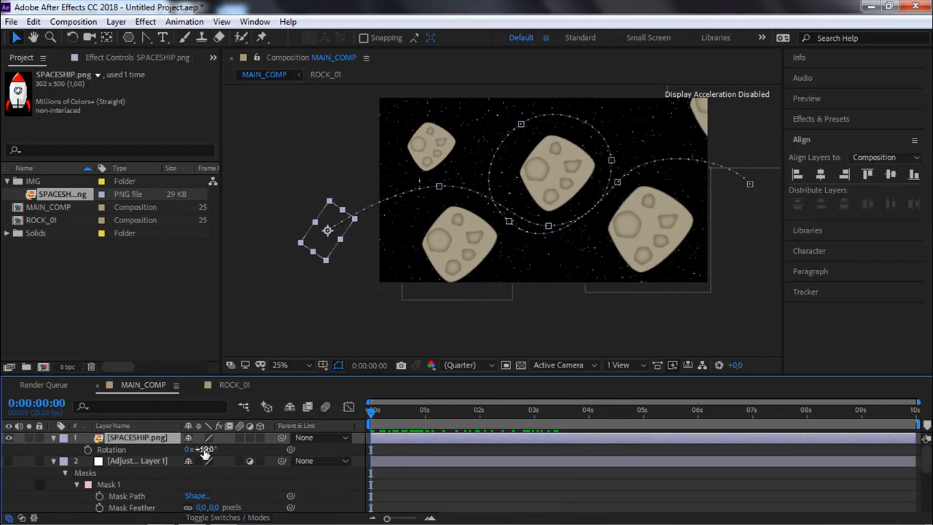
drag(204, 449, 221, 451)
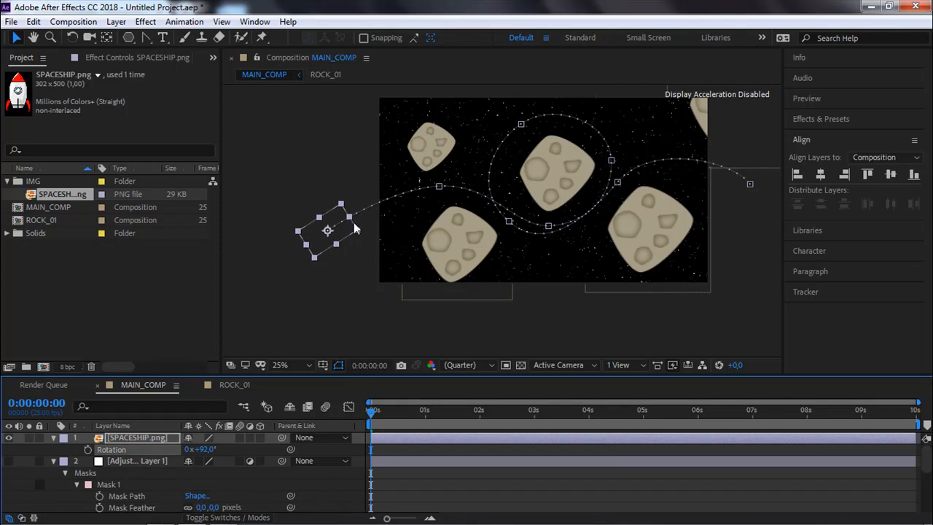
drag(377, 414, 589, 371)
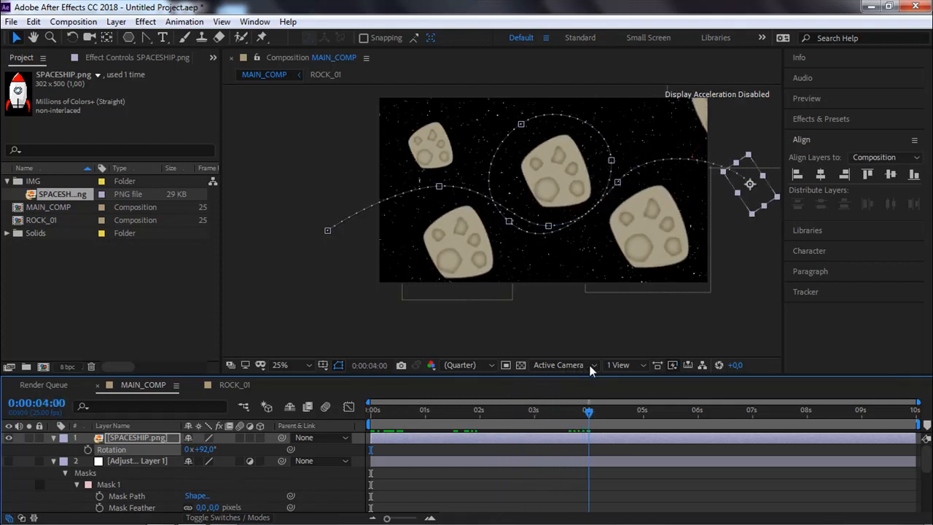
click(515, 337)
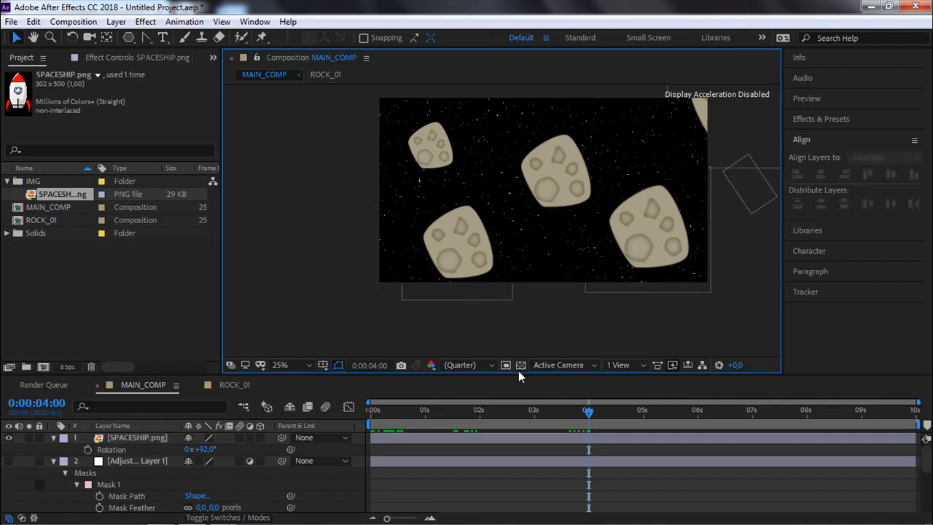
Preview the spaceship's flight along the path from the start of the timeline.
drag(588, 412, 365, 407)
key(space)
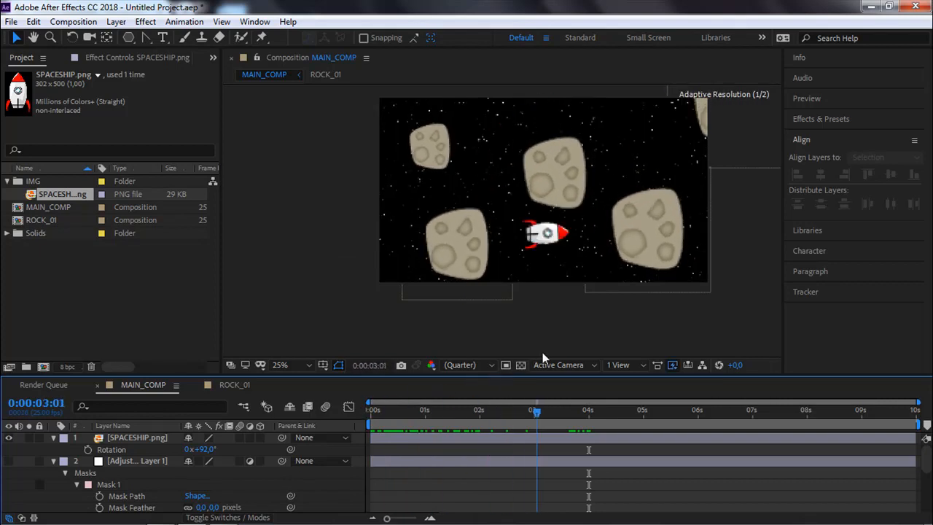
key(space)
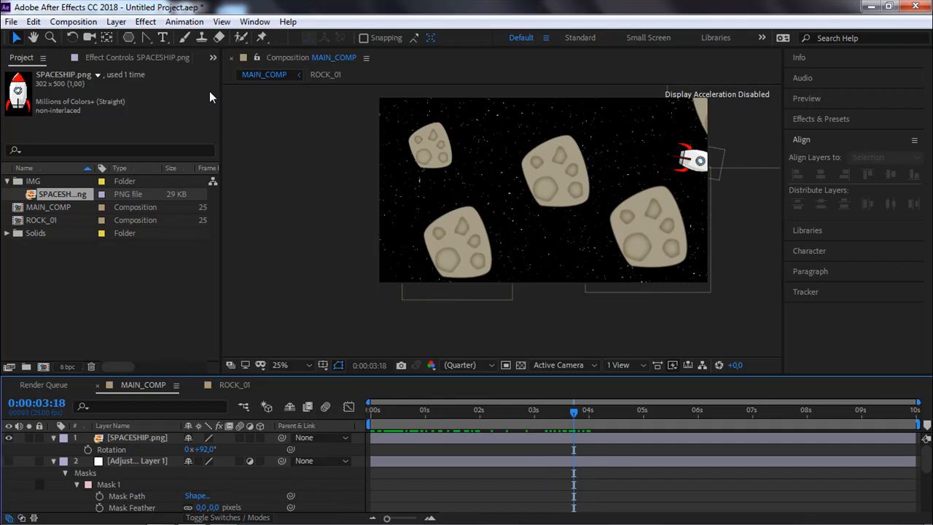
Review the spaceship layer's Auto-Orientation setting and close the dialog without changes.
click(116, 22)
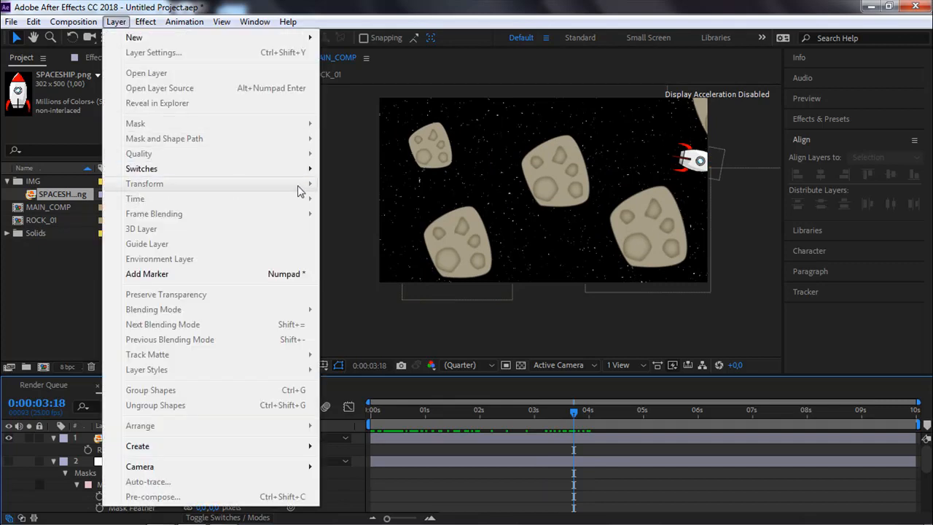
click(700, 161)
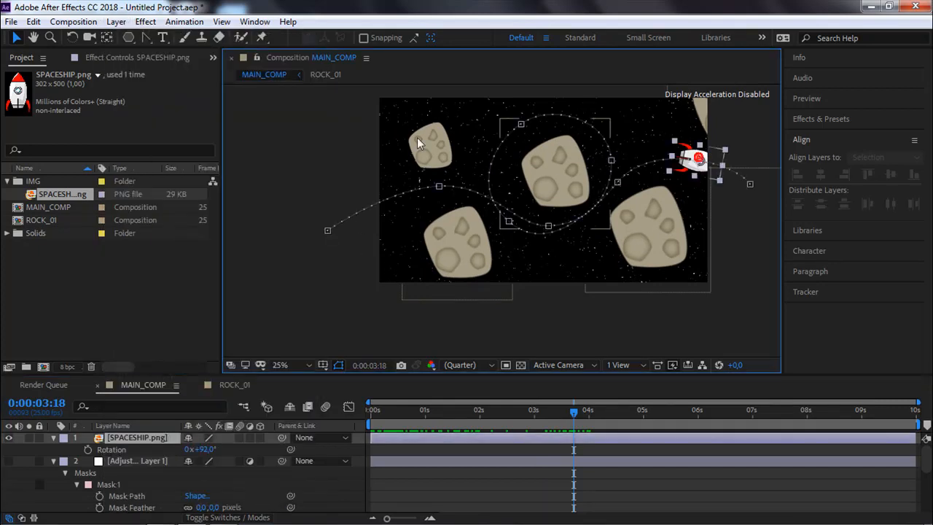
click(116, 21)
mouse_move(150, 183)
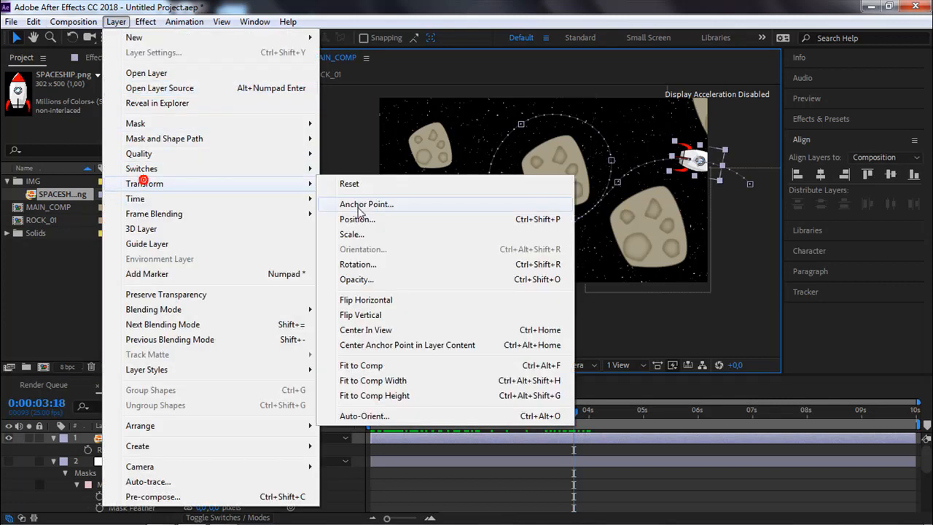
click(357, 416)
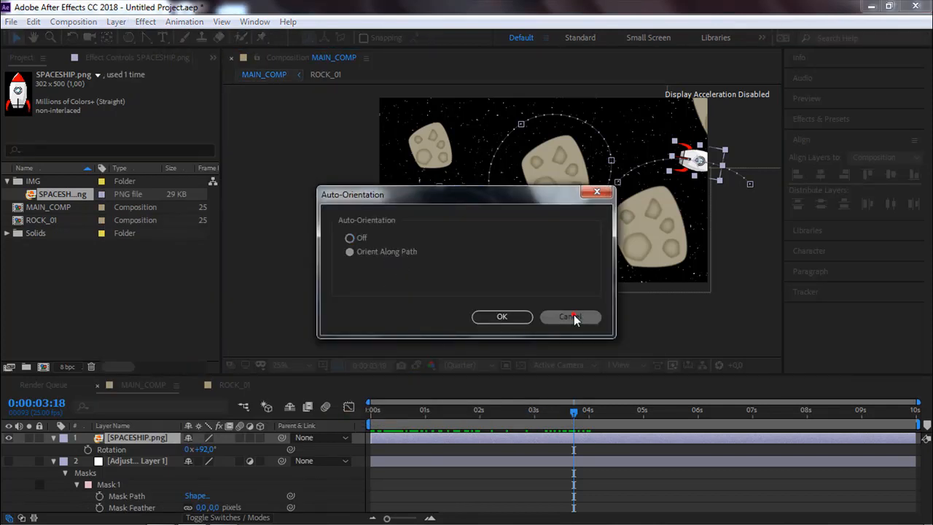
click(549, 316)
Return to 0:00:00:00 and select the lower-left asteroid in place of the spaceship.
drag(452, 414, 350, 409)
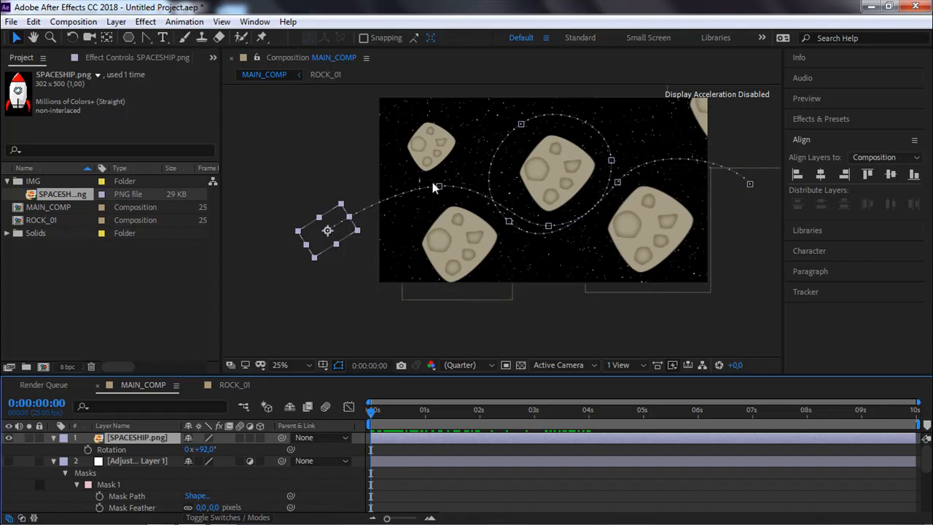
click(536, 327)
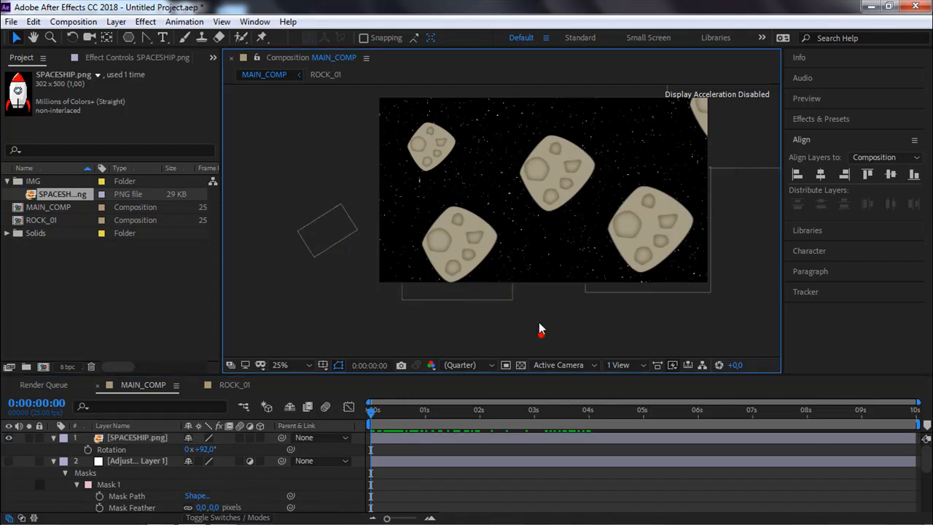
click(461, 258)
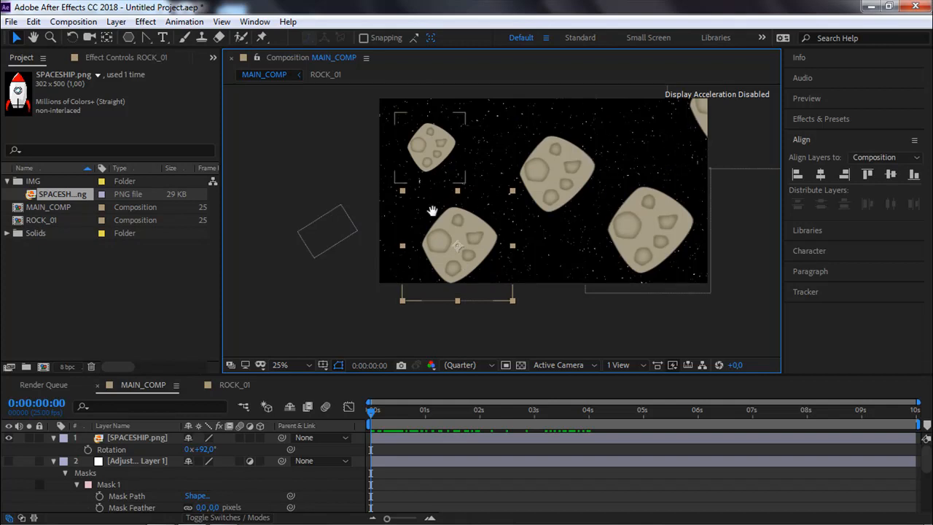
Scale down the central asteroid and the lower-left asteroid so both are noticeably smaller in the scene.
drag(442, 188, 417, 244)
click(518, 231)
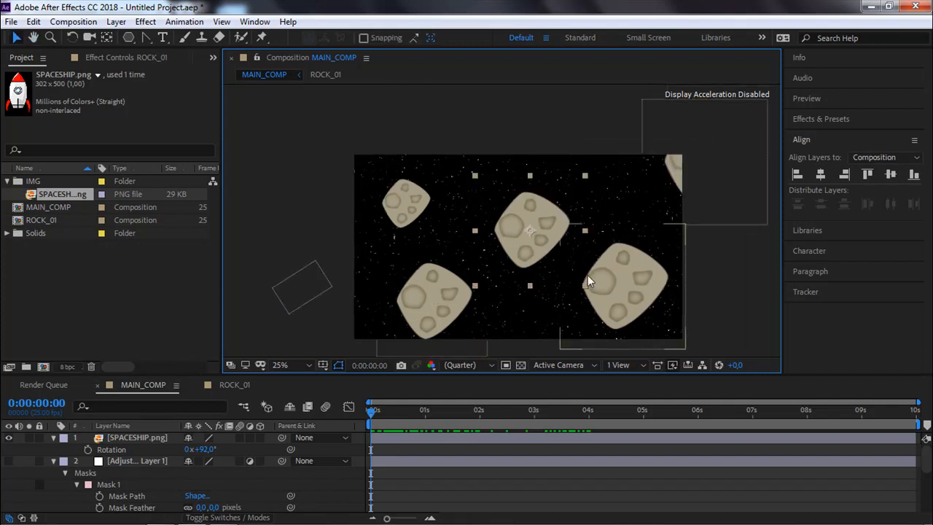
drag(585, 286, 567, 268)
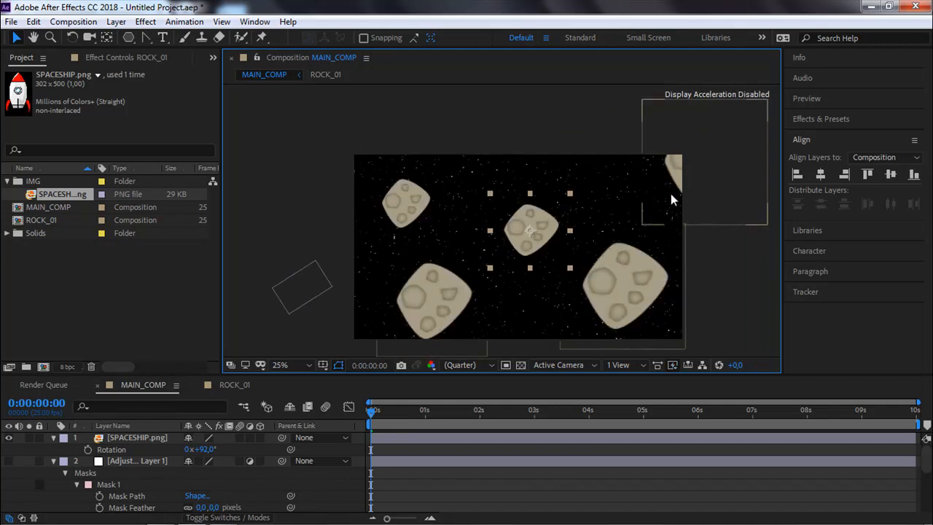
click(449, 325)
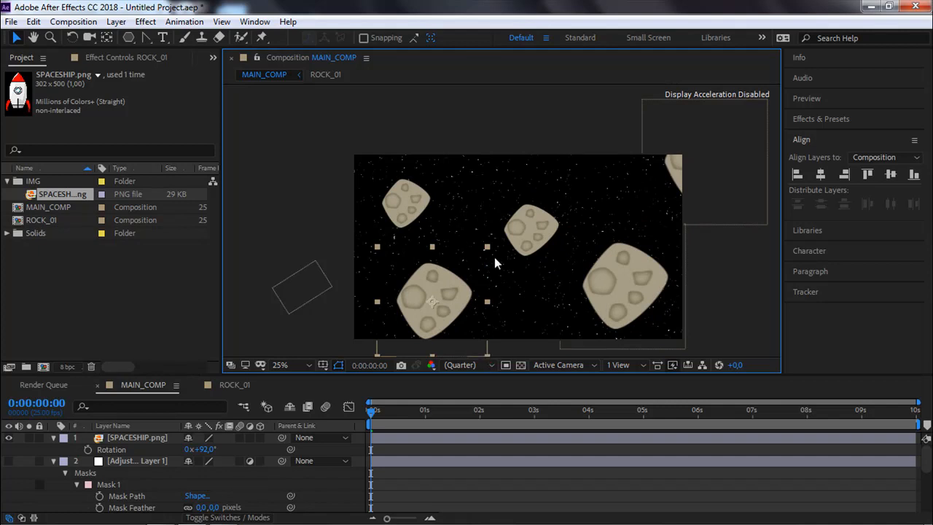
drag(487, 247, 475, 258)
click(600, 272)
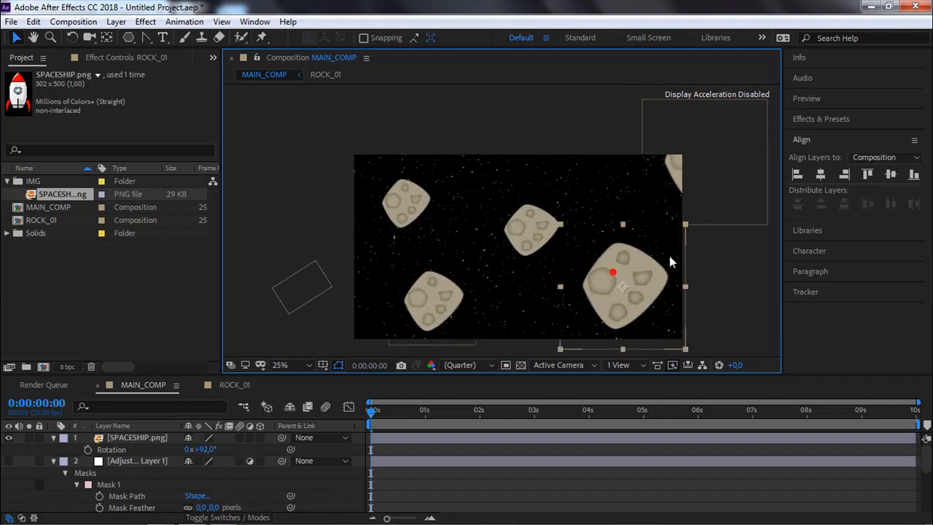
click(689, 165)
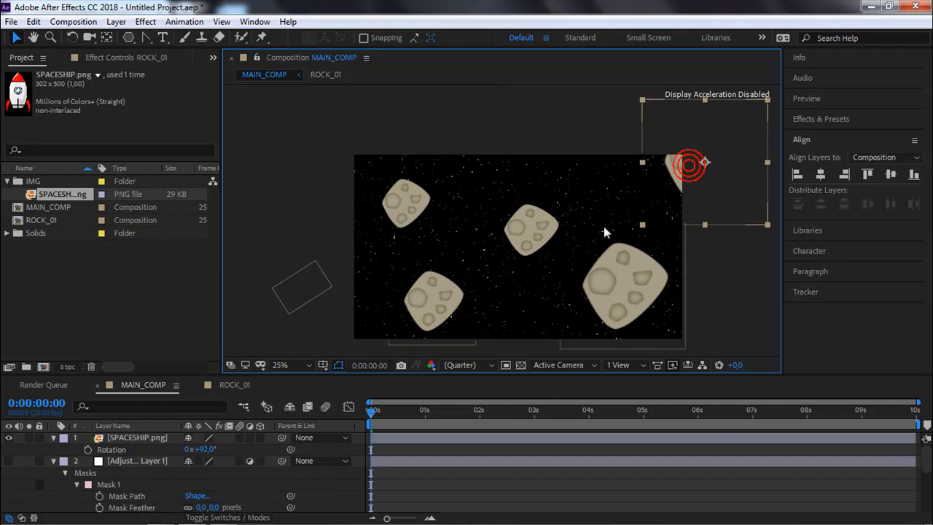
Create a null object in the main composition and set its anchor point to 50, 50.
right_click(321, 210)
mouse_move(355, 218)
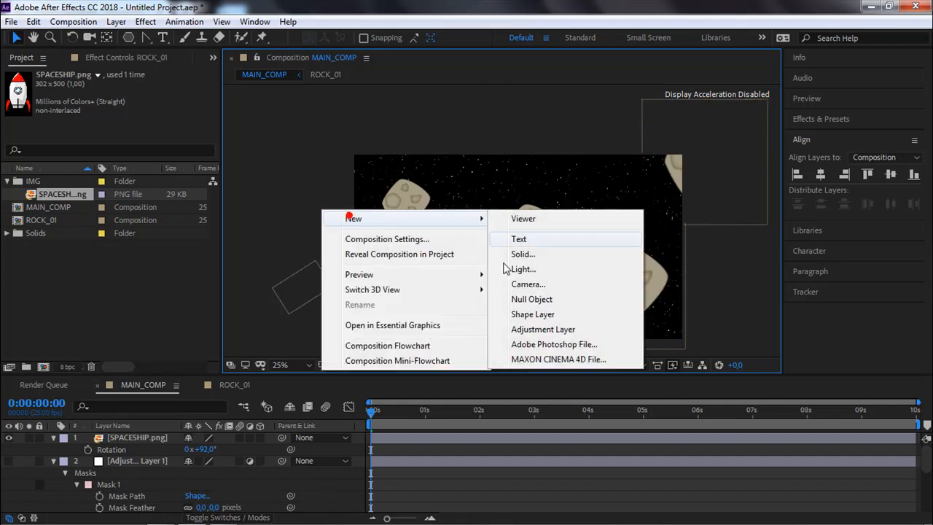
click(522, 299)
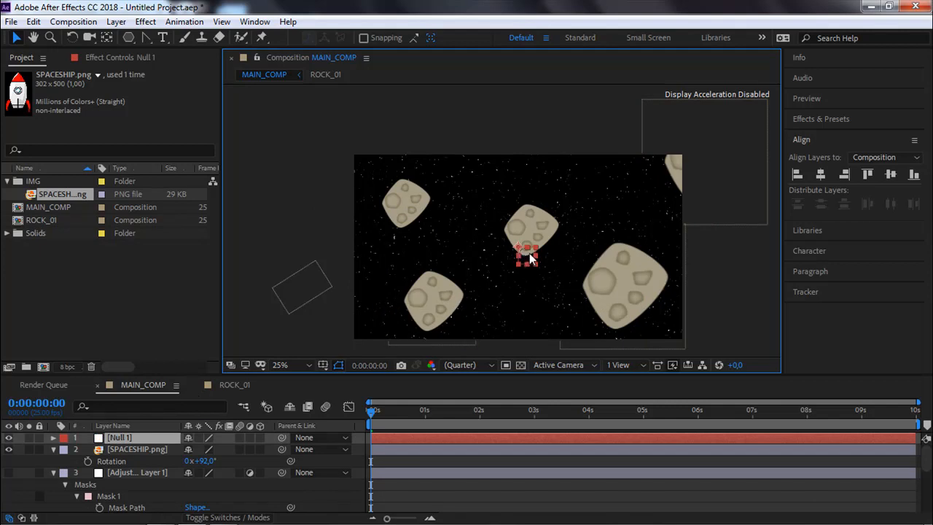
key(a)
click(191, 449)
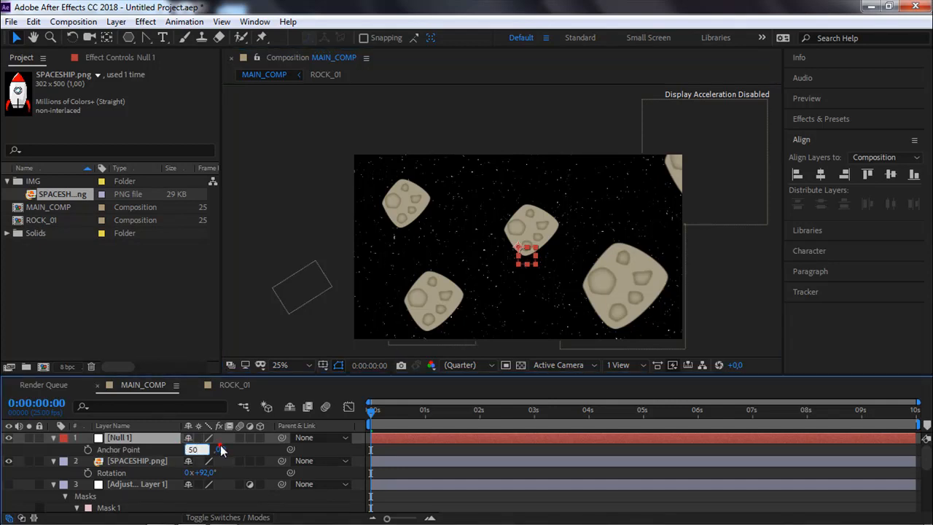
text(50)
key(Tab)
text(50)
key(Return)
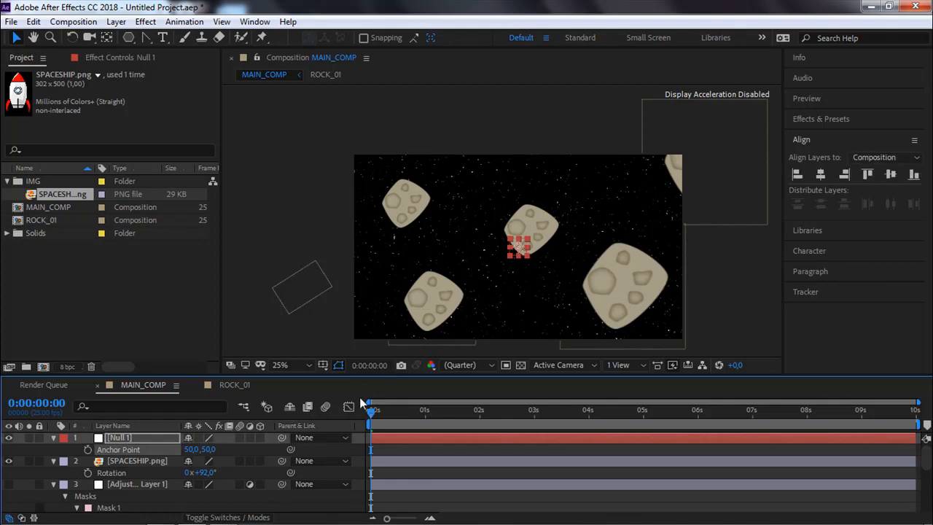
Keyframe the null object's position at 0:00:00:00 and set its X position to 892 at 0:00:09:24.
key(p)
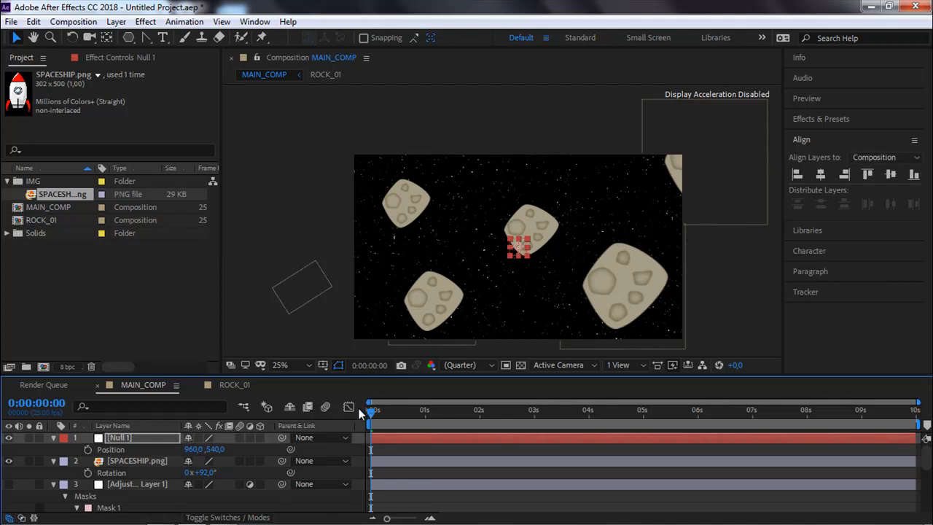
click(88, 449)
drag(372, 415, 915, 413)
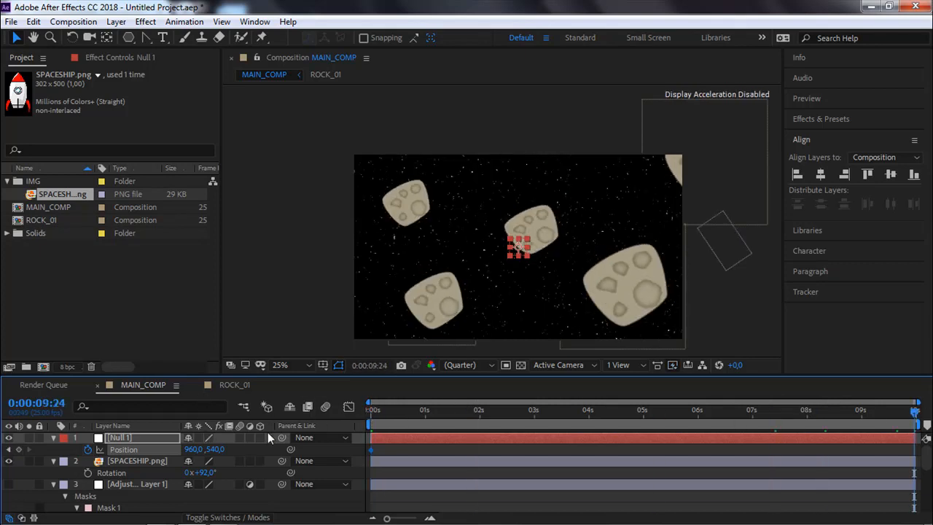
drag(193, 449, 63, 453)
Collapse the spaceship and adjustment layers' properties and move the null object layer below the adjustment layer.
click(52, 462)
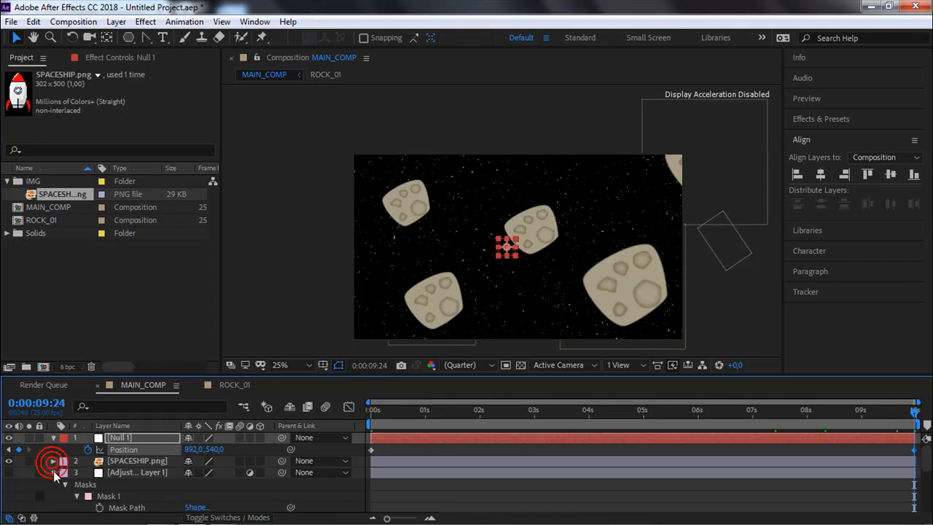
click(53, 472)
drag(119, 439, 119, 480)
Parent all five ROCK_01 layers to the null object.
click(121, 484)
scroll(123, 487, down, 1)
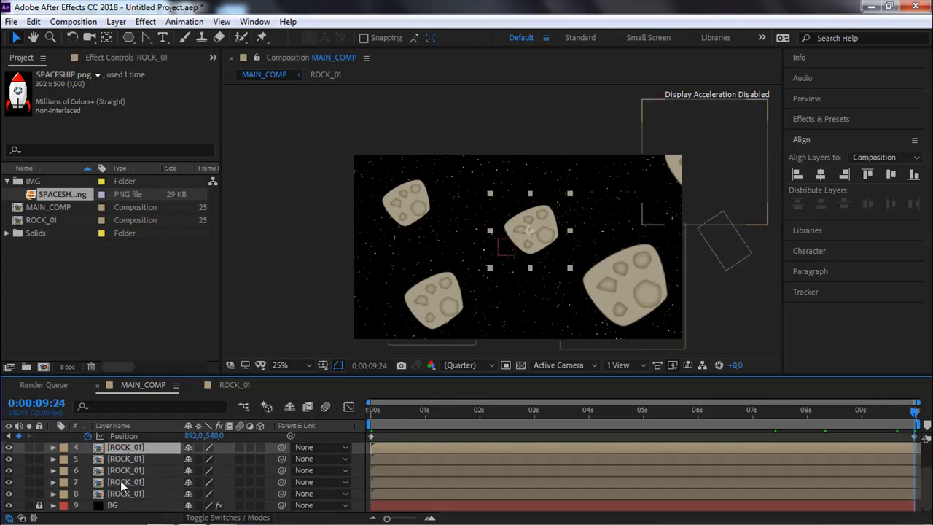
shift+click(120, 494)
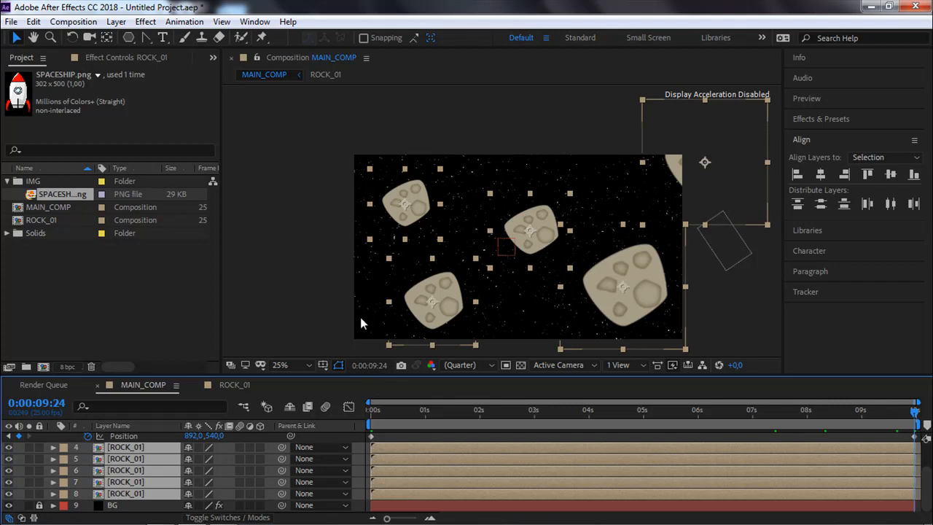
scroll(244, 446, up, 1)
drag(239, 459, 131, 466)
Scrub through the timeline and play the animation to check the asteroids' drift together with the spaceship's flight.
drag(374, 414, 907, 397)
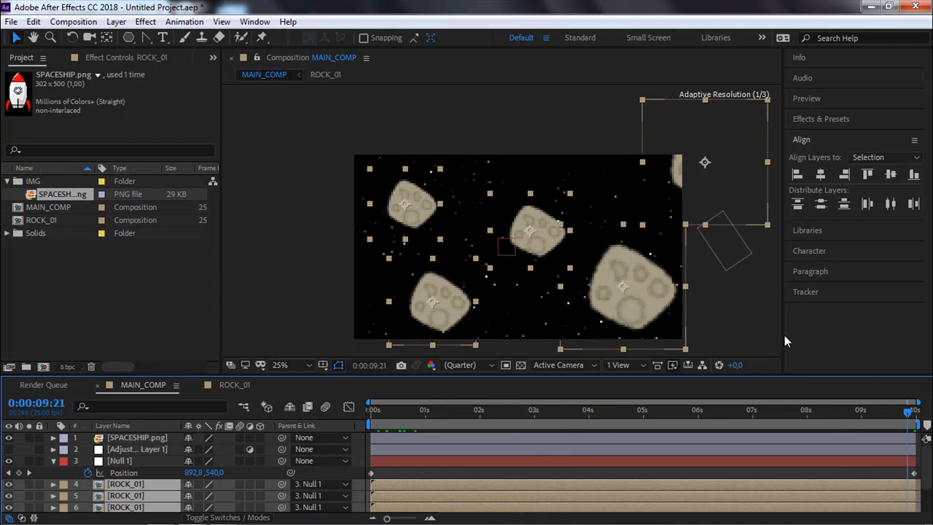
click(750, 326)
key(space)
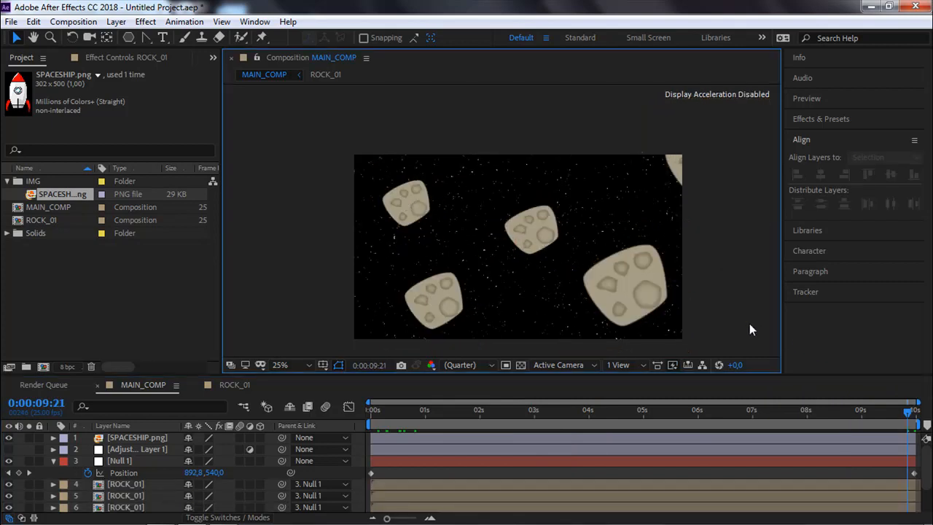
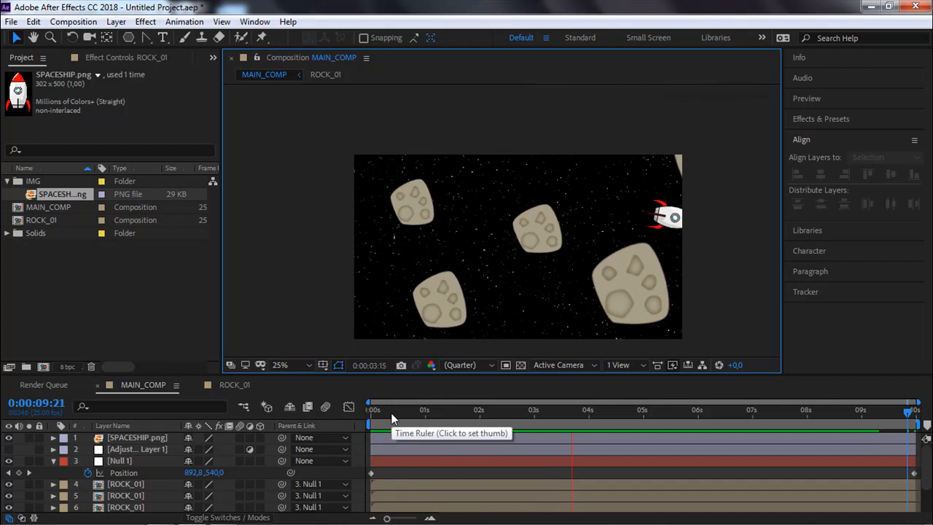
At 0:00:02:17, nudge the spaceship's position keyframe slightly upward to 739.4, 698.3.
drag(485, 412, 517, 420)
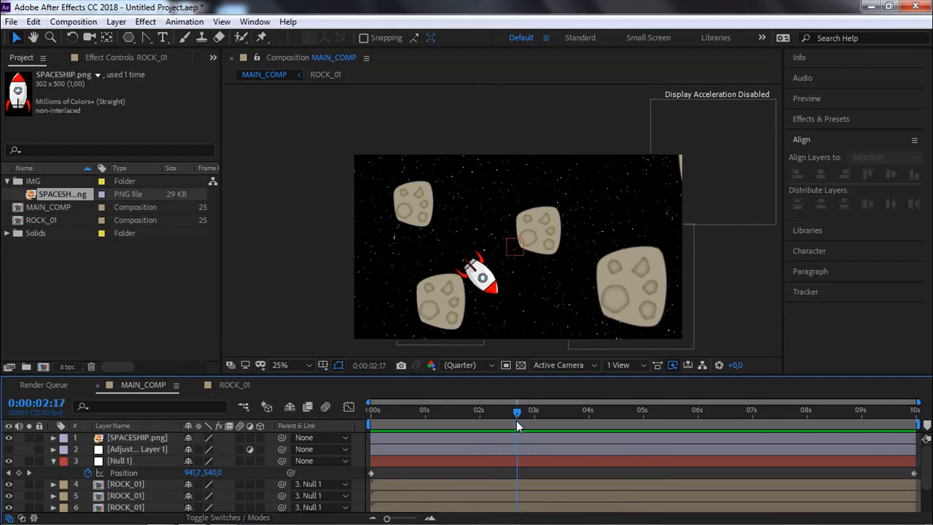
click(478, 277)
key(period)
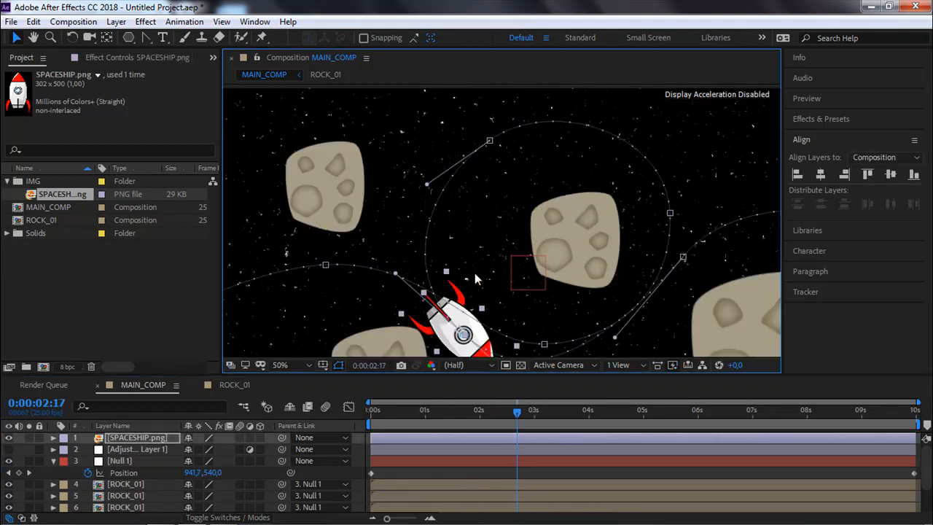
drag(479, 307, 493, 267)
key(v)
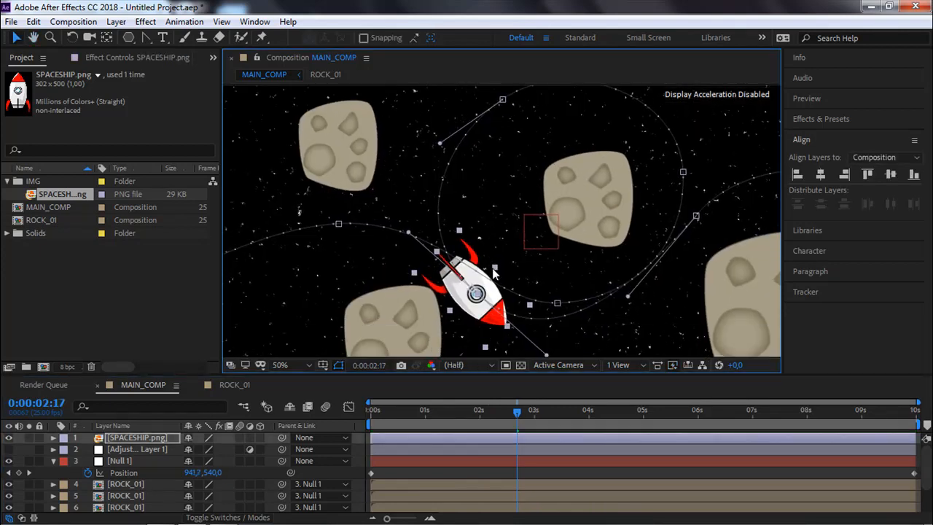
key(p)
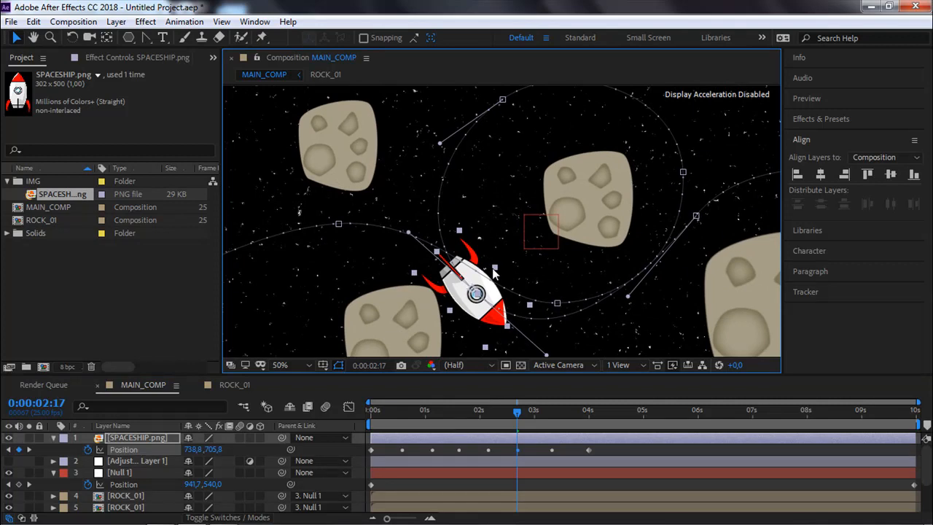
key(k)
key(j)
key(Up)
key(Up)
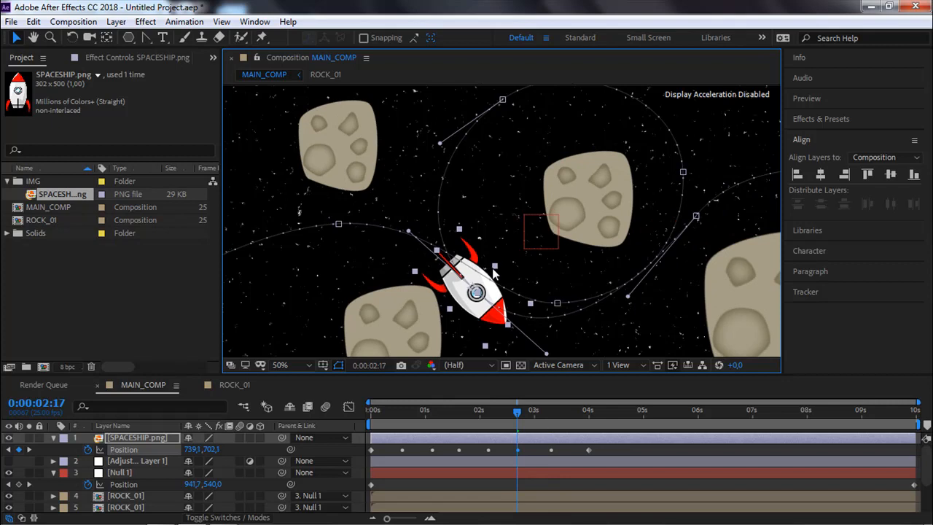
key(Up)
key(Up)
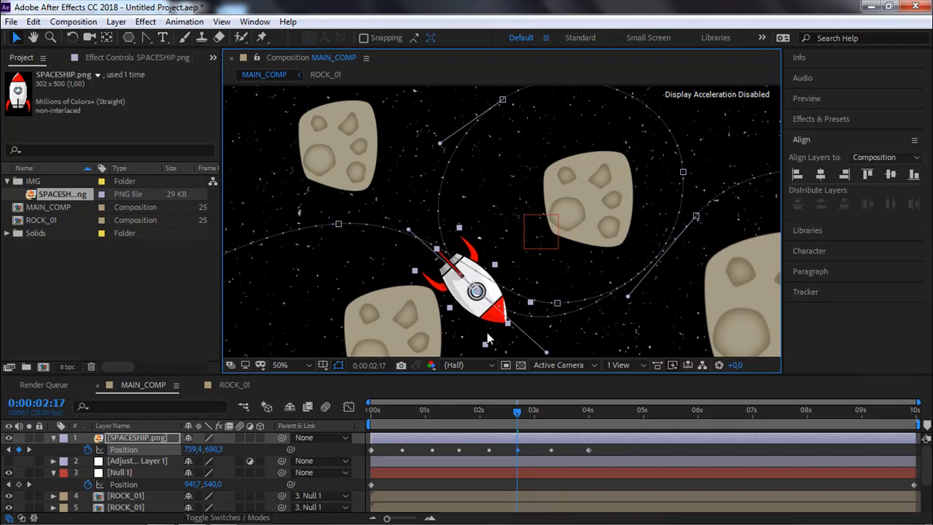
Return to 0:00:00:00 and preview the spaceship's flight along the adjusted path.
drag(428, 419, 302, 364)
scroll(371, 277, down, 1)
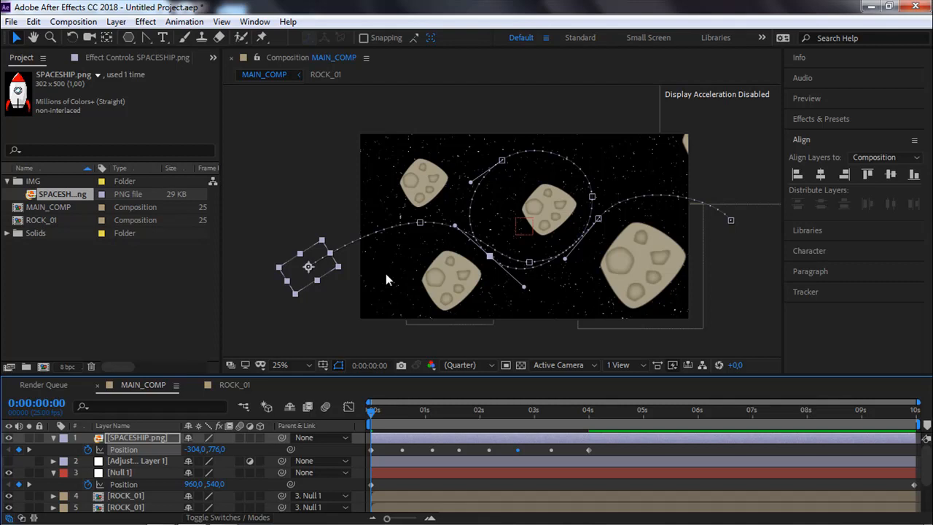
key(space)
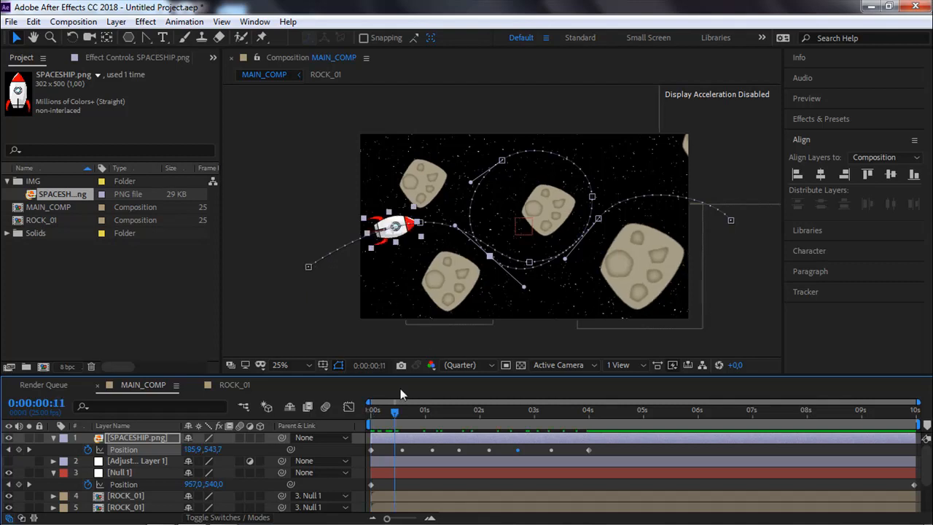